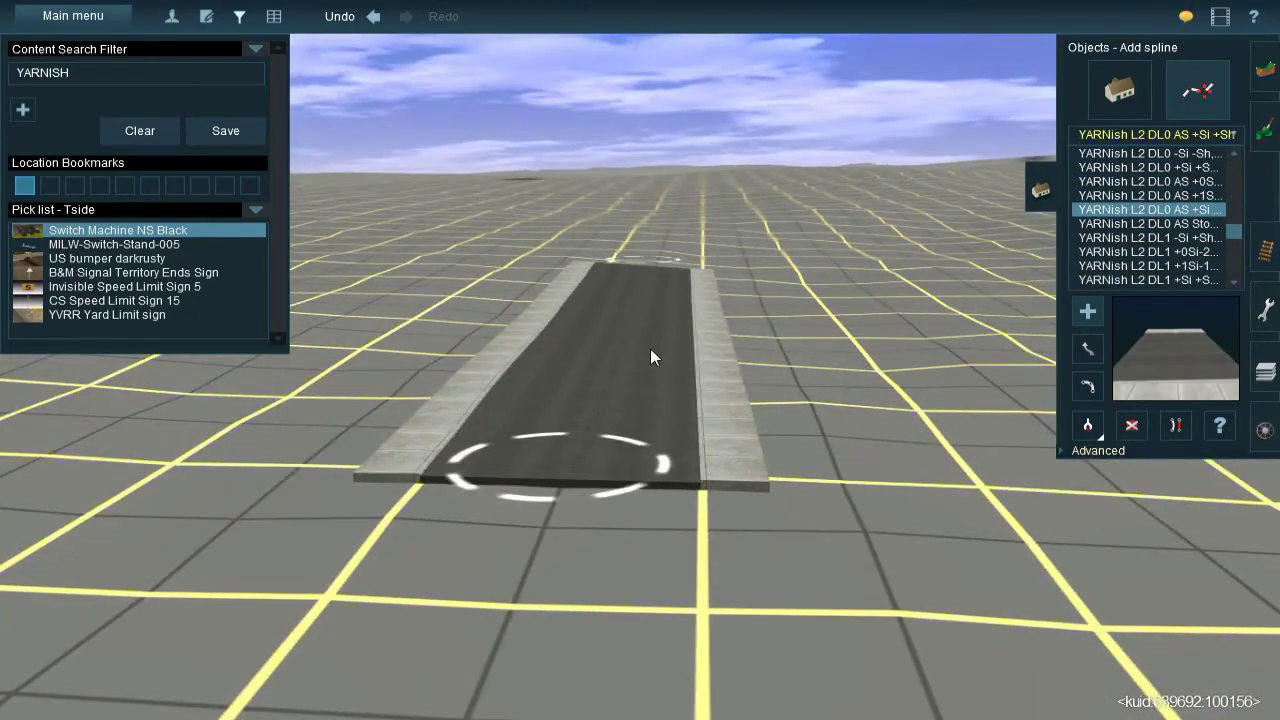
# Browse the YARNish Divided Highway splines, previewing the L3.1 weathered and L2.1 bridge variants
pyautogui.click(1143, 183)
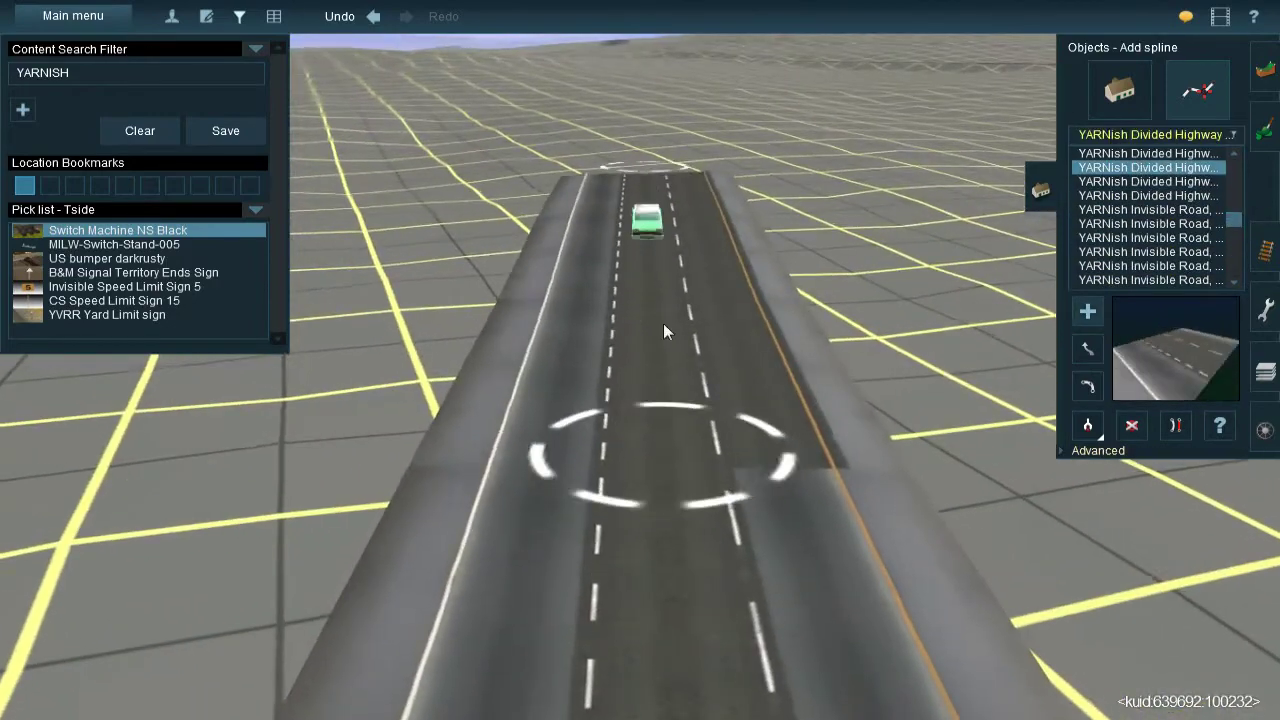
pyautogui.click(1176, 168)
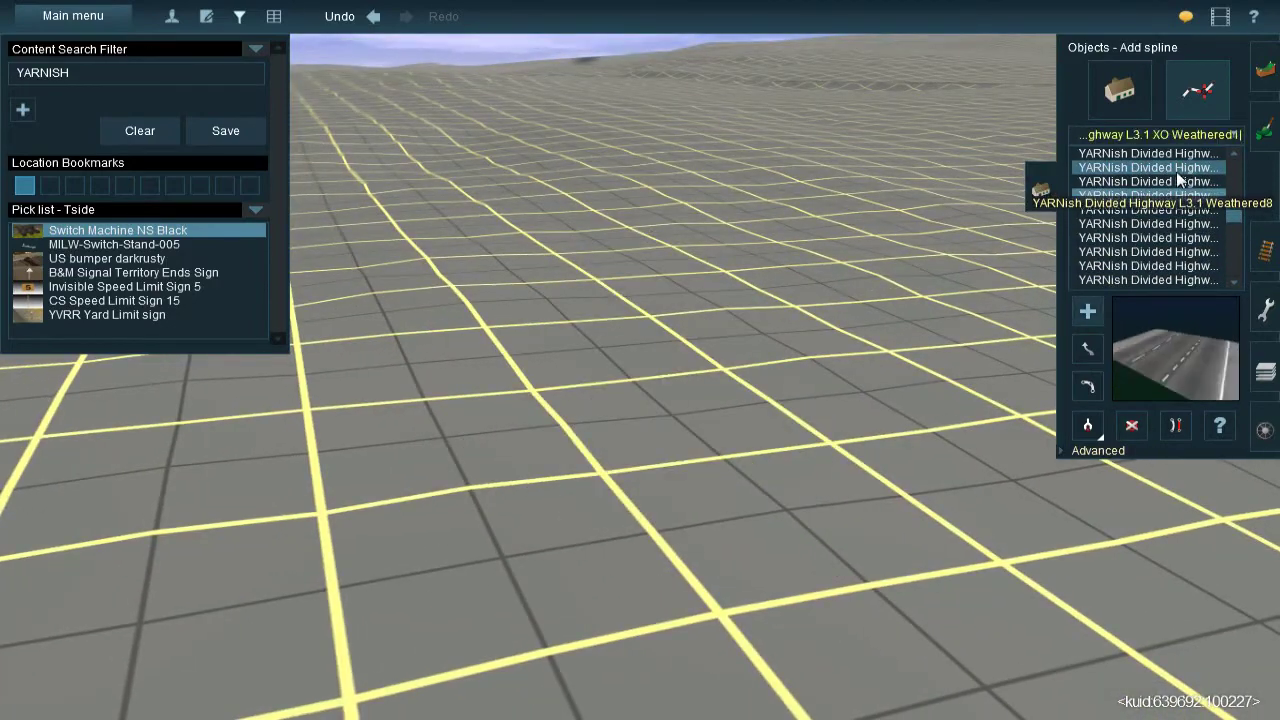
pyautogui.click(1168, 214)
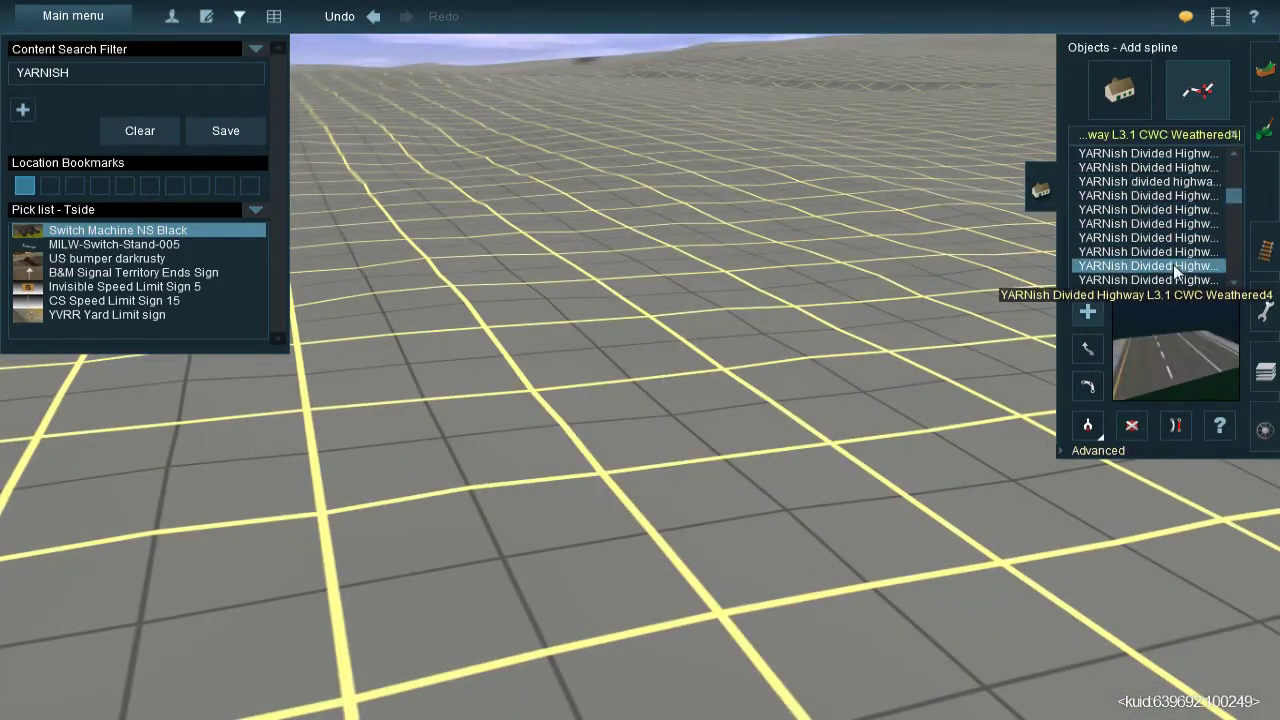
pyautogui.click(1165, 252)
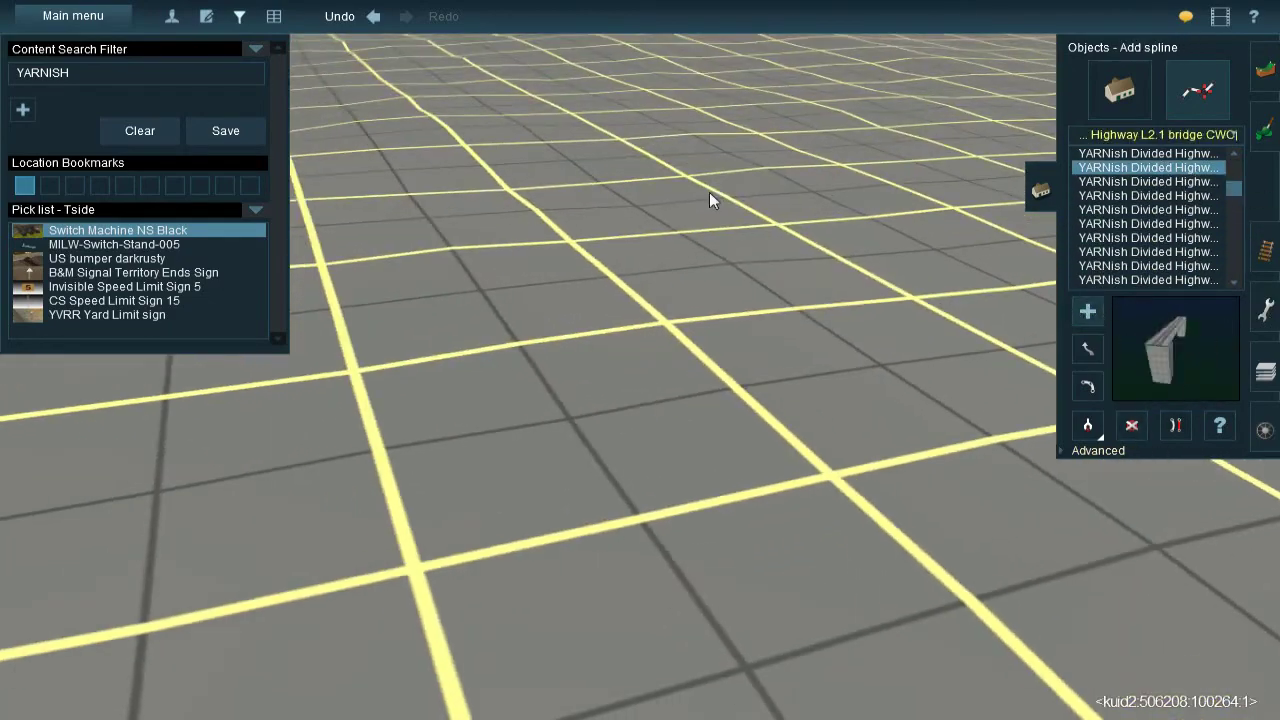
pyautogui.click(1163, 182)
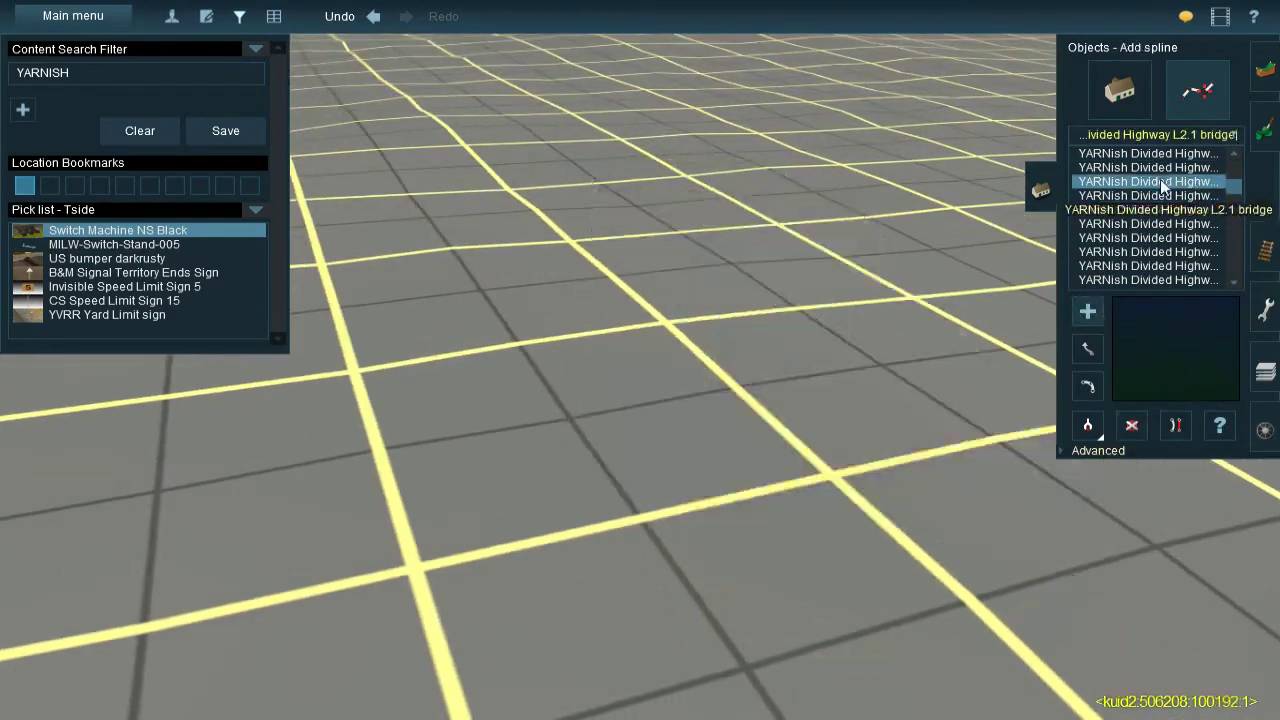
pyautogui.click(1150, 195)
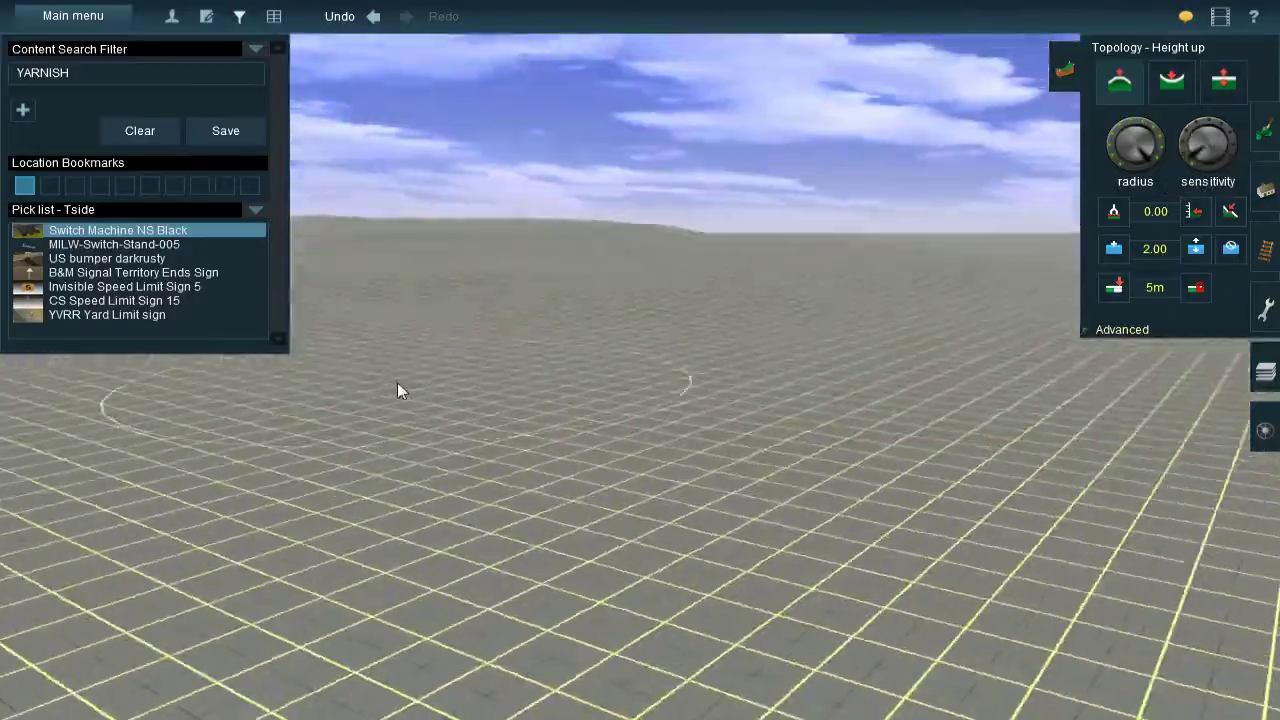
# Examine the terrain around the end of the railroad line and the nearby river, using the map and the 3D view
pyautogui.press('m')
pyautogui.press('m')
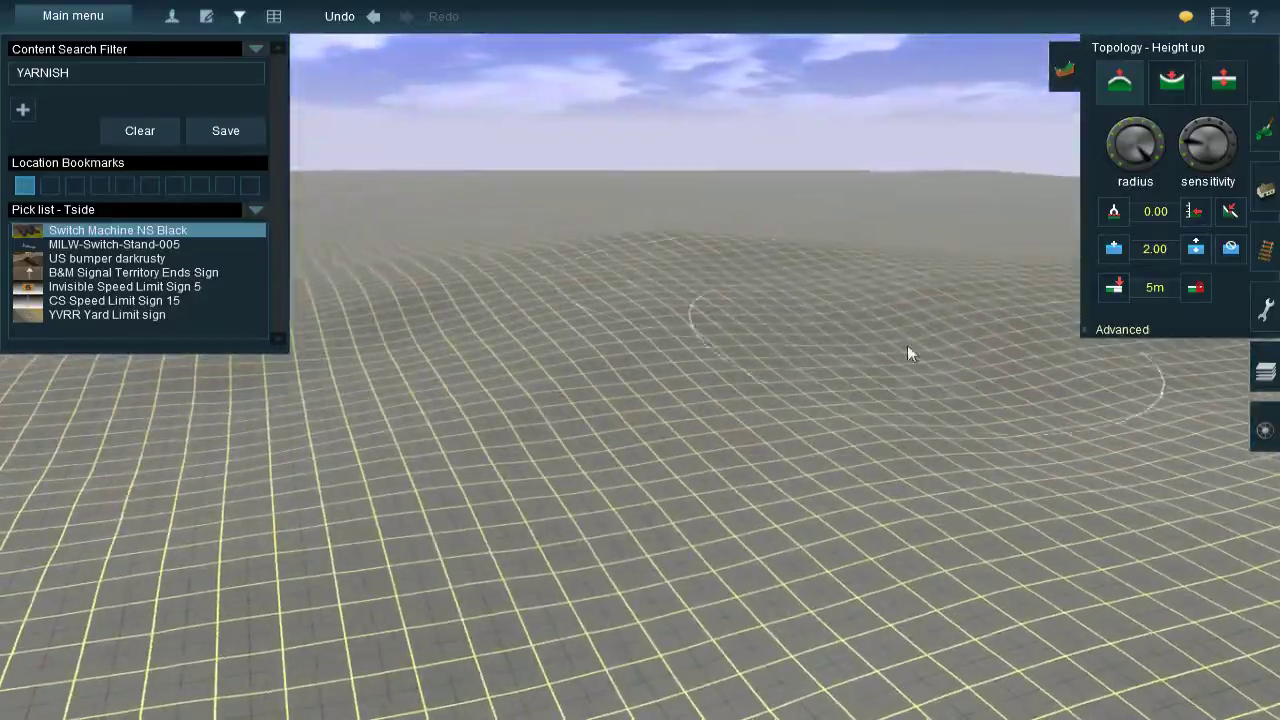
pyautogui.scroll(-10, 983, 309)
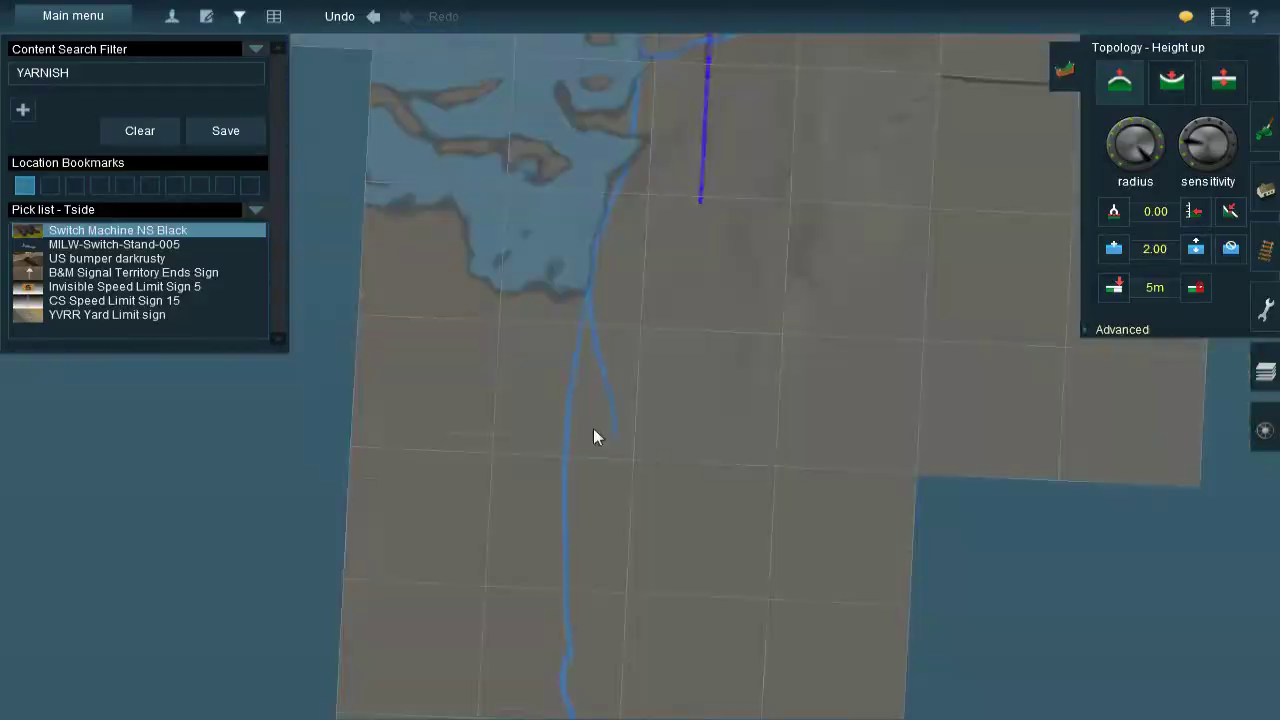
pyautogui.scroll(10, 669, 233)
pyautogui.scroll(3, 756, 388)
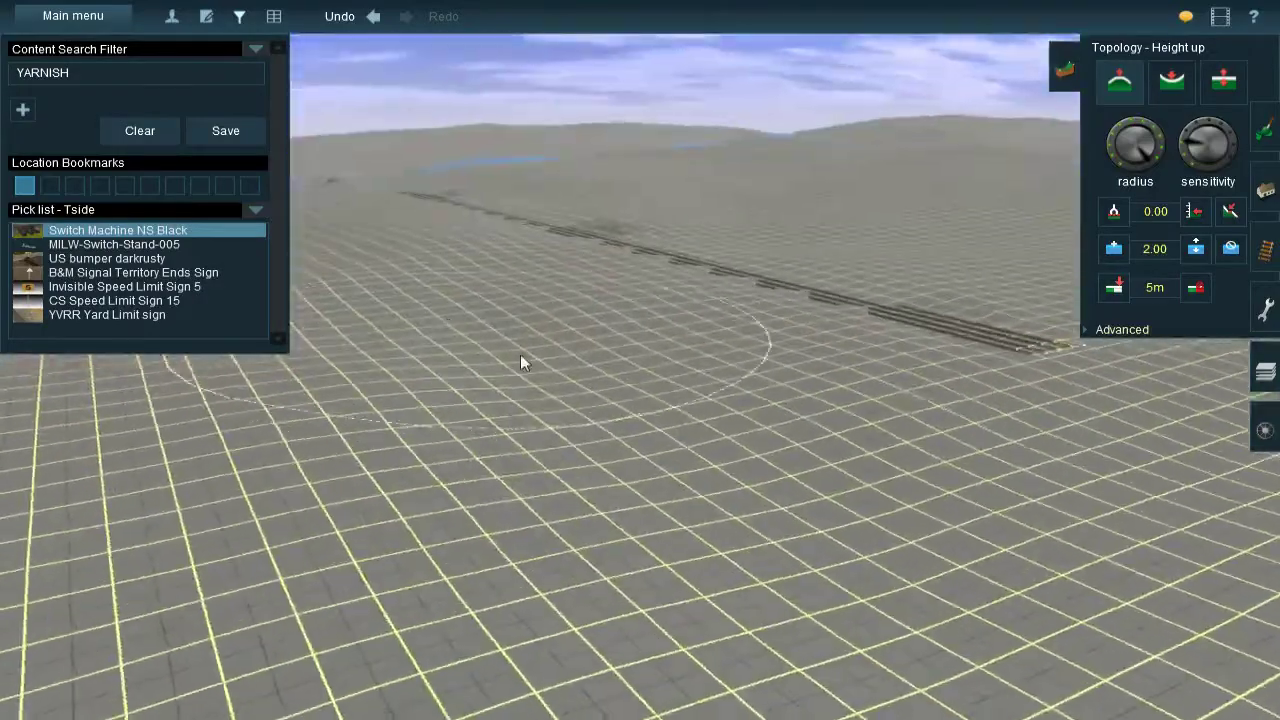
pyautogui.scroll(3, 573, 268)
pyautogui.scroll(-5, 643, 355)
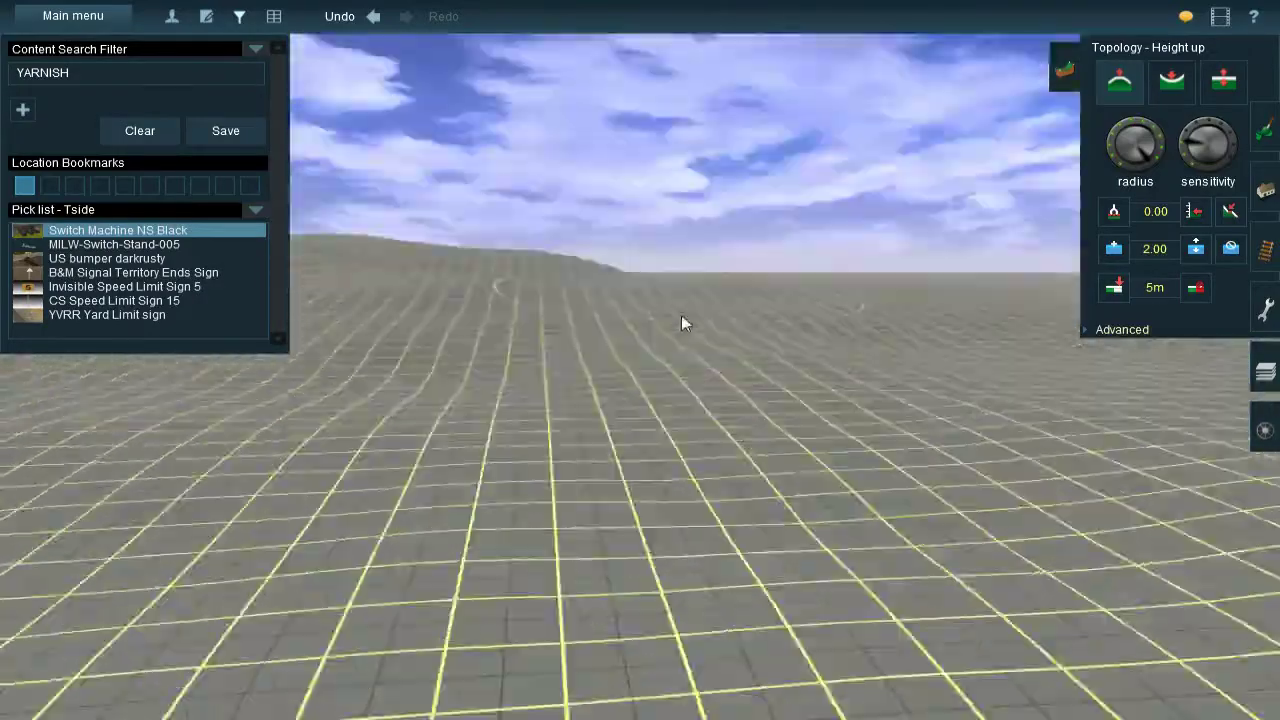
pyautogui.scroll(3, 636, 204)
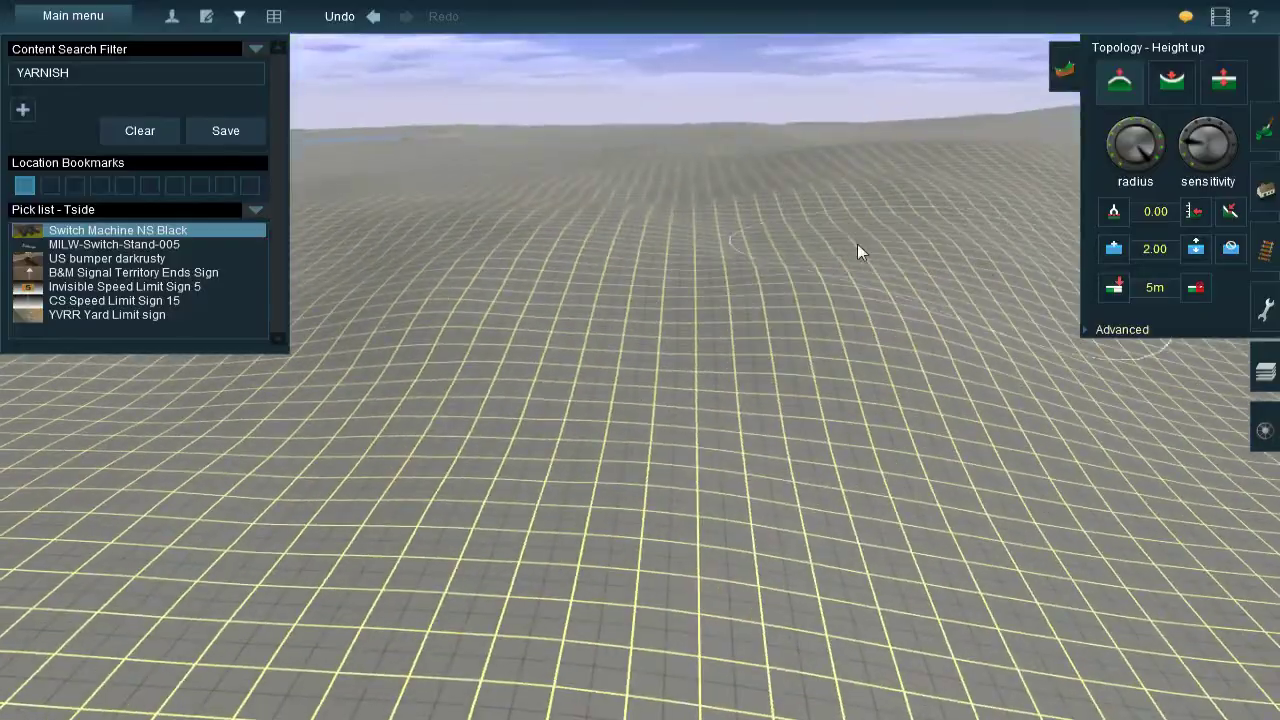
pyautogui.press('Left')
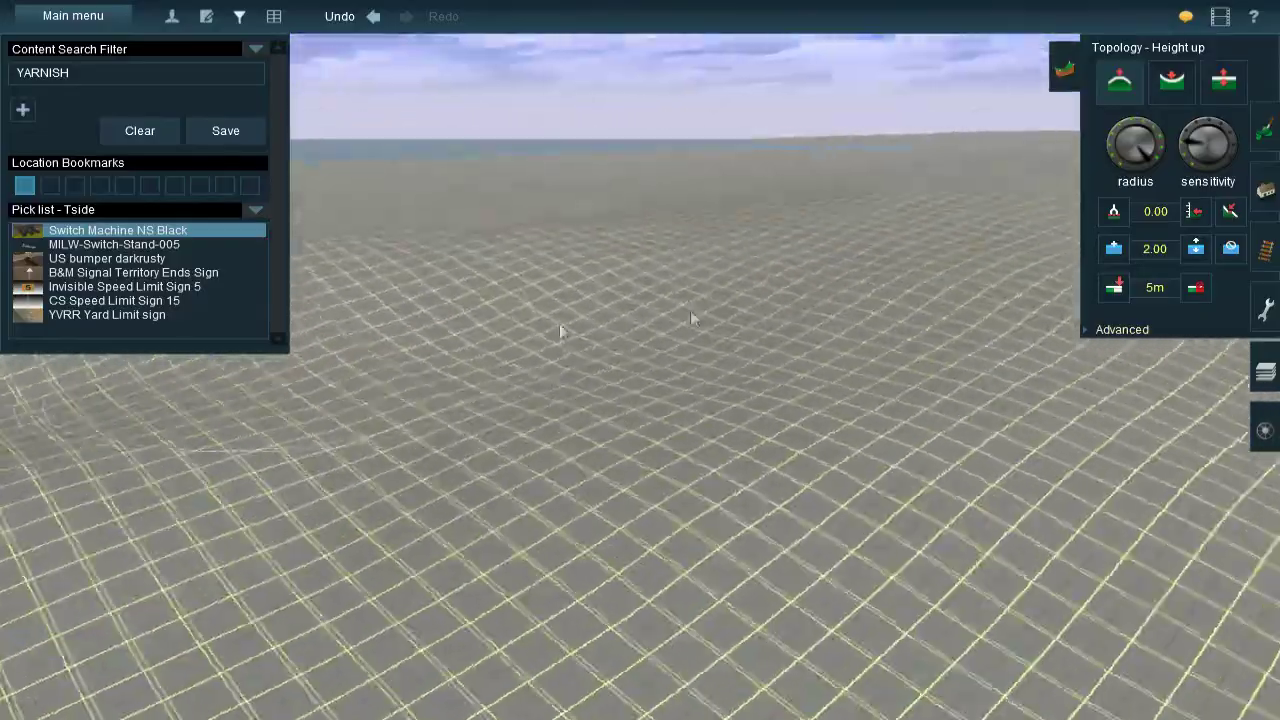
pyautogui.moveTo(815, 386)
pyautogui.mouseDown()
pyautogui.moveTo(434, 251)
pyautogui.moveTo(397, 354)
pyautogui.moveTo(626, 269)
pyautogui.moveTo(702, 366)
pyautogui.mouseUp()
pyautogui.scroll(-5, 701, 366)
pyautogui.scroll(5, 517, 374)
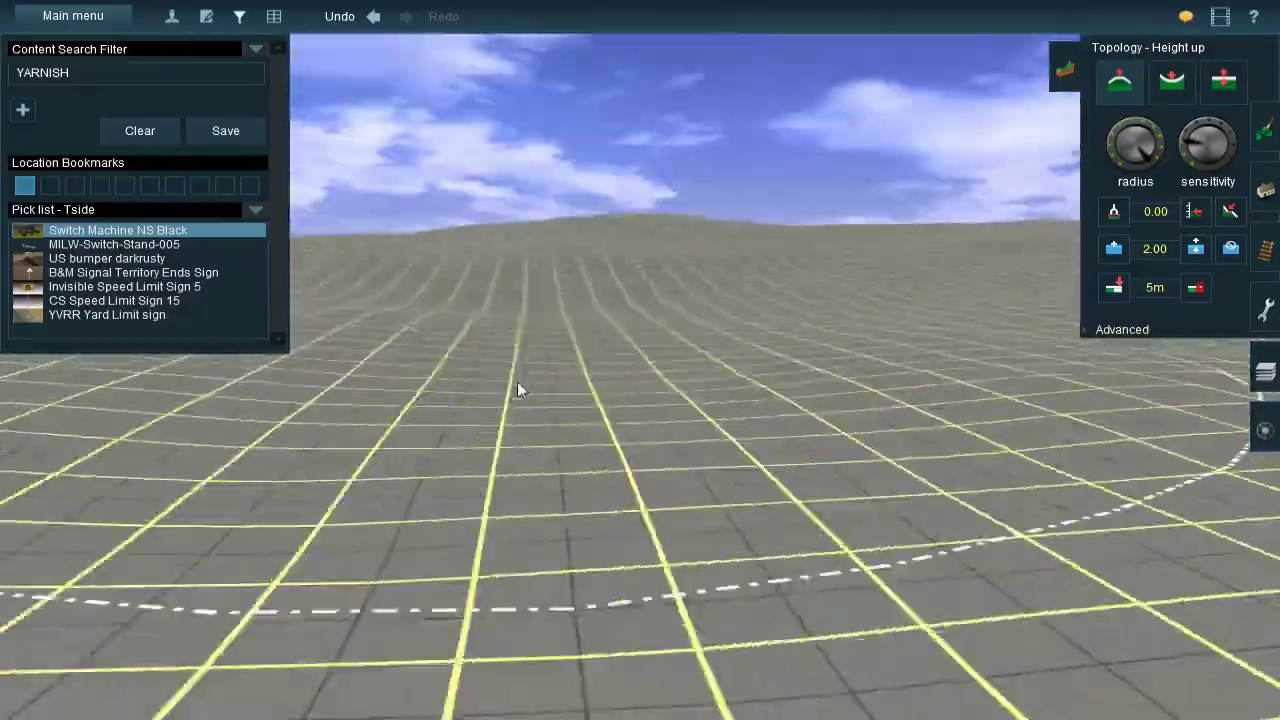
# Extend the end of the railroad line with a straight TANE 1Trk Wood track, checking its course on the mini map
pyautogui.click(1265, 250)
pyautogui.scroll(5, 657, 534)
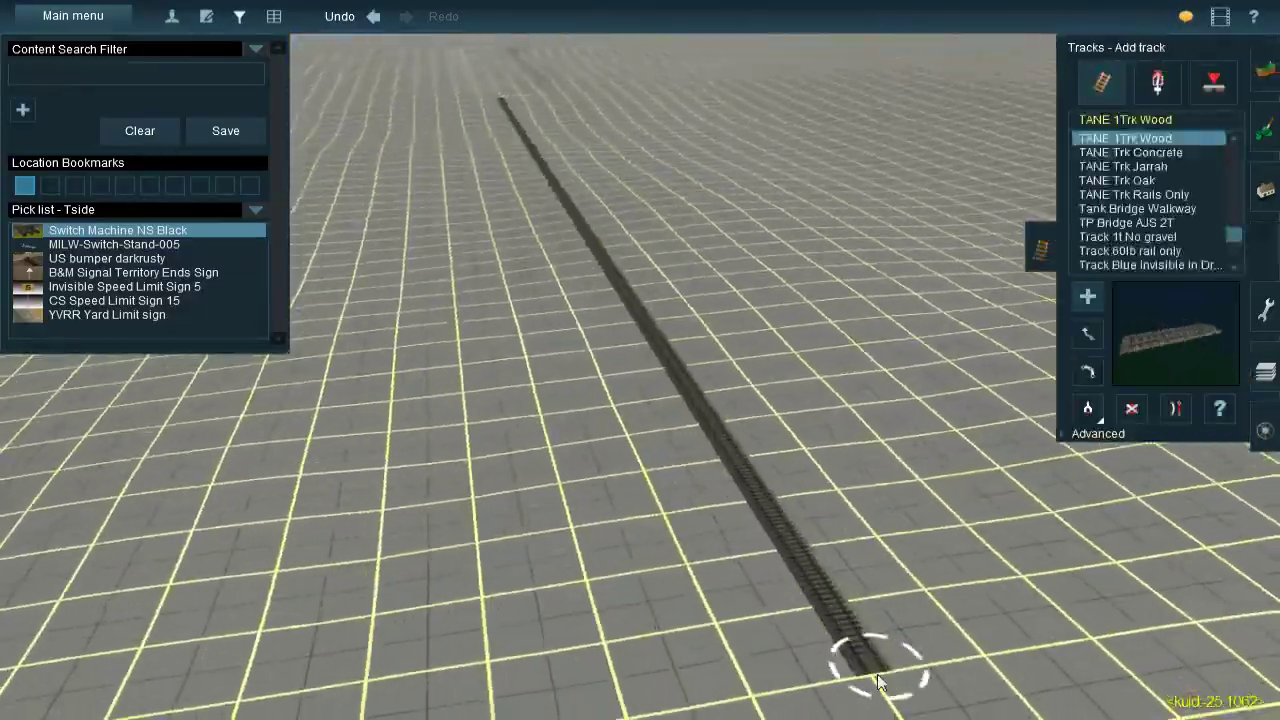
pyautogui.press('m')
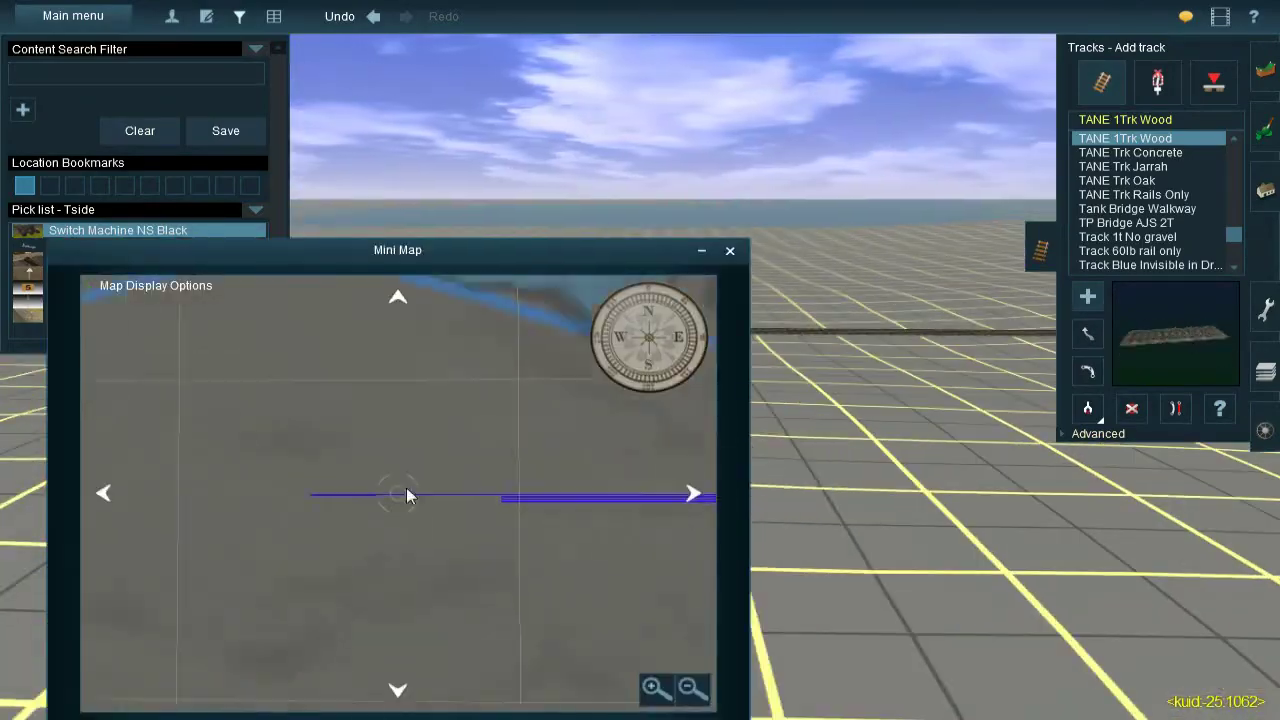
pyautogui.click(701, 251)
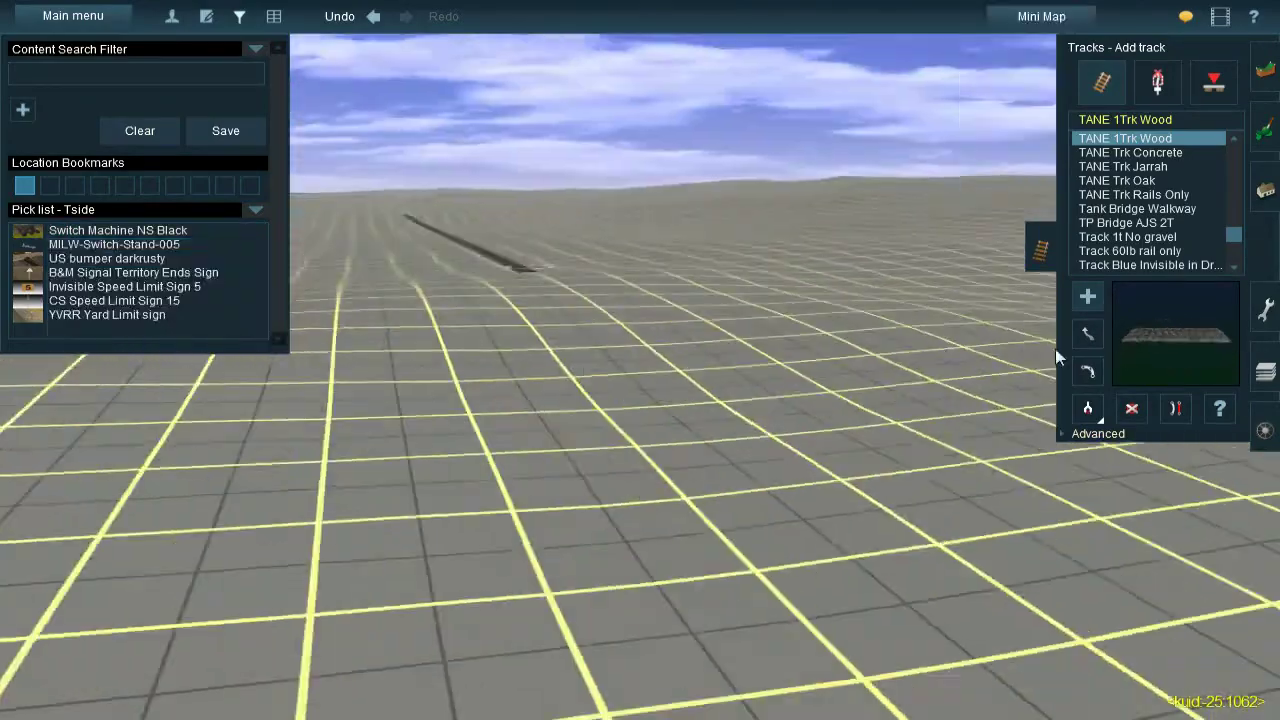
pyautogui.press('m')
pyautogui.click(700, 251)
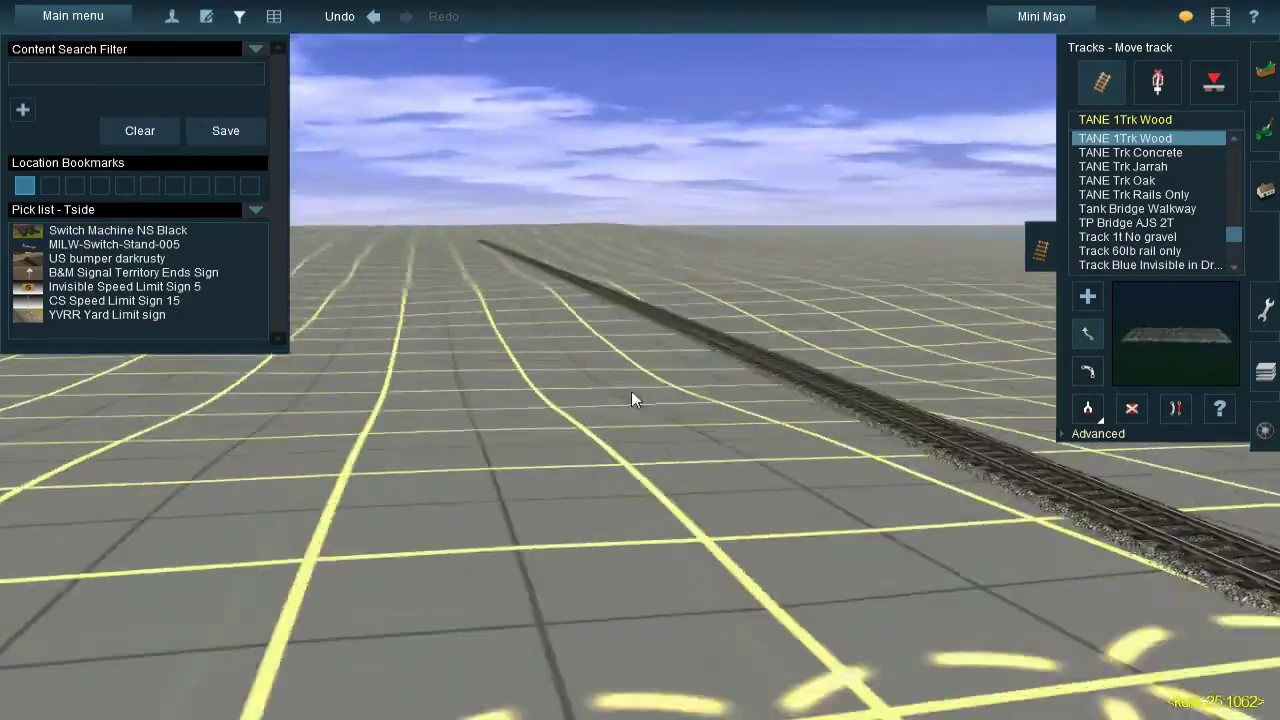
pyautogui.press('F3')
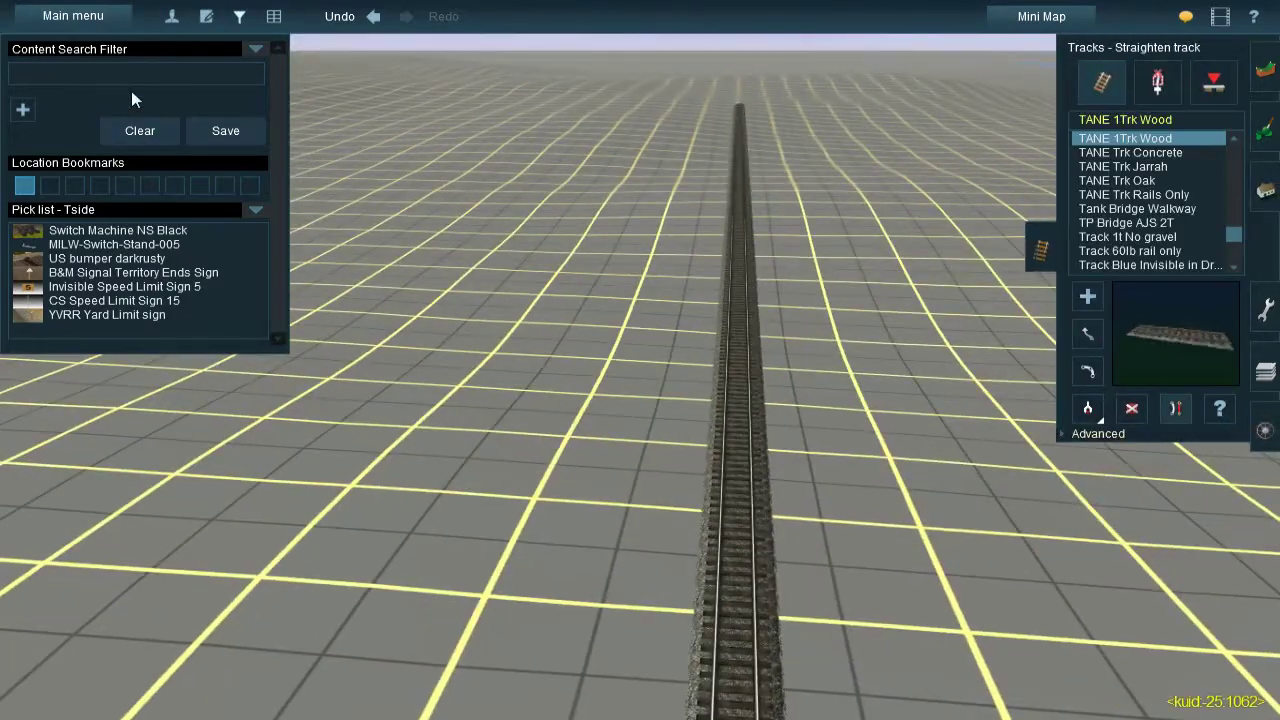
# Filter the tracks for "bridge" and try a raised US steel bridge SG 10 segment beside the railroad track
pyautogui.write('bridge')
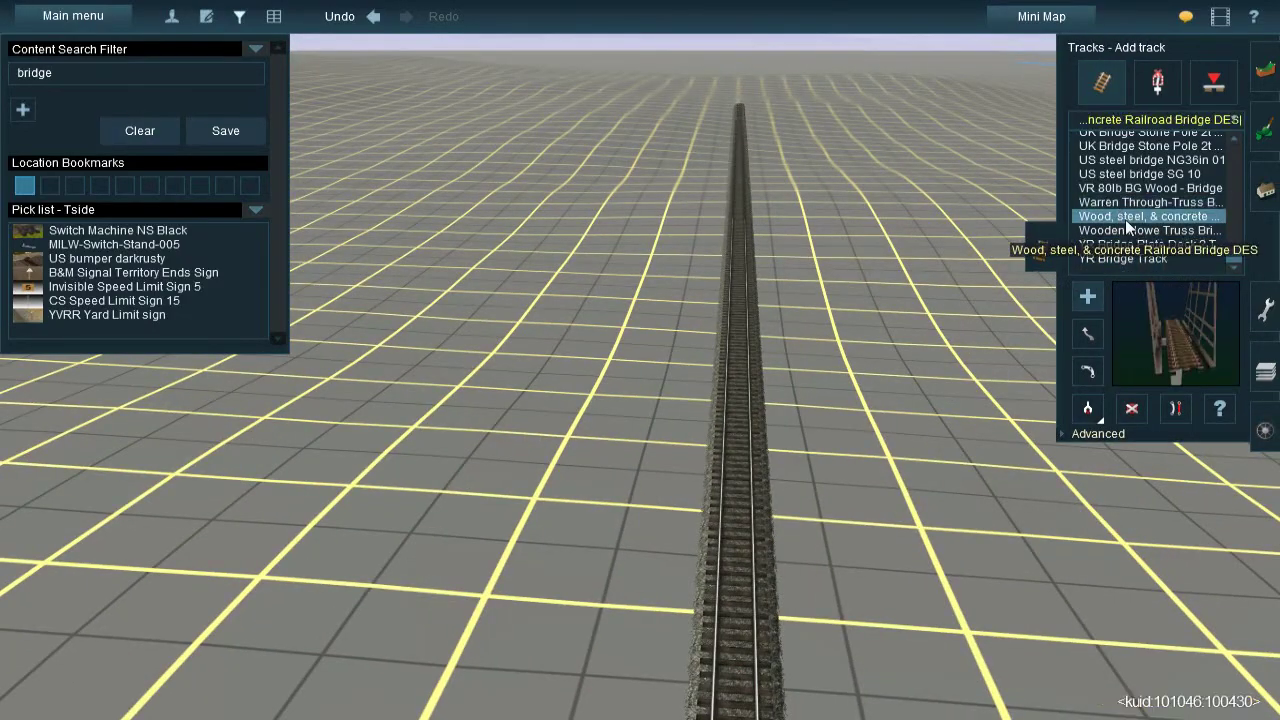
pyautogui.click(866, 505)
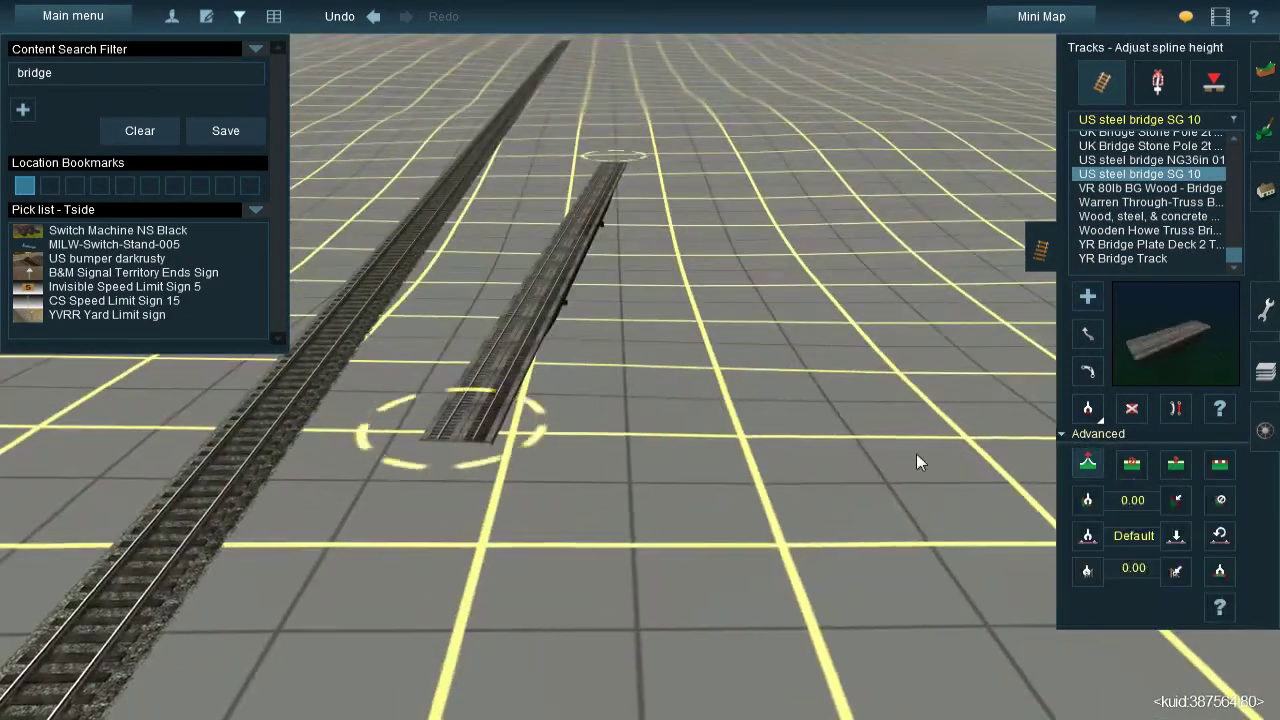
pyautogui.moveTo(443, 434); pyautogui.dragTo(443, 290)
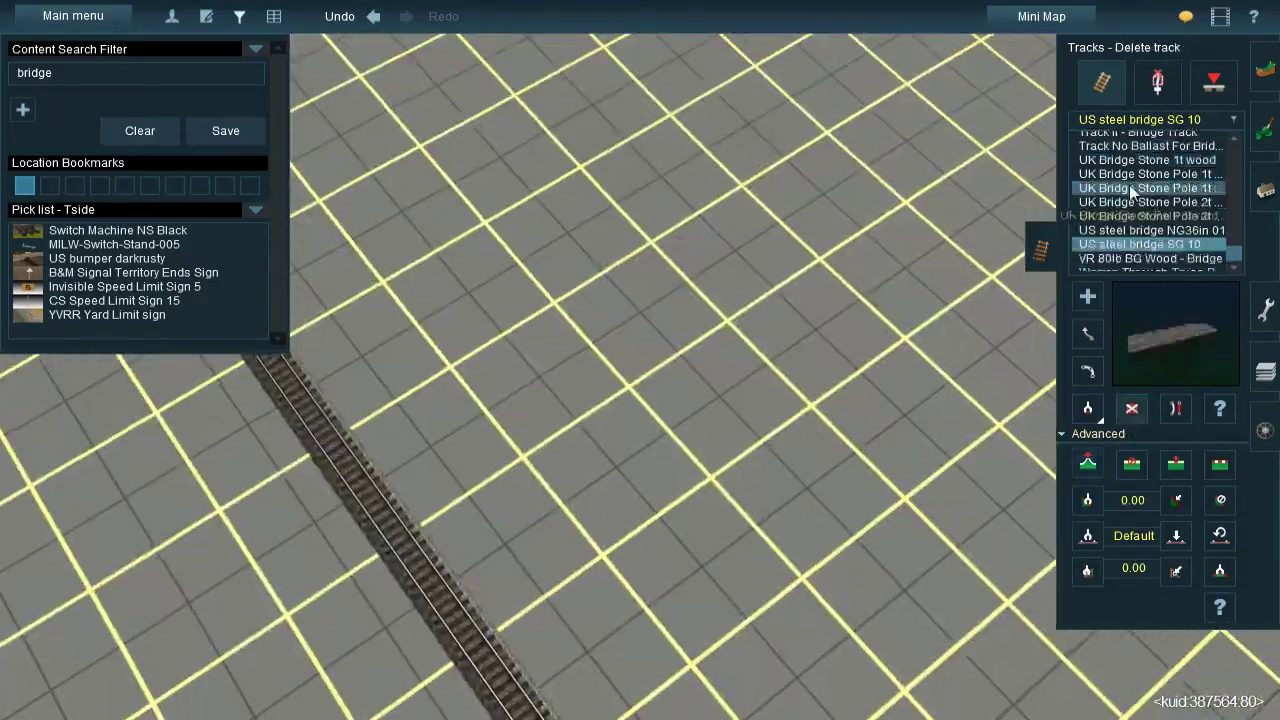
pyautogui.scroll(3, 1139, 190)
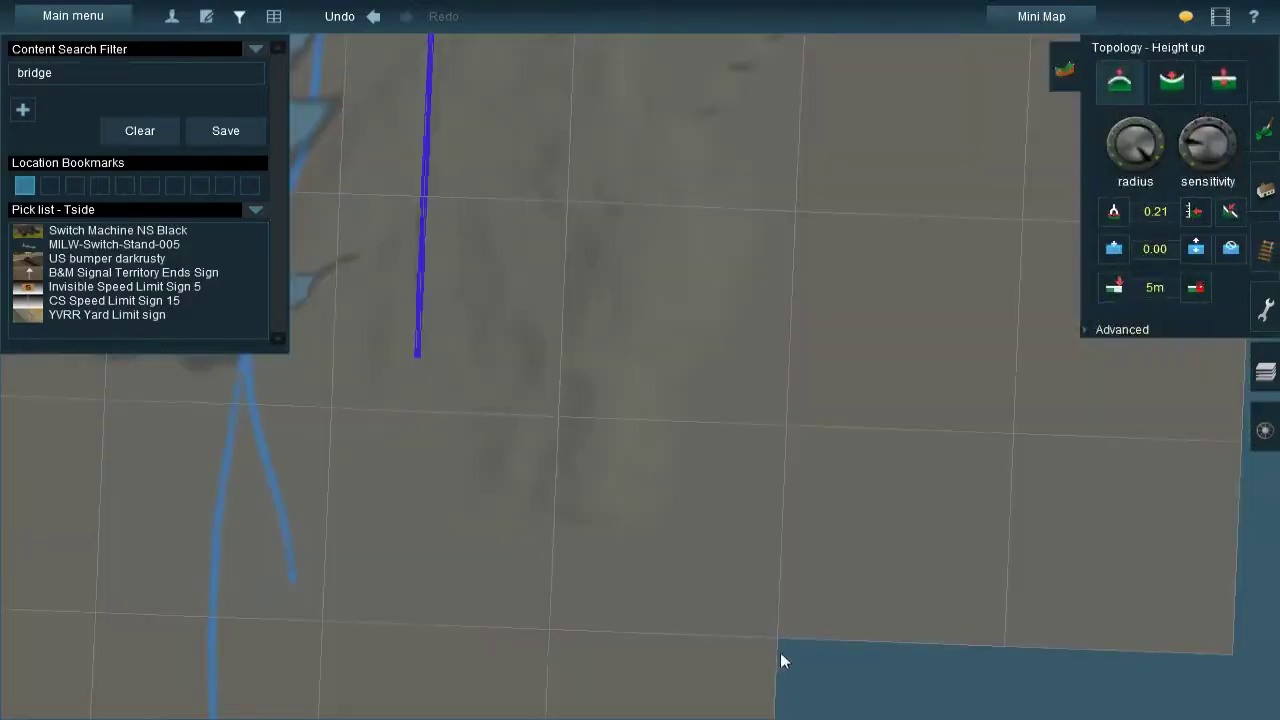
# Lower the ground in the rolling terrain beyond the end of the railroad line with the Height down tool
pyautogui.scroll(-5, 747, 316)
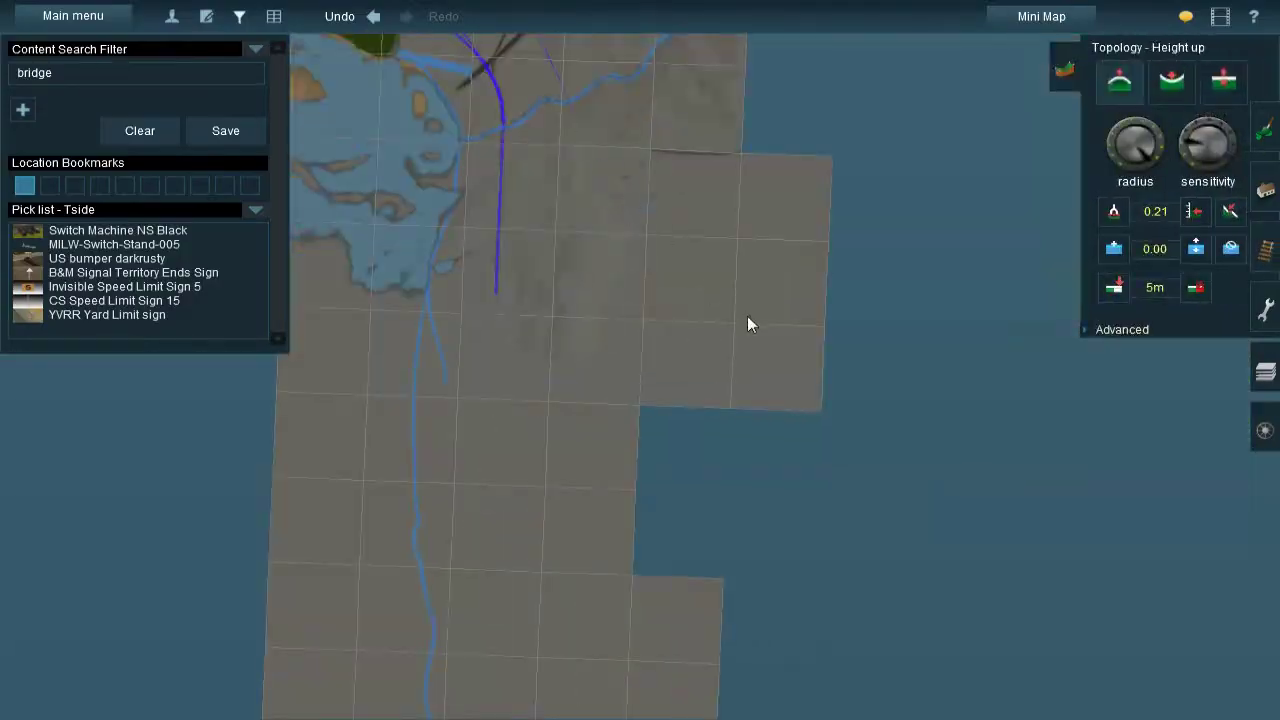
pyautogui.scroll(-5, 659, 573)
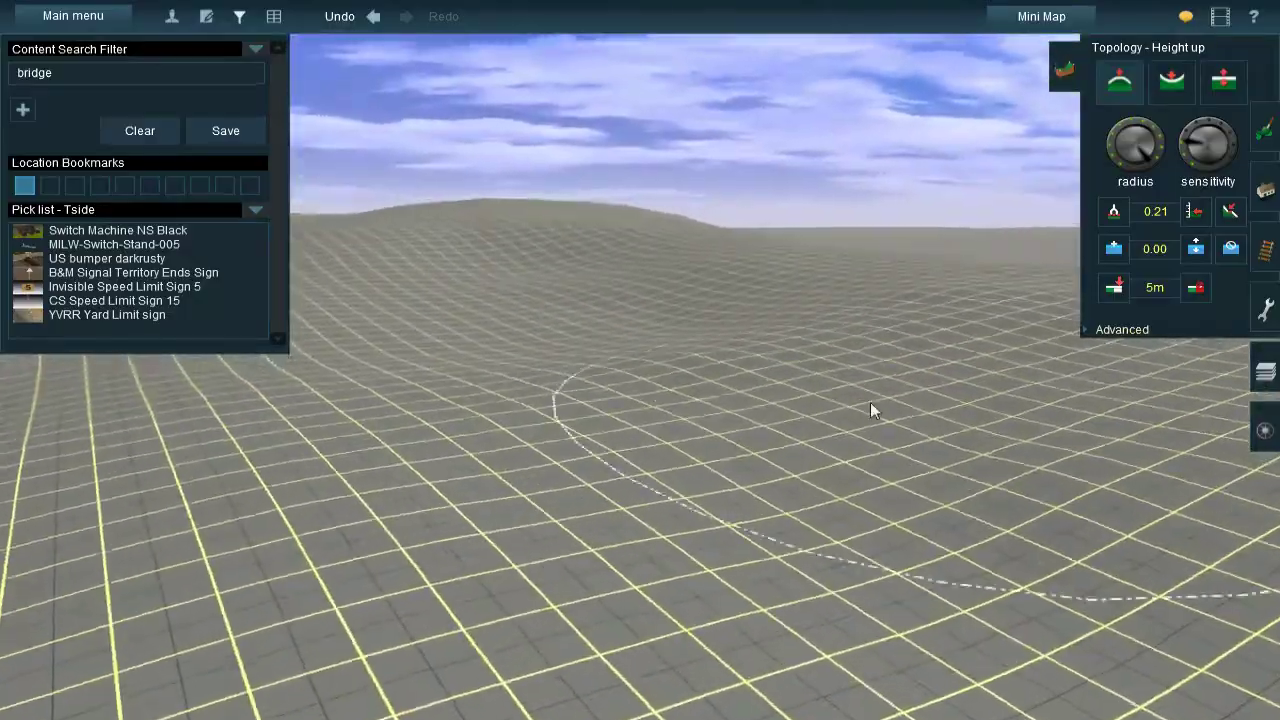
pyautogui.click(1171, 80)
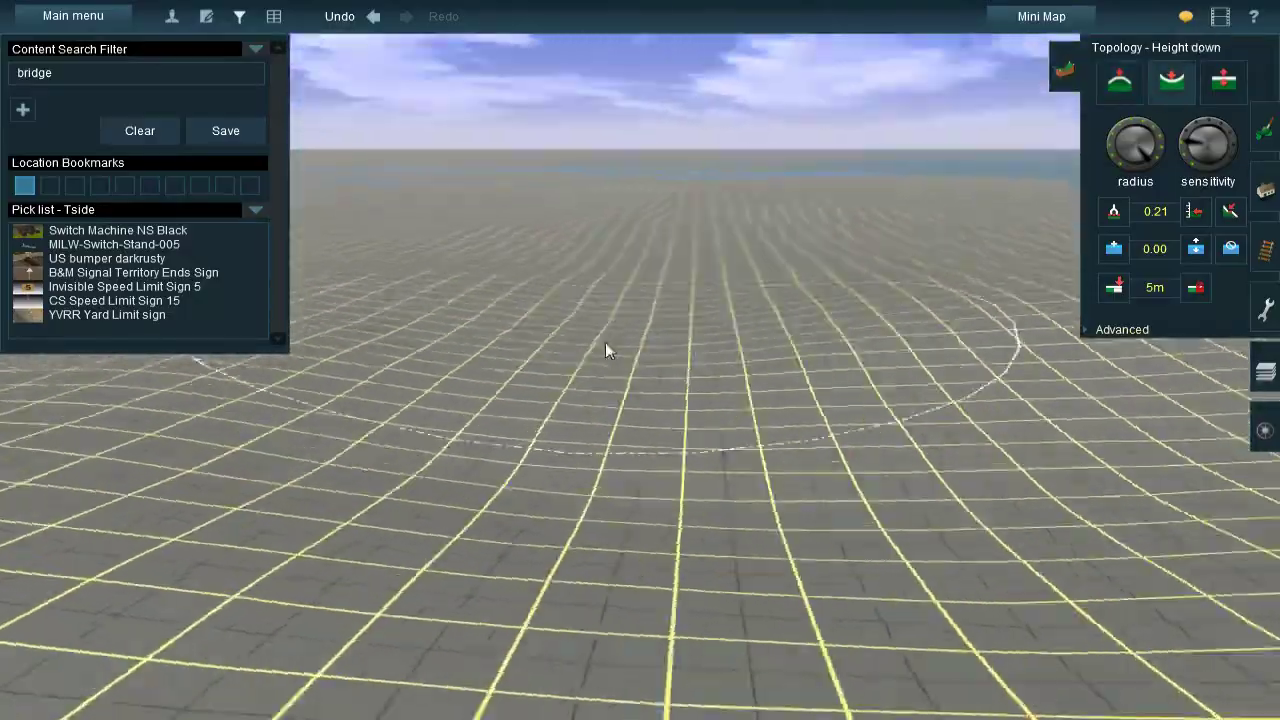
pyautogui.click(797, 340)
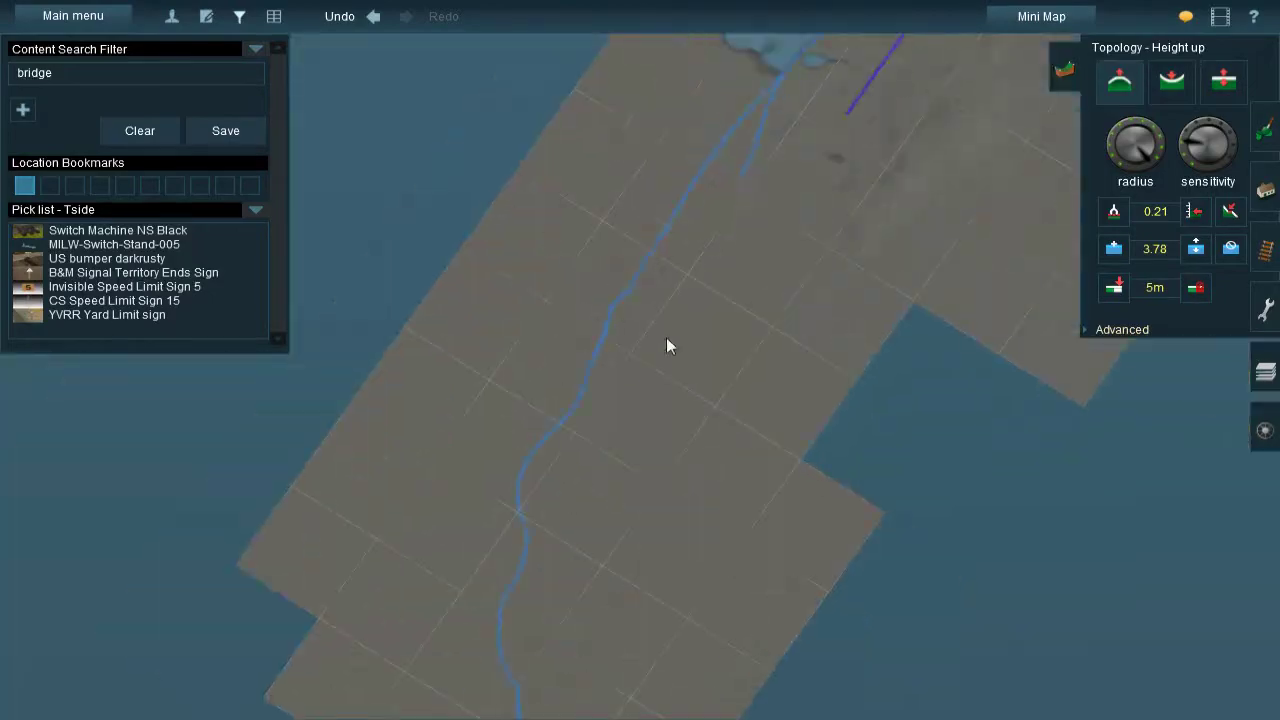
# Raise a band of hills with the Height up tool on the flat ground near the inner corner of the map edge
pyautogui.scroll(-5, 503, 605)
pyautogui.scroll(10, 688, 375)
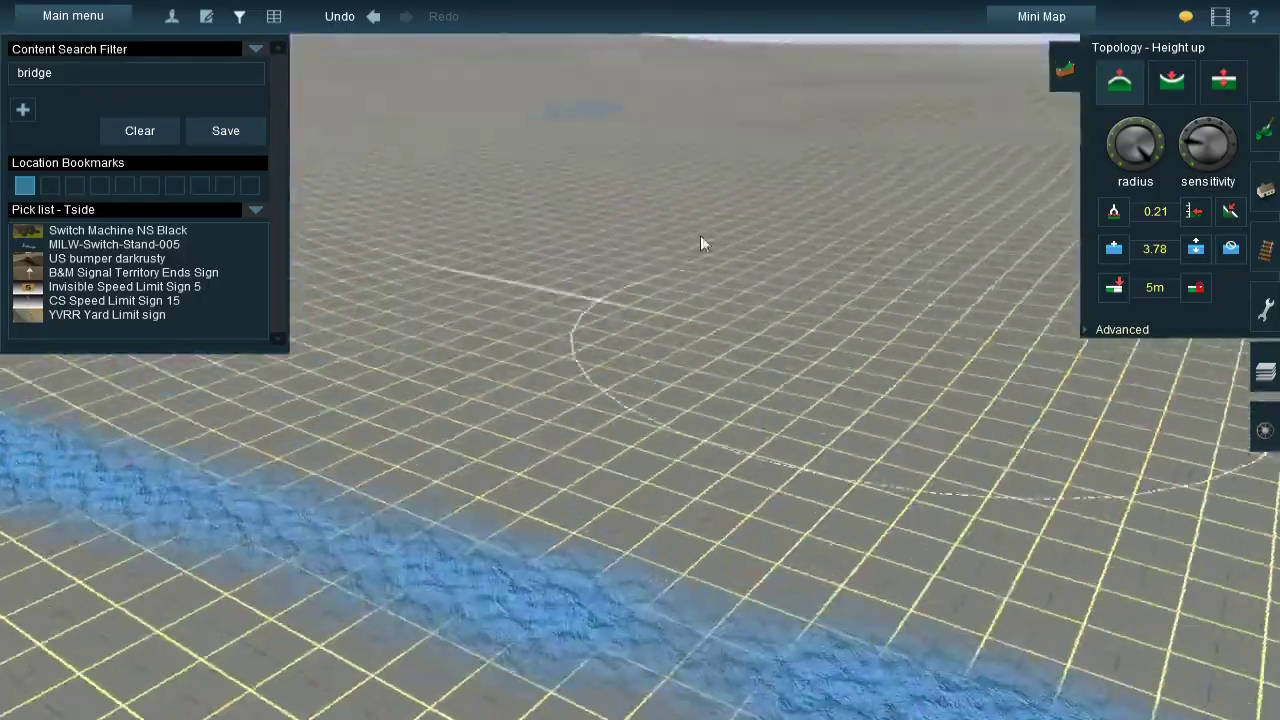
pyautogui.press('Right')
pyautogui.press('Right')
pyautogui.press('Right')
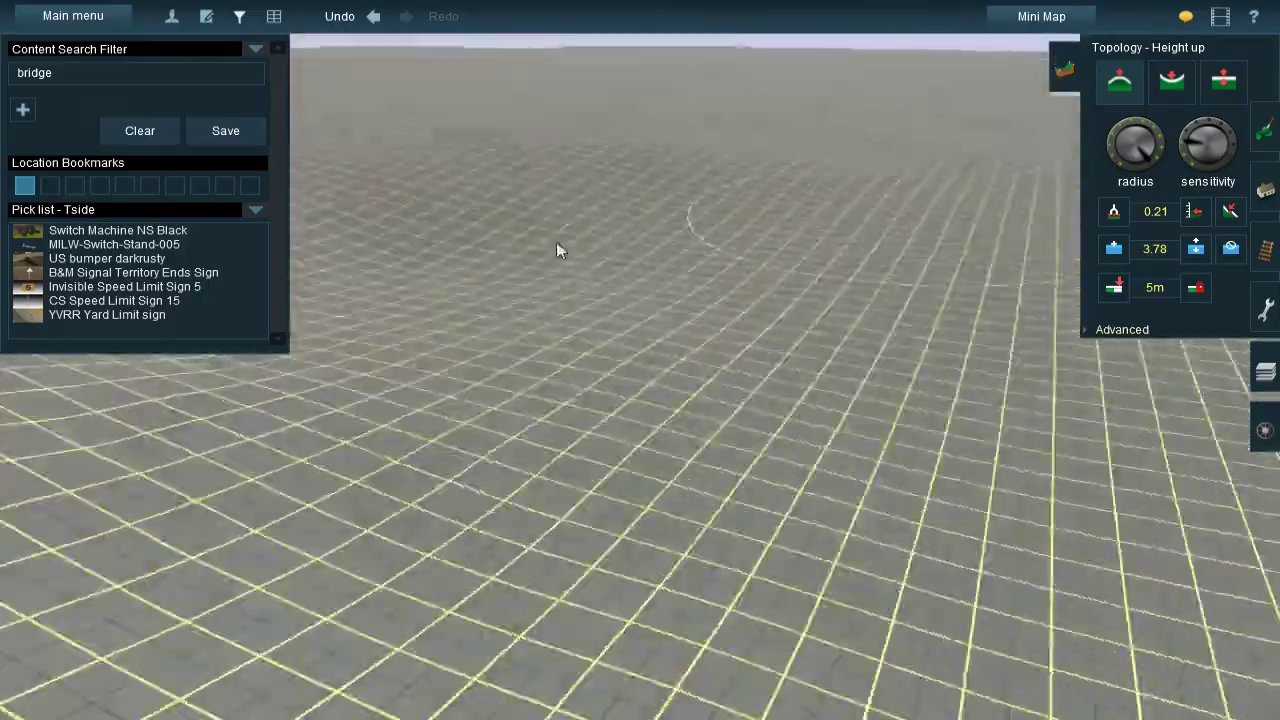
pyautogui.moveTo(556, 242)
pyautogui.mouseDown()
pyautogui.moveTo(589, 391)
pyautogui.moveTo(463, 220)
pyautogui.moveTo(1020, 449)
pyautogui.moveTo(1078, 331)
pyautogui.mouseUp()
pyautogui.press('Up')
pyautogui.press('Up')
pyautogui.press('Up')
pyautogui.press('Up')
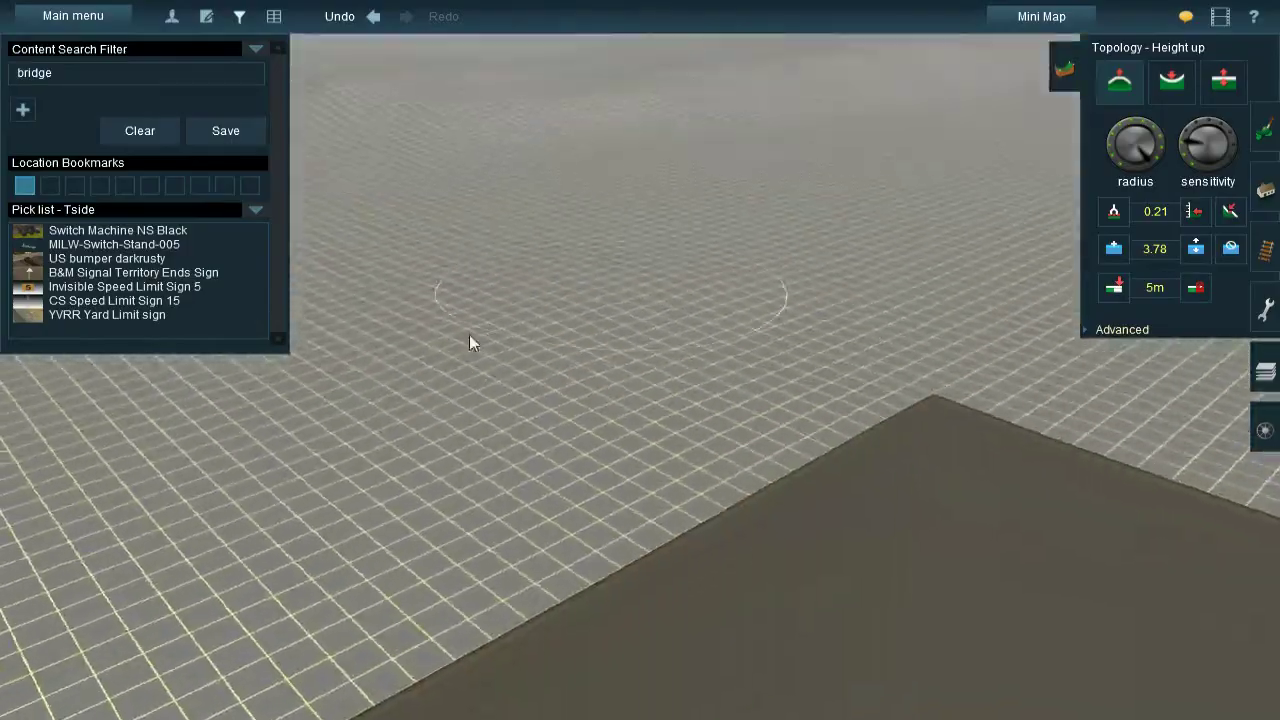
pyautogui.moveTo(469, 341); pyautogui.dragTo(534, 174)
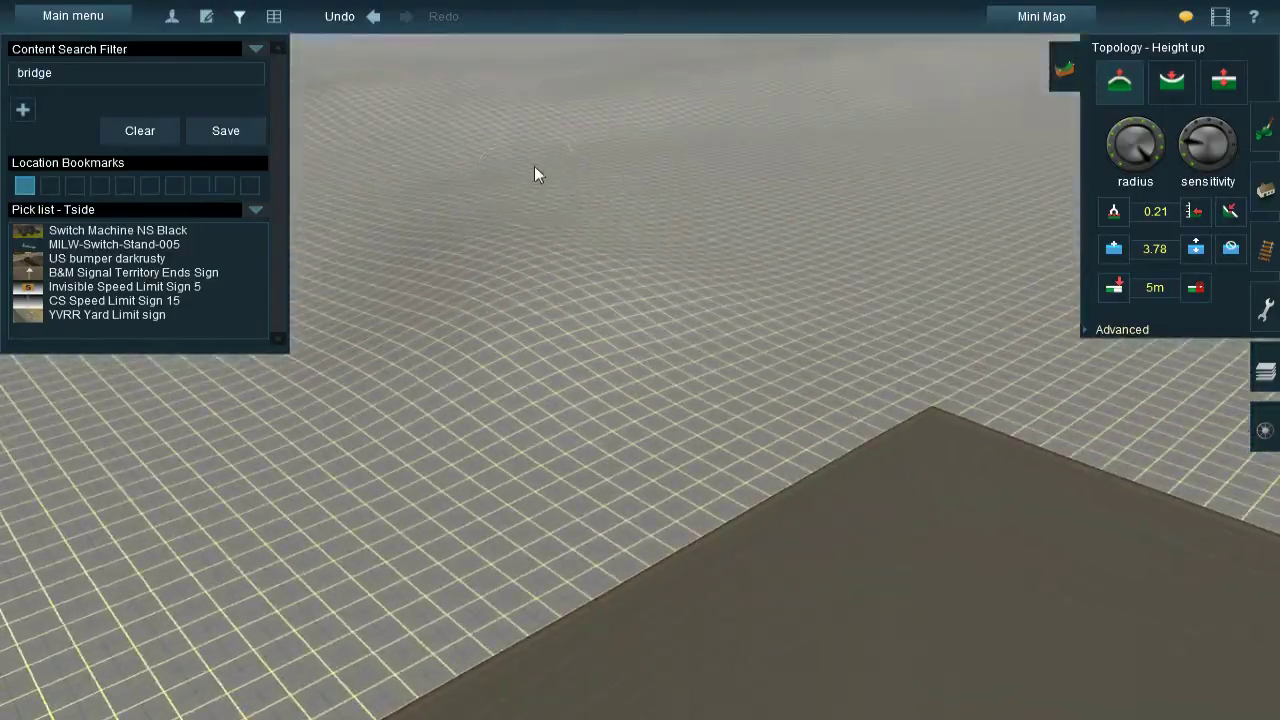
# Raise further rolling hills across the adjoining flat ground, continuing toward the outer edge of the map
pyautogui.press('Up')
pyautogui.press('Up')
pyautogui.press('Up')
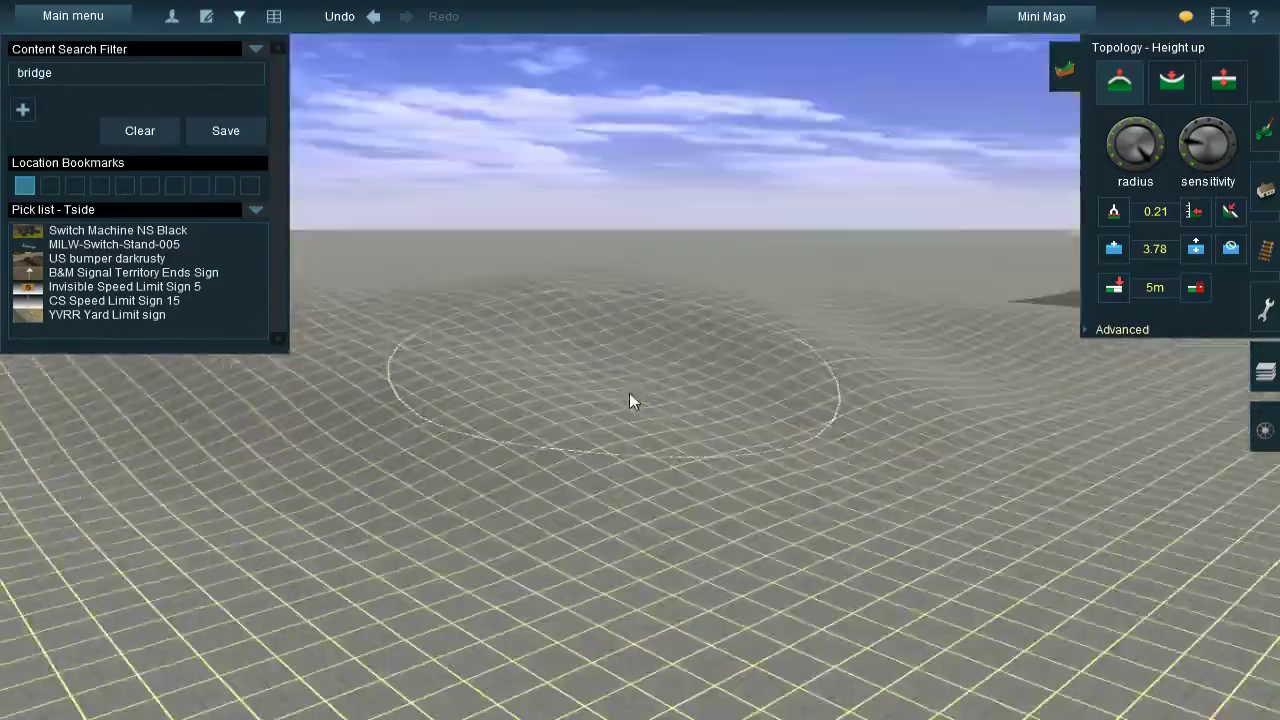
pyautogui.moveTo(630, 400)
pyautogui.mouseDown()
pyautogui.moveTo(428, 271)
pyautogui.moveTo(691, 234)
pyautogui.moveTo(666, 334)
pyautogui.mouseUp()
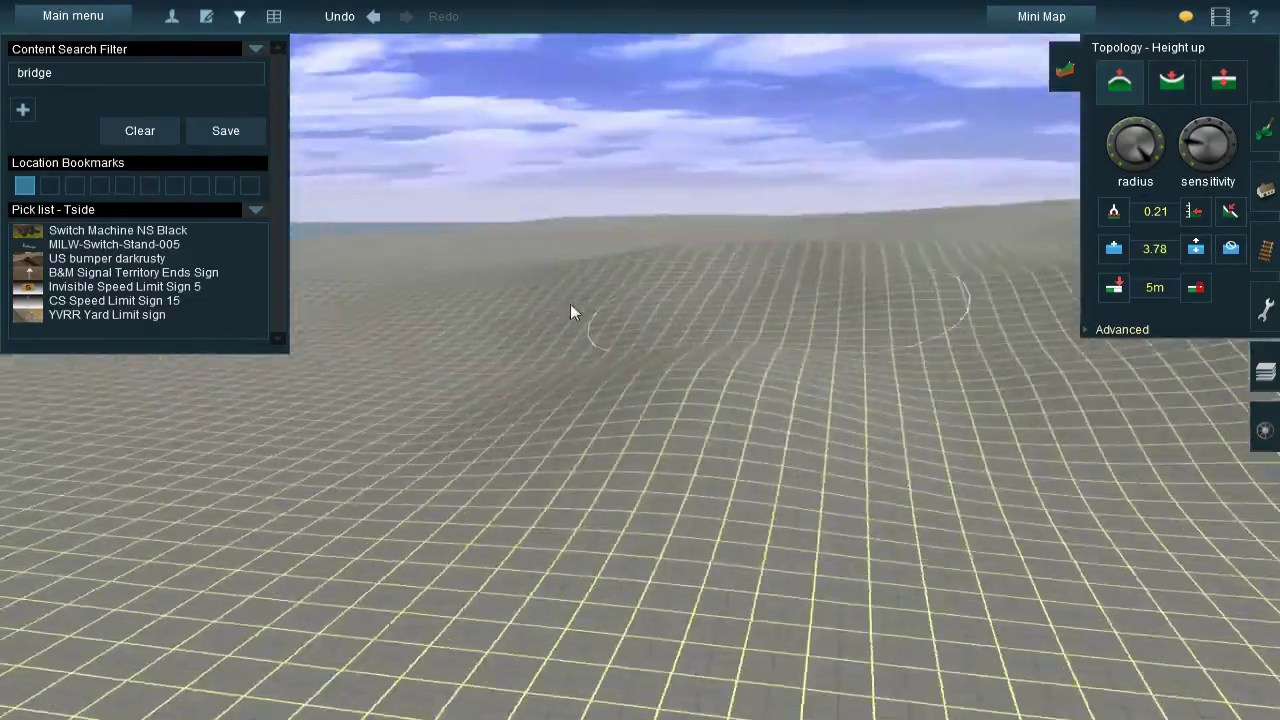
pyautogui.moveTo(570, 311)
pyautogui.mouseDown()
pyautogui.moveTo(749, 306)
pyautogui.moveTo(951, 374)
pyautogui.moveTo(394, 334)
pyautogui.moveTo(885, 405)
pyautogui.moveTo(645, 323)
pyautogui.moveTo(769, 237)
pyautogui.moveTo(371, 289)
pyautogui.moveTo(760, 150)
pyautogui.moveTo(476, 244)
pyautogui.moveTo(779, 260)
pyautogui.moveTo(619, 301)
pyautogui.moveTo(797, 350)
pyautogui.moveTo(317, 231)
pyautogui.moveTo(517, 294)
pyautogui.moveTo(639, 277)
pyautogui.moveTo(854, 297)
pyautogui.moveTo(686, 474)
pyautogui.moveTo(517, 320)
pyautogui.moveTo(705, 287)
pyautogui.moveTo(514, 263)
pyautogui.moveTo(918, 322)
pyautogui.moveTo(857, 540)
pyautogui.moveTo(728, 328)
pyautogui.moveTo(494, 322)
pyautogui.moveTo(706, 293)
pyautogui.moveTo(691, 582)
pyautogui.moveTo(810, 292)
pyautogui.moveTo(258, 390)
pyautogui.moveTo(746, 323)
pyautogui.moveTo(560, 300)
pyautogui.moveTo(688, 300)
pyautogui.moveTo(629, 277)
pyautogui.moveTo(463, 300)
pyautogui.moveTo(740, 254)
pyautogui.moveTo(624, 270)
pyautogui.mouseUp()
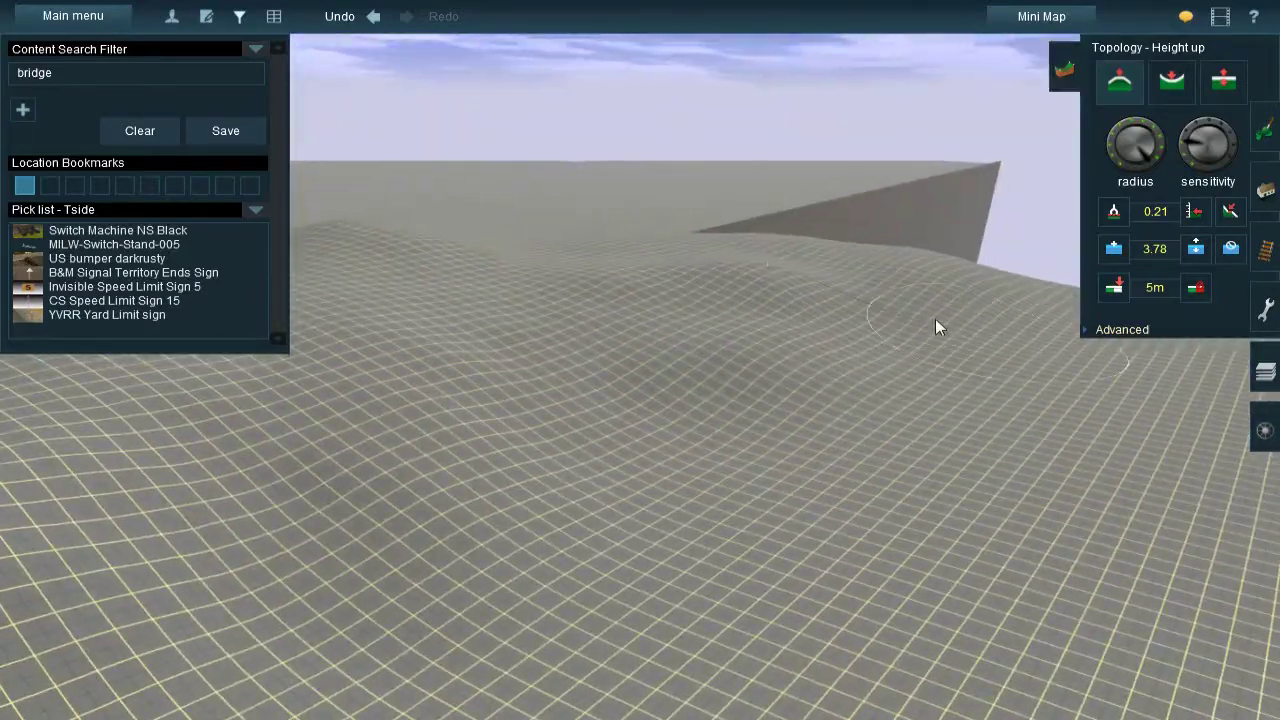
pyautogui.moveTo(935, 328)
pyautogui.mouseDown()
pyautogui.moveTo(640, 523)
pyautogui.moveTo(849, 394)
pyautogui.moveTo(1011, 549)
pyautogui.moveTo(910, 307)
pyautogui.mouseUp()
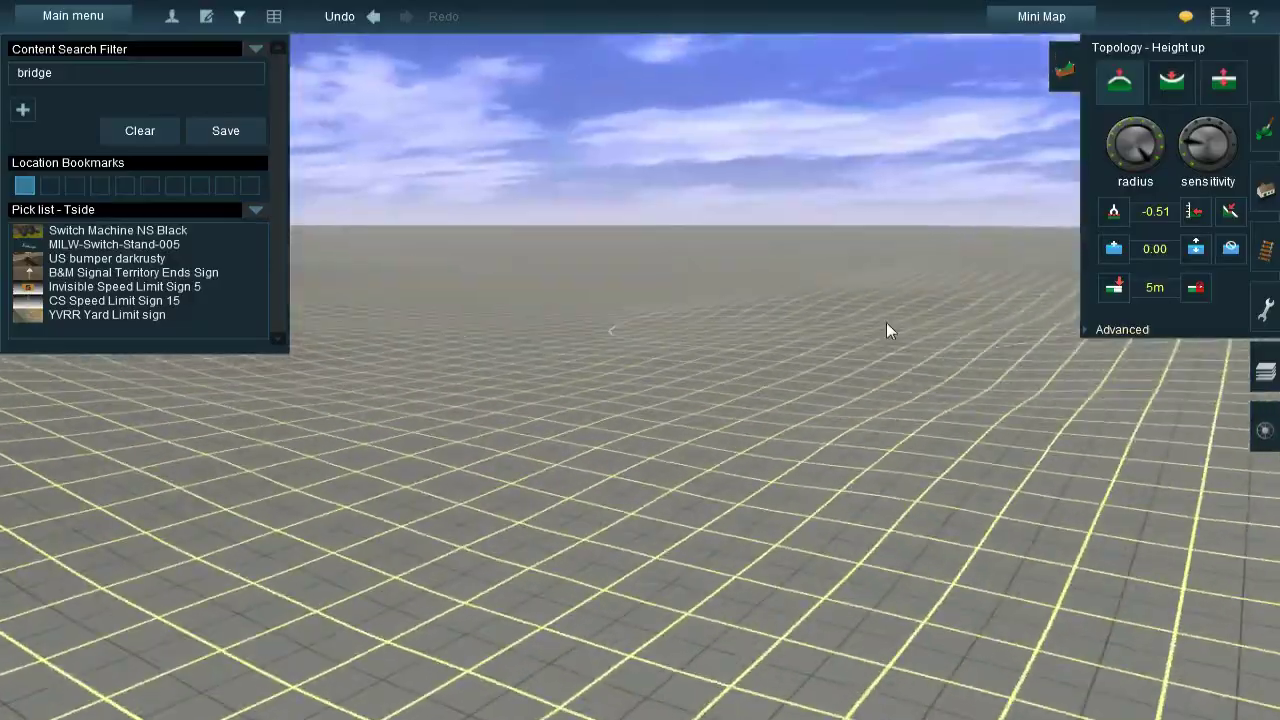
pyautogui.moveTo(886, 322)
pyautogui.mouseDown()
pyautogui.moveTo(817, 310)
pyautogui.moveTo(885, 295)
pyautogui.moveTo(723, 303)
pyautogui.moveTo(720, 263)
pyautogui.moveTo(871, 294)
pyautogui.mouseUp()
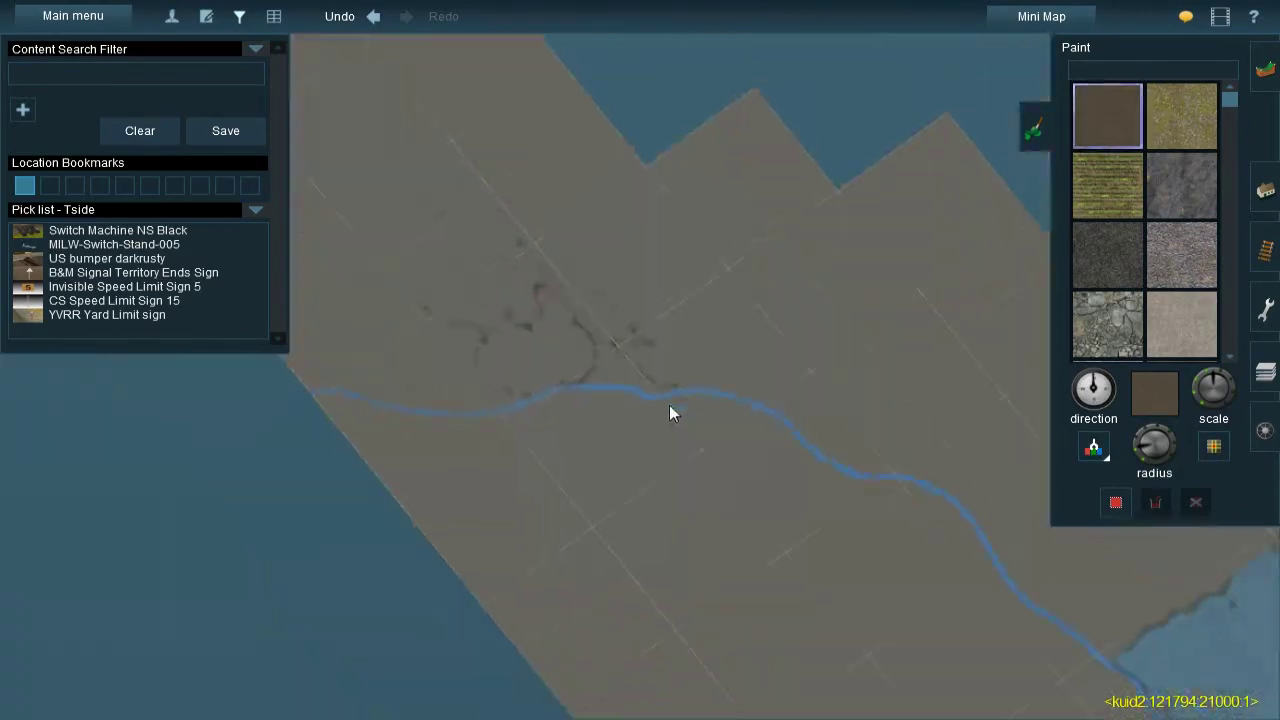
# Raise more rolling hills with the Height up tool across the flat terrain near the river and toward the map edge
pyautogui.scroll(-5, 677, 393)
pyautogui.scroll(3, 779, 423)
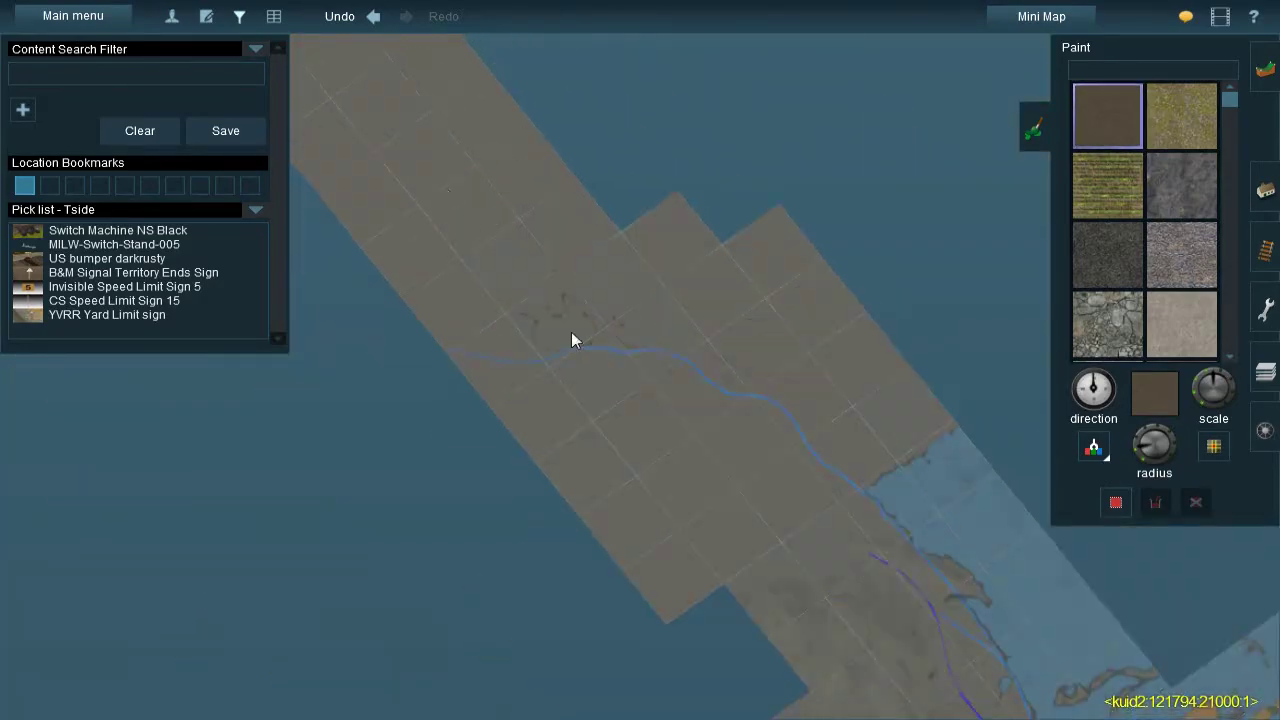
pyautogui.scroll(5, 585, 470)
pyautogui.scroll(-5, 757, 414)
pyautogui.scroll(-1, 750, 460)
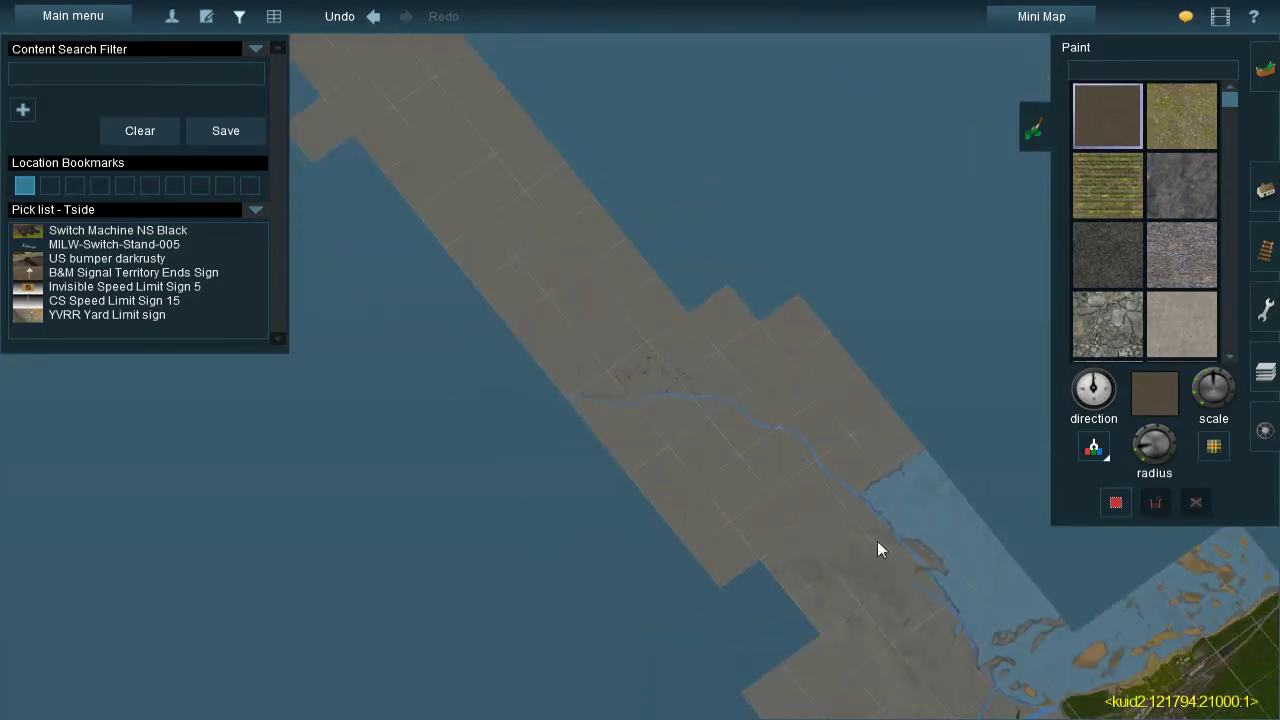
pyautogui.scroll(8, 683, 315)
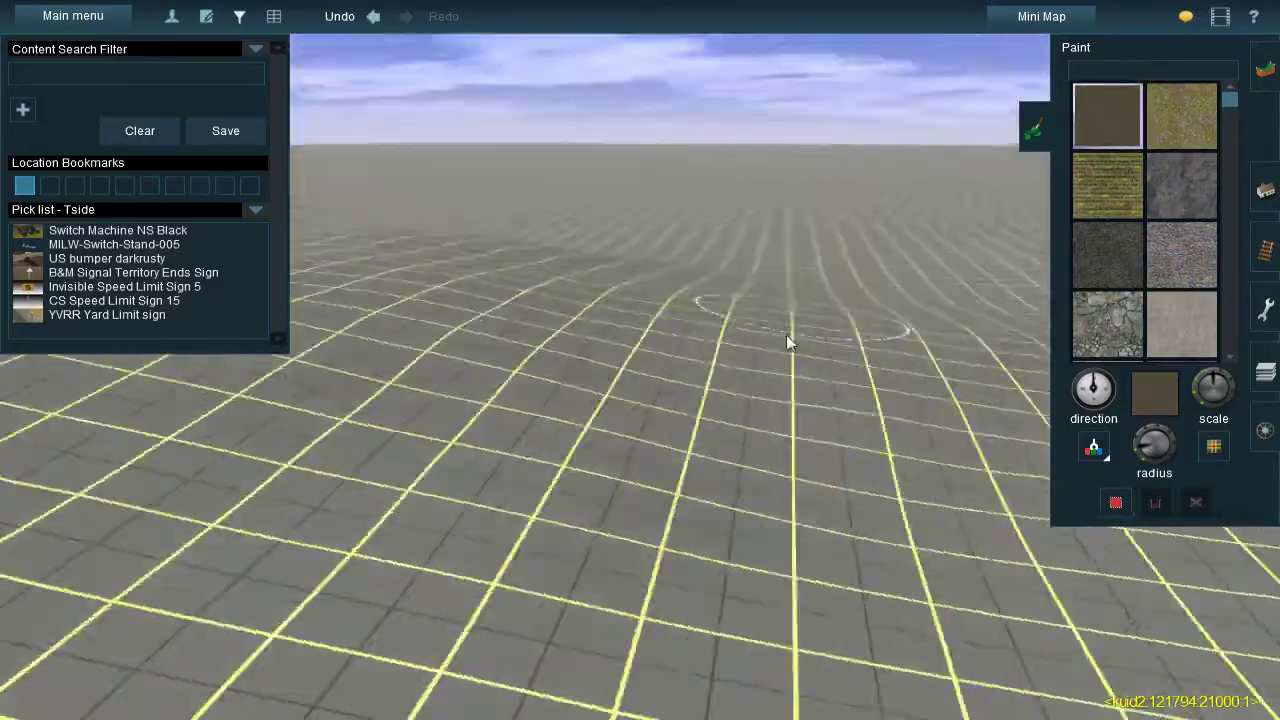
pyautogui.press('F1')
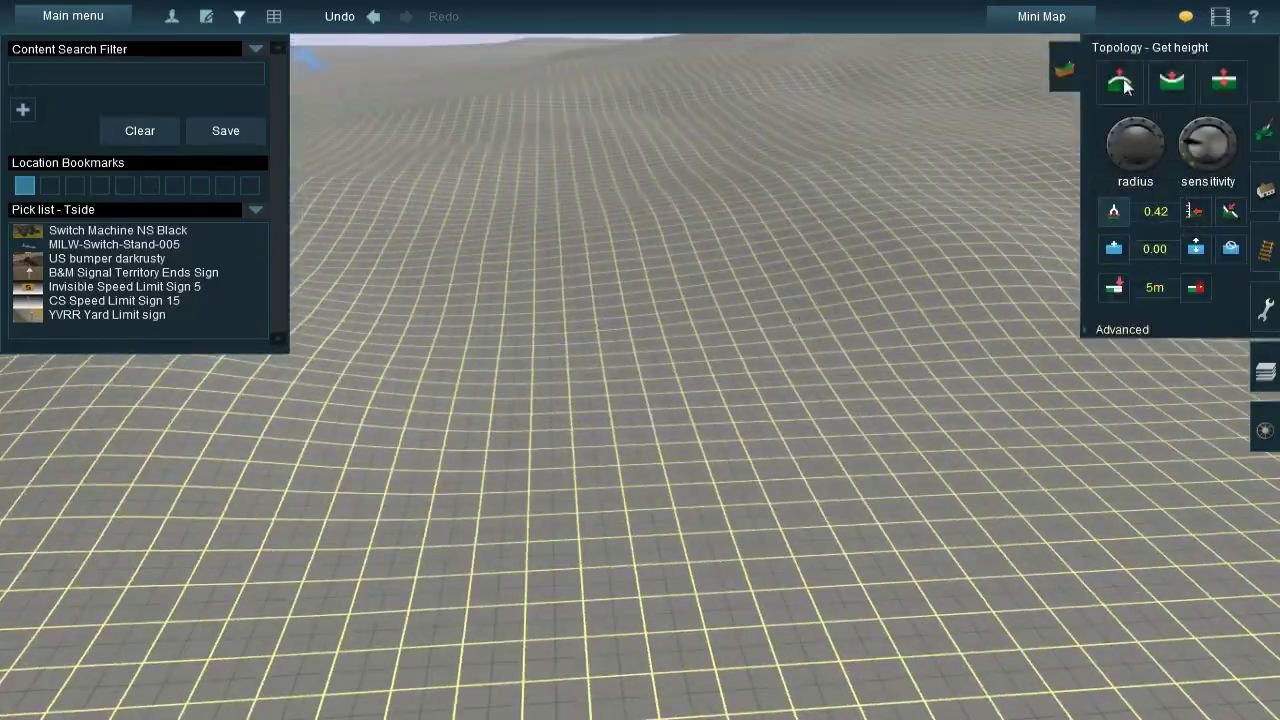
pyautogui.click(1121, 82)
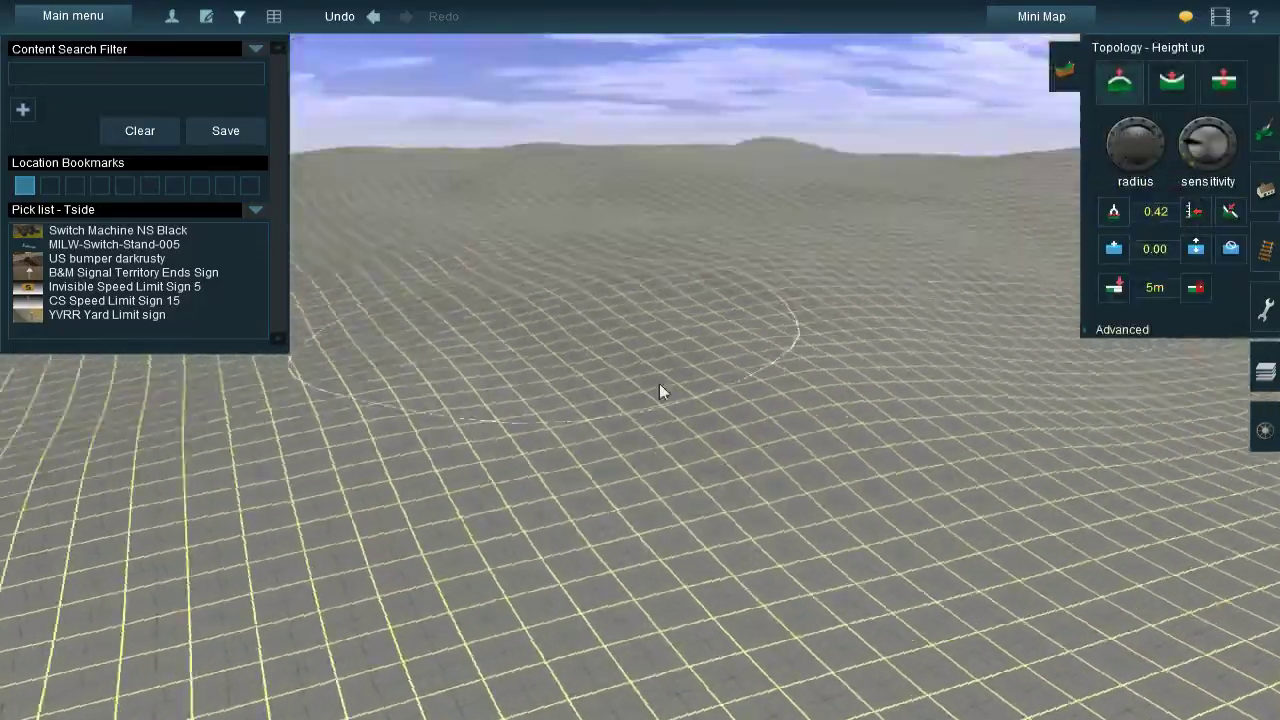
pyautogui.moveTo(694, 283)
pyautogui.mouseDown()
pyautogui.moveTo(571, 349)
pyautogui.moveTo(659, 397)
pyautogui.moveTo(766, 331)
pyautogui.moveTo(691, 343)
pyautogui.moveTo(583, 391)
pyautogui.moveTo(587, 332)
pyautogui.moveTo(500, 406)
pyautogui.moveTo(560, 331)
pyautogui.moveTo(634, 466)
pyautogui.moveTo(656, 390)
pyautogui.moveTo(700, 334)
pyautogui.moveTo(591, 371)
pyautogui.moveTo(951, 297)
pyautogui.moveTo(644, 359)
pyautogui.moveTo(936, 200)
pyautogui.moveTo(765, 388)
pyautogui.moveTo(896, 366)
pyautogui.moveTo(477, 325)
pyautogui.moveTo(697, 323)
pyautogui.moveTo(523, 331)
pyautogui.moveTo(837, 266)
pyautogui.moveTo(1265, 257)
pyautogui.moveTo(483, 274)
pyautogui.moveTo(631, 429)
pyautogui.moveTo(1169, 97)
pyautogui.moveTo(679, 213)
pyautogui.moveTo(420, 346)
pyautogui.moveTo(820, 157)
pyautogui.moveTo(900, 429)
pyautogui.moveTo(647, 228)
pyautogui.moveTo(900, 237)
pyautogui.moveTo(871, 263)
pyautogui.moveTo(546, 346)
pyautogui.moveTo(1199, 289)
pyautogui.mouseUp()
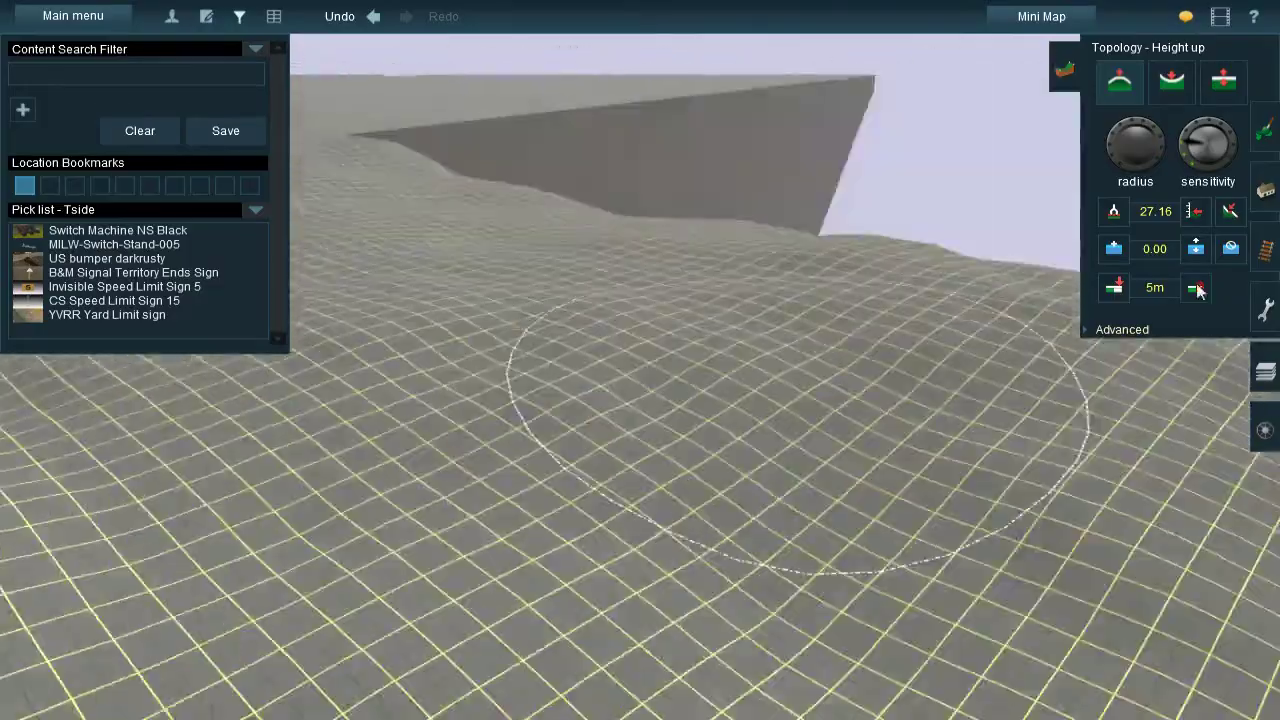
# Shape the ground along the steep map-edge cliff with the Plateau tool and raise rolling hills beside it with Height up
pyautogui.click(1199, 289)
pyautogui.moveTo(669, 277)
pyautogui.mouseDown()
pyautogui.moveTo(420, 368)
pyautogui.moveTo(772, 274)
pyautogui.mouseUp()
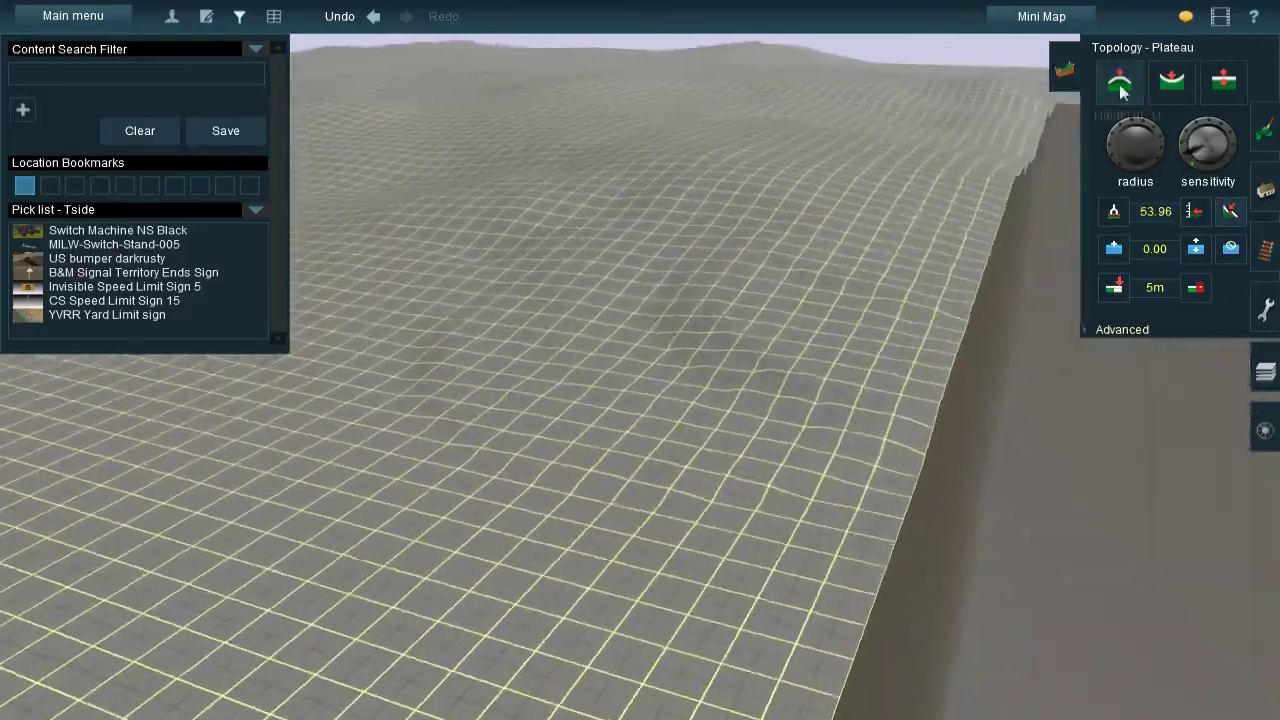
pyautogui.click(1120, 86)
pyautogui.moveTo(954, 227); pyautogui.dragTo(337, 343)
pyautogui.moveTo(837, 423); pyautogui.dragTo(801, 287)
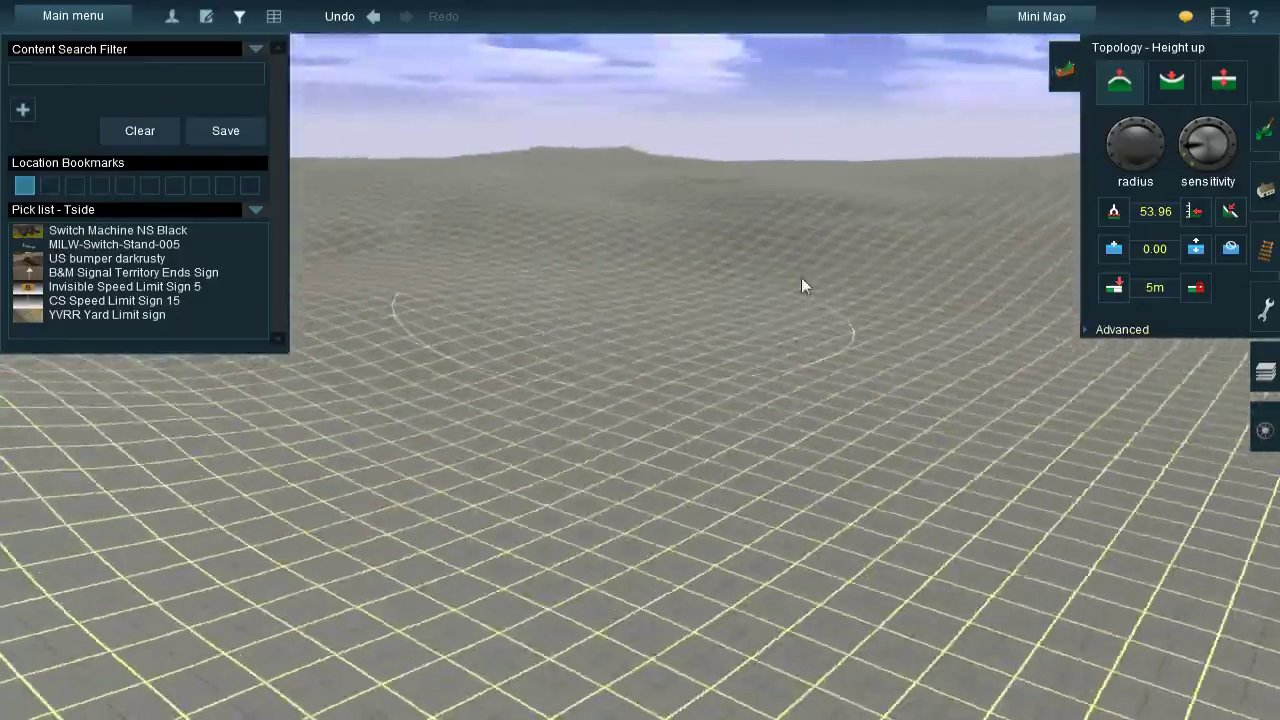
# Vary the neighbouring hills by alternating the Plateau and Height up tools across the open ground
pyautogui.click(1230, 211)
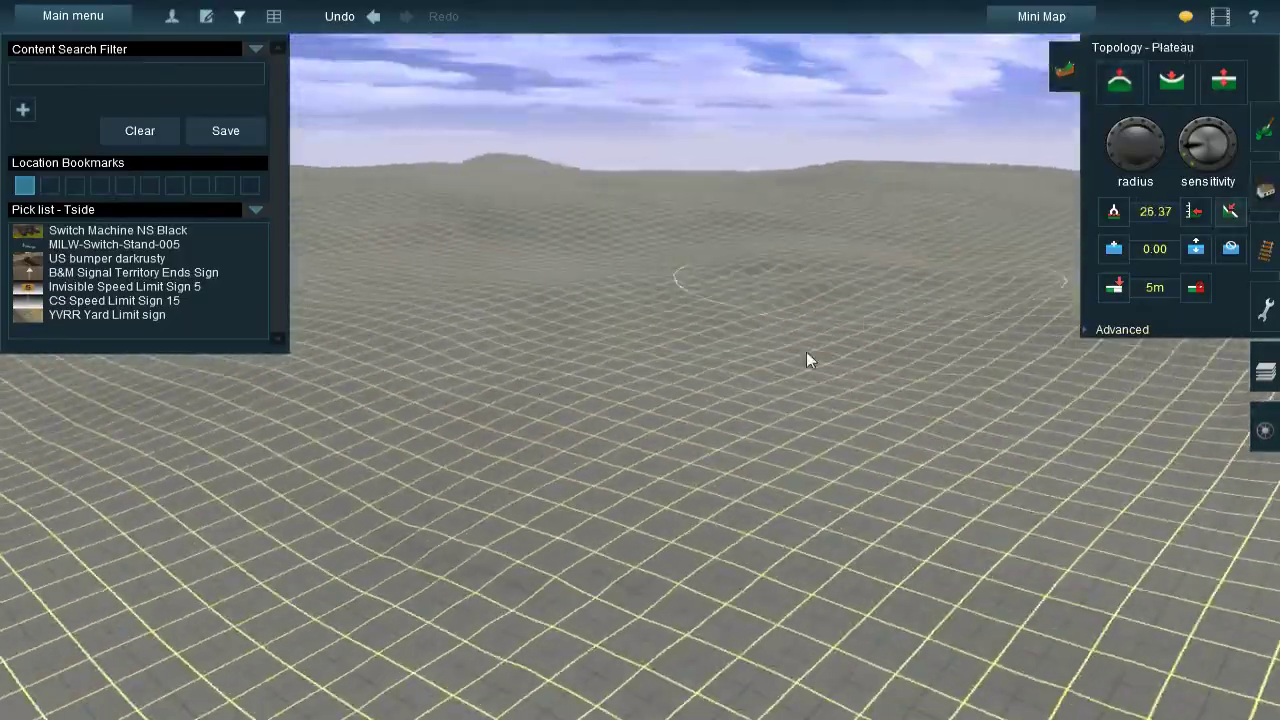
pyautogui.moveTo(806, 351)
pyautogui.mouseDown()
pyautogui.moveTo(777, 491)
pyautogui.moveTo(714, 471)
pyautogui.moveTo(806, 300)
pyautogui.moveTo(652, 354)
pyautogui.moveTo(549, 323)
pyautogui.moveTo(434, 437)
pyautogui.moveTo(924, 293)
pyautogui.moveTo(518, 451)
pyautogui.moveTo(632, 279)
pyautogui.moveTo(471, 383)
pyautogui.moveTo(585, 391)
pyautogui.moveTo(643, 277)
pyautogui.moveTo(503, 289)
pyautogui.moveTo(709, 214)
pyautogui.moveTo(644, 325)
pyautogui.moveTo(634, 506)
pyautogui.moveTo(609, 391)
pyautogui.moveTo(623, 371)
pyautogui.mouseUp()
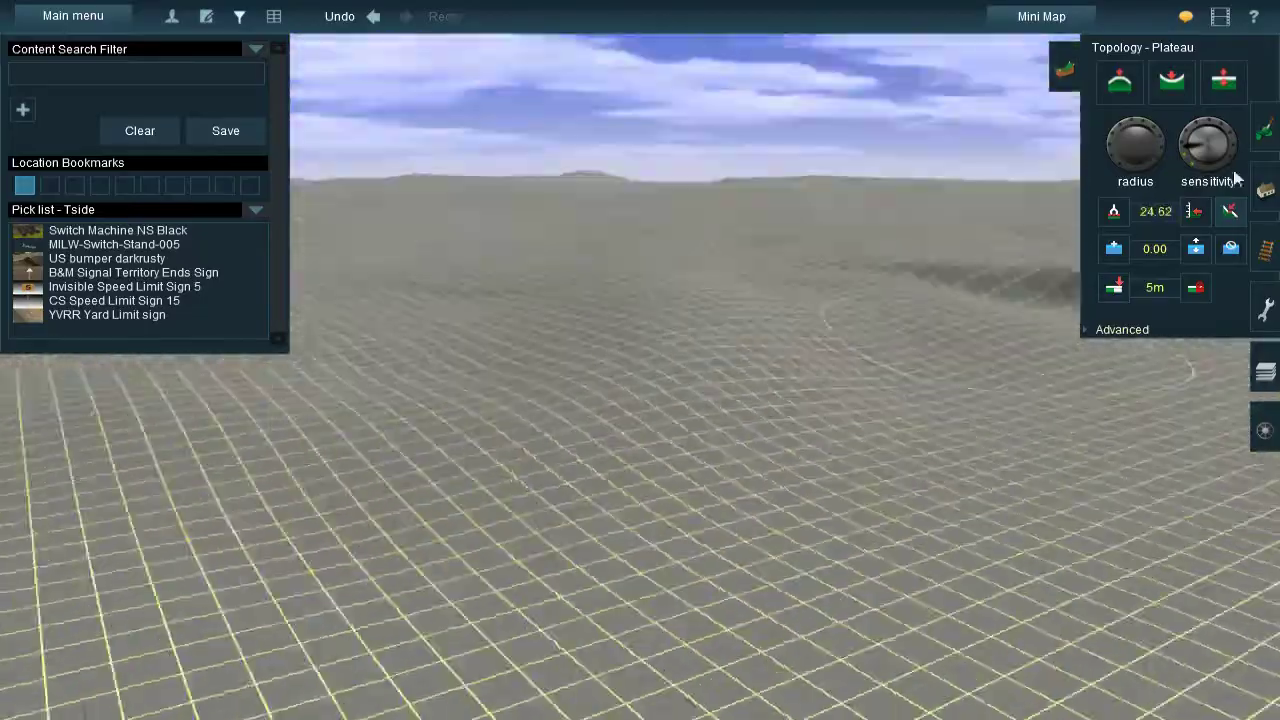
pyautogui.click(1119, 80)
pyautogui.moveTo(726, 351)
pyautogui.mouseDown()
pyautogui.moveTo(737, 246)
pyautogui.moveTo(774, 334)
pyautogui.mouseUp()
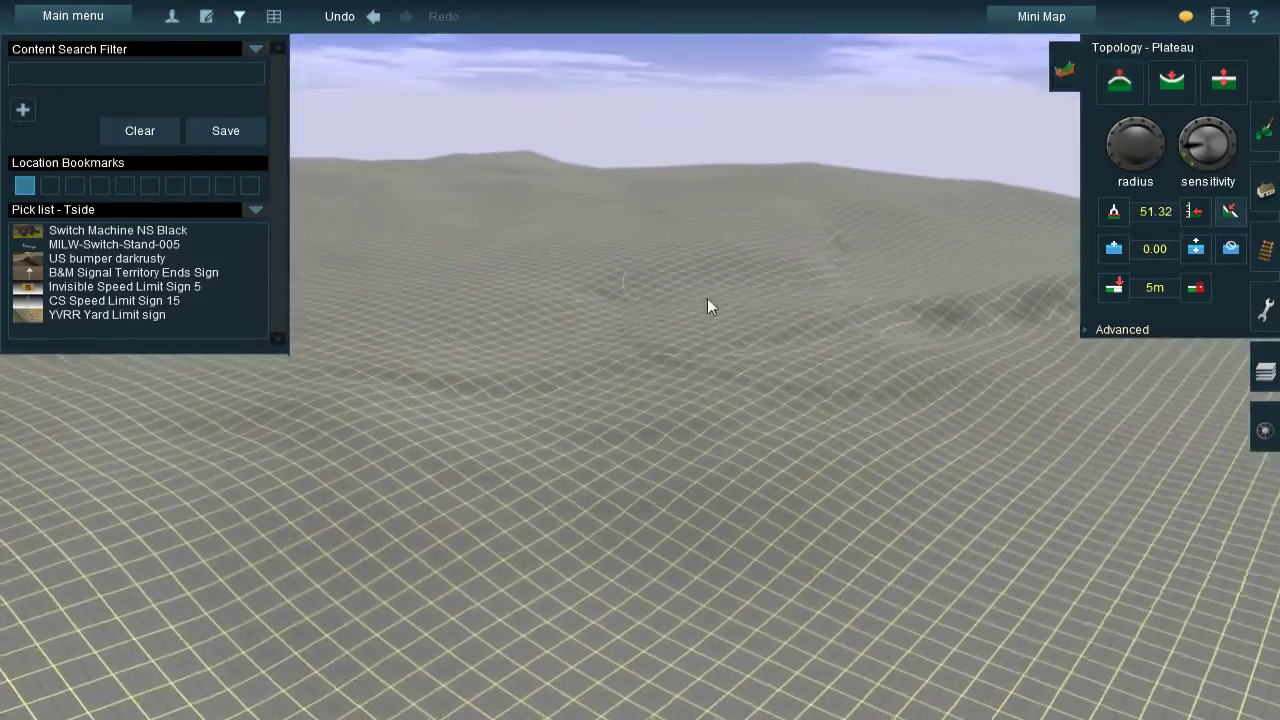
pyautogui.moveTo(707, 307)
pyautogui.mouseDown()
pyautogui.moveTo(483, 266)
pyautogui.moveTo(386, 451)
pyautogui.moveTo(520, 360)
pyautogui.moveTo(517, 272)
pyautogui.mouseUp()
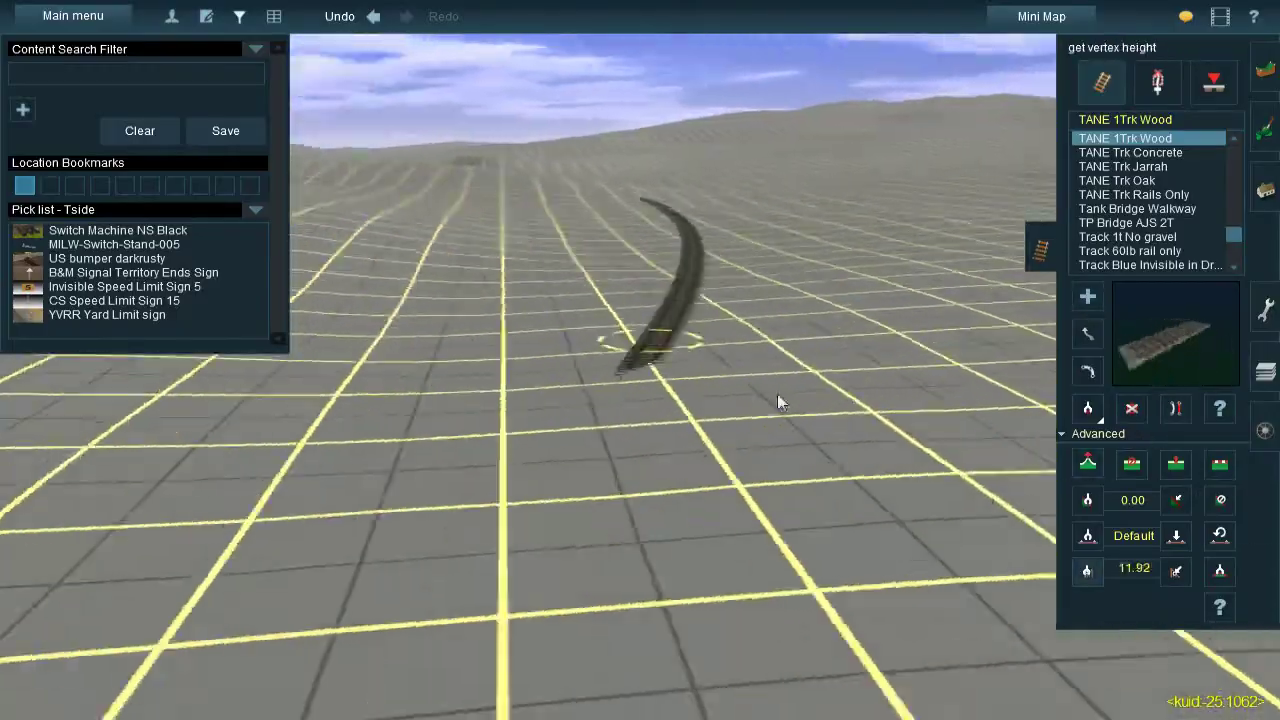
# Place YARN L4 DL3 -Si +Sh road segments on the terrain and adjust their spline height
pyautogui.moveTo(777, 394); pyautogui.dragTo(682, 293)
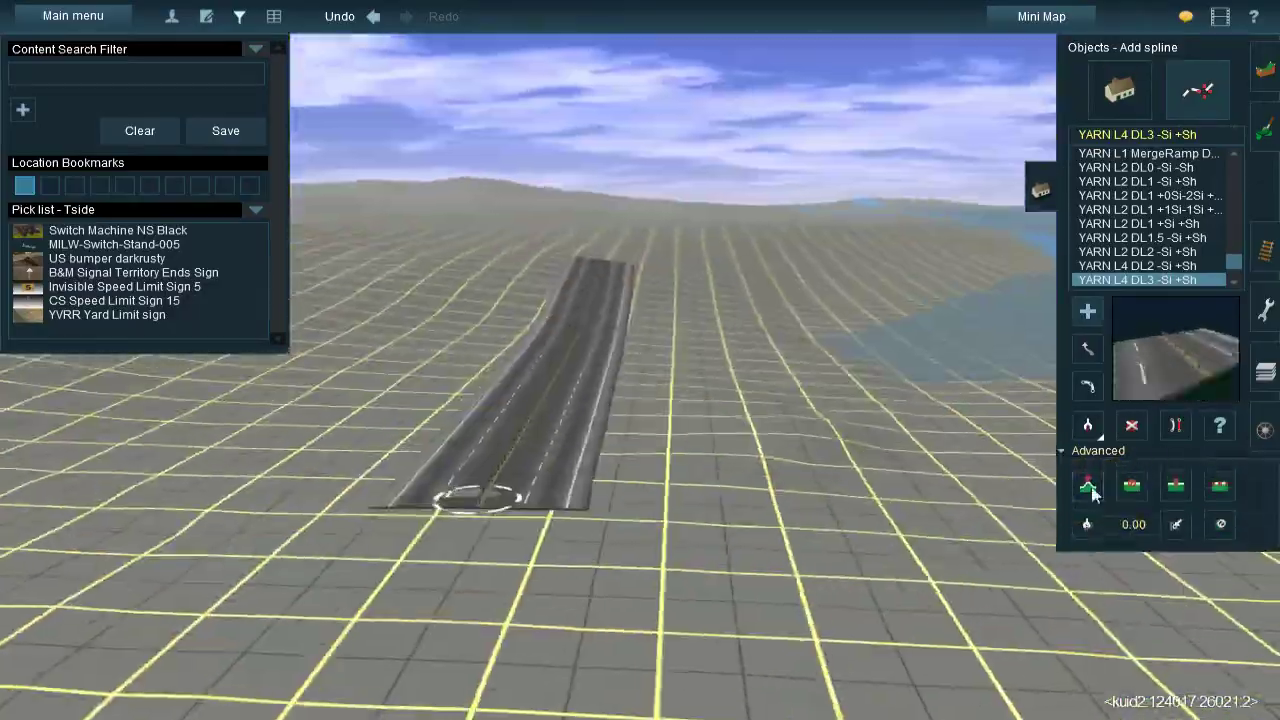
pyautogui.click(1088, 487)
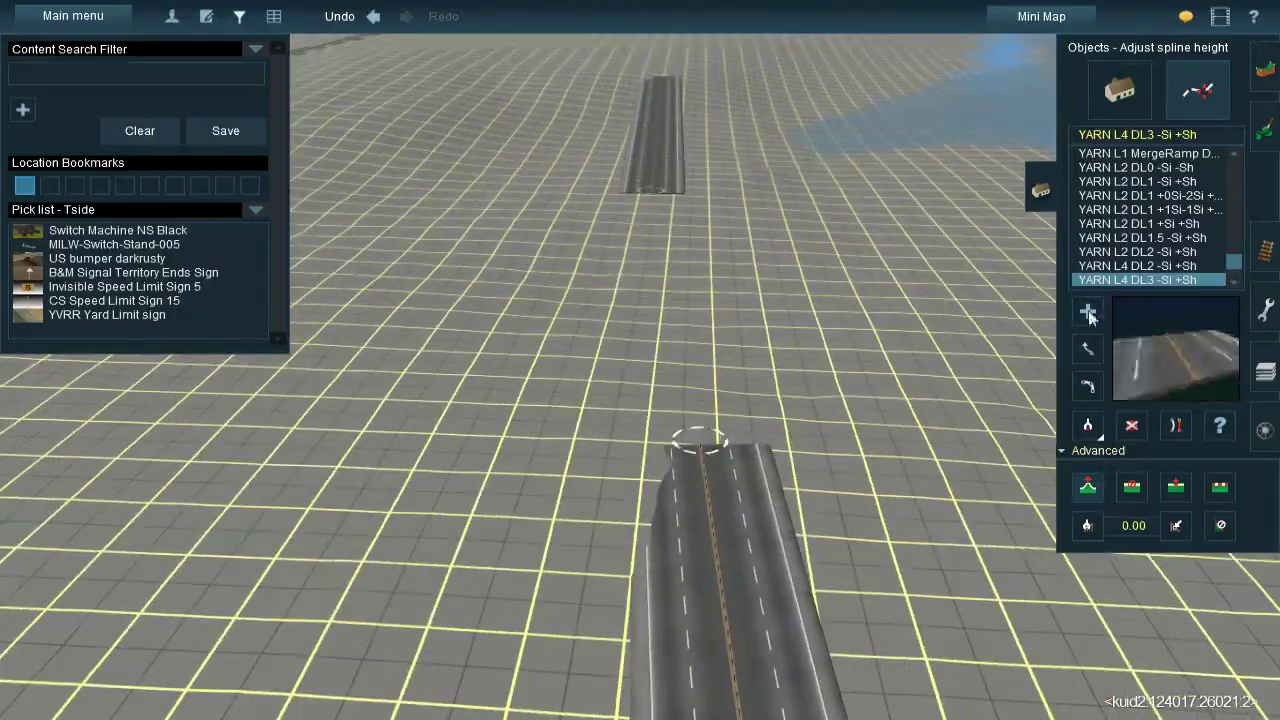
pyautogui.click(1088, 312)
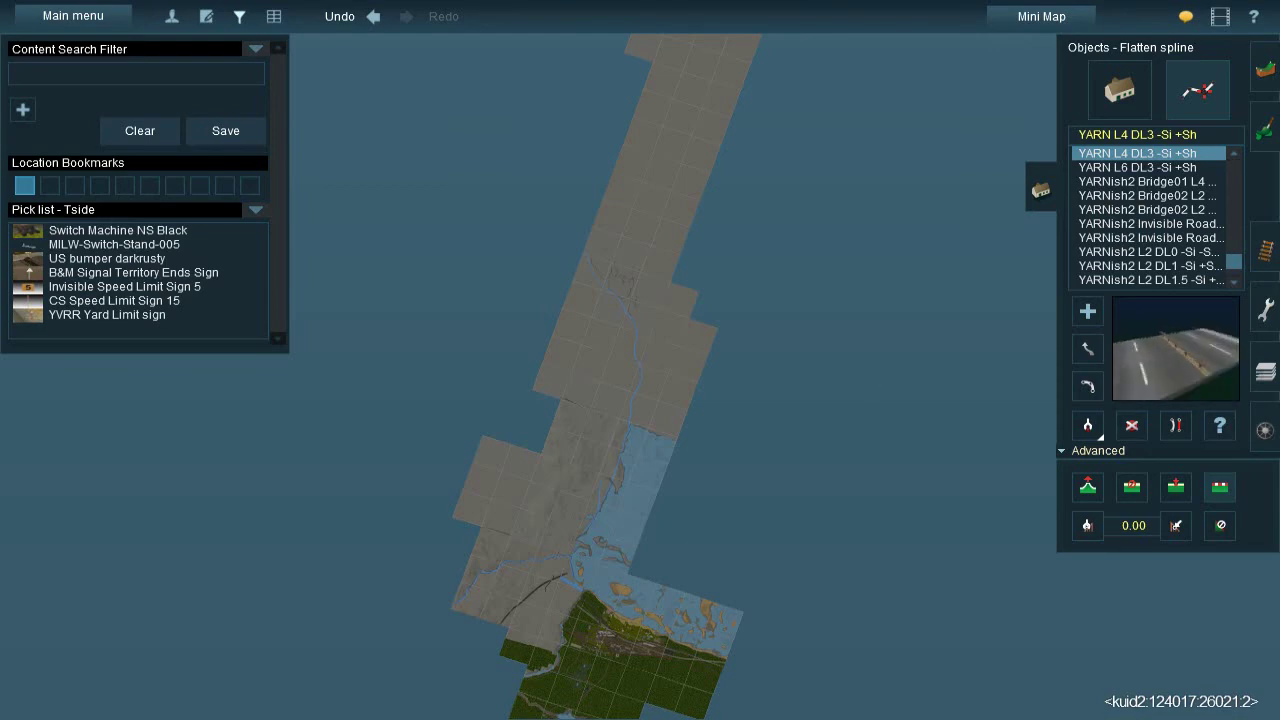
# Examine the route from above and up close, checking the railroad line, the new road and the terrain beyond the track's end
pyautogui.scroll(5, 602, 338)
pyautogui.scroll(-4, 602, 338)
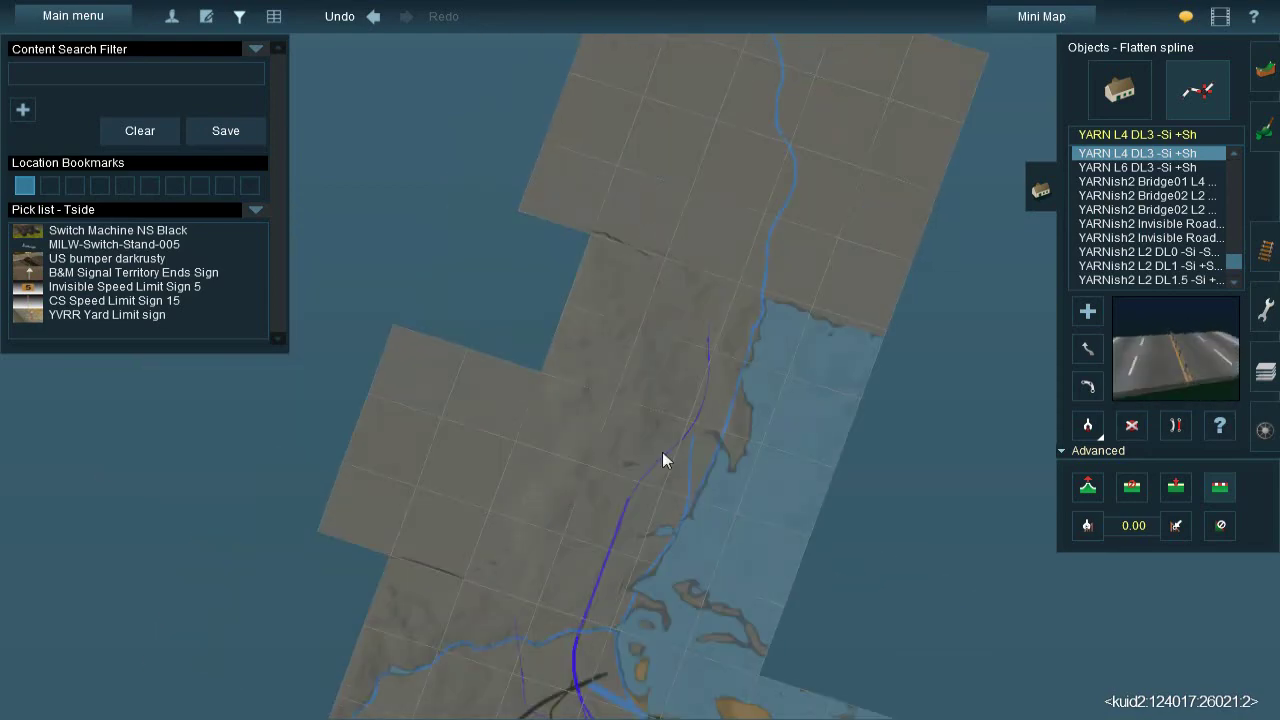
pyautogui.scroll(5, 643, 453)
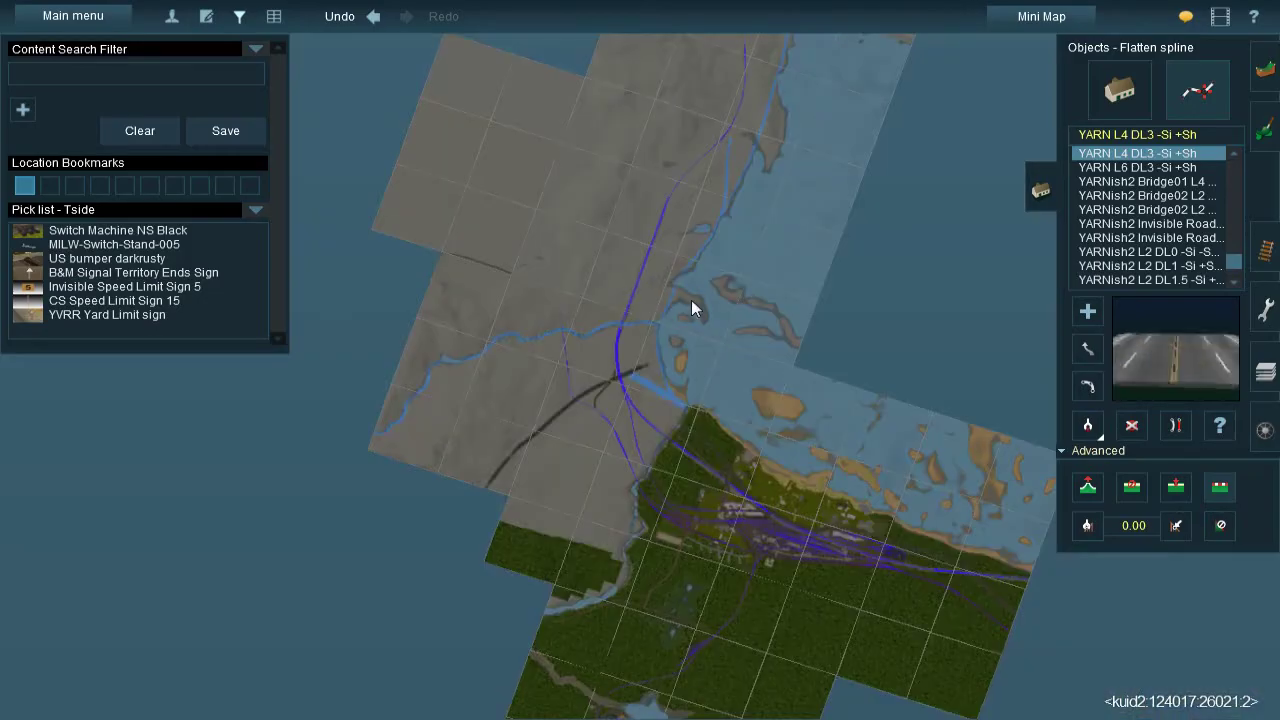
pyautogui.scroll(2, 565, 333)
pyautogui.scroll(3, 565, 333)
pyautogui.scroll(-6, 600, 400)
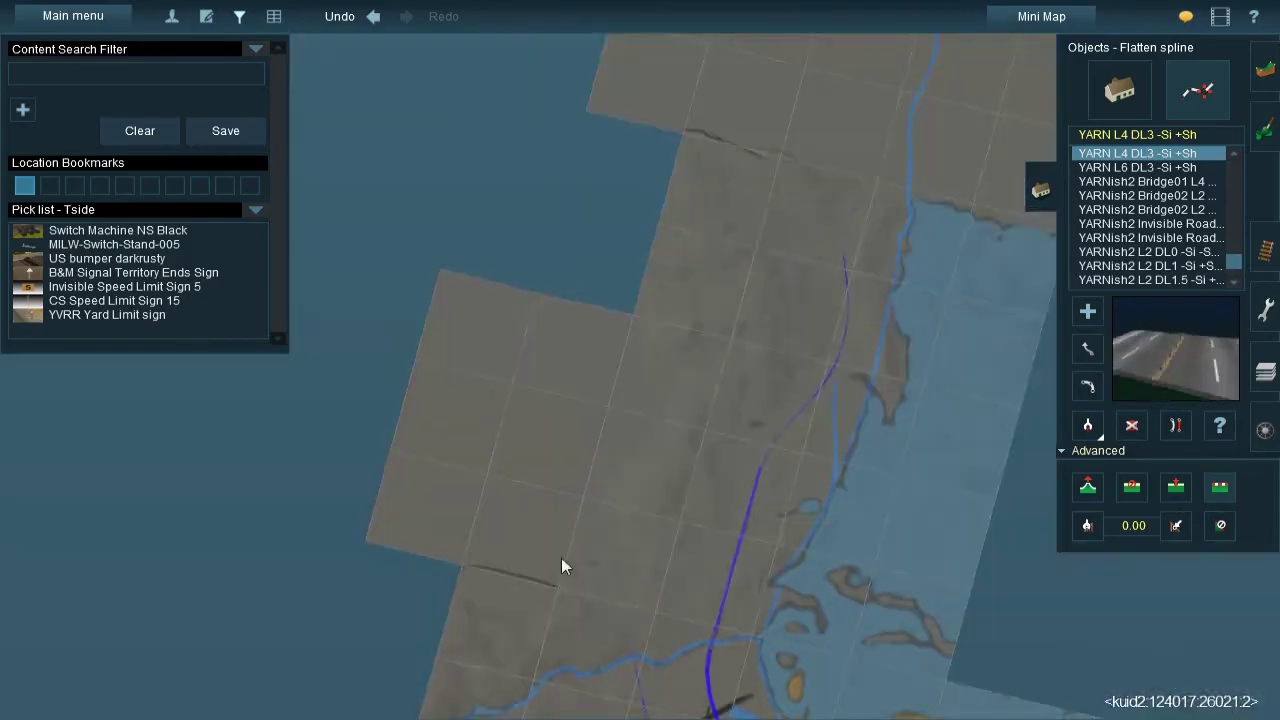
pyautogui.scroll(6, 712, 366)
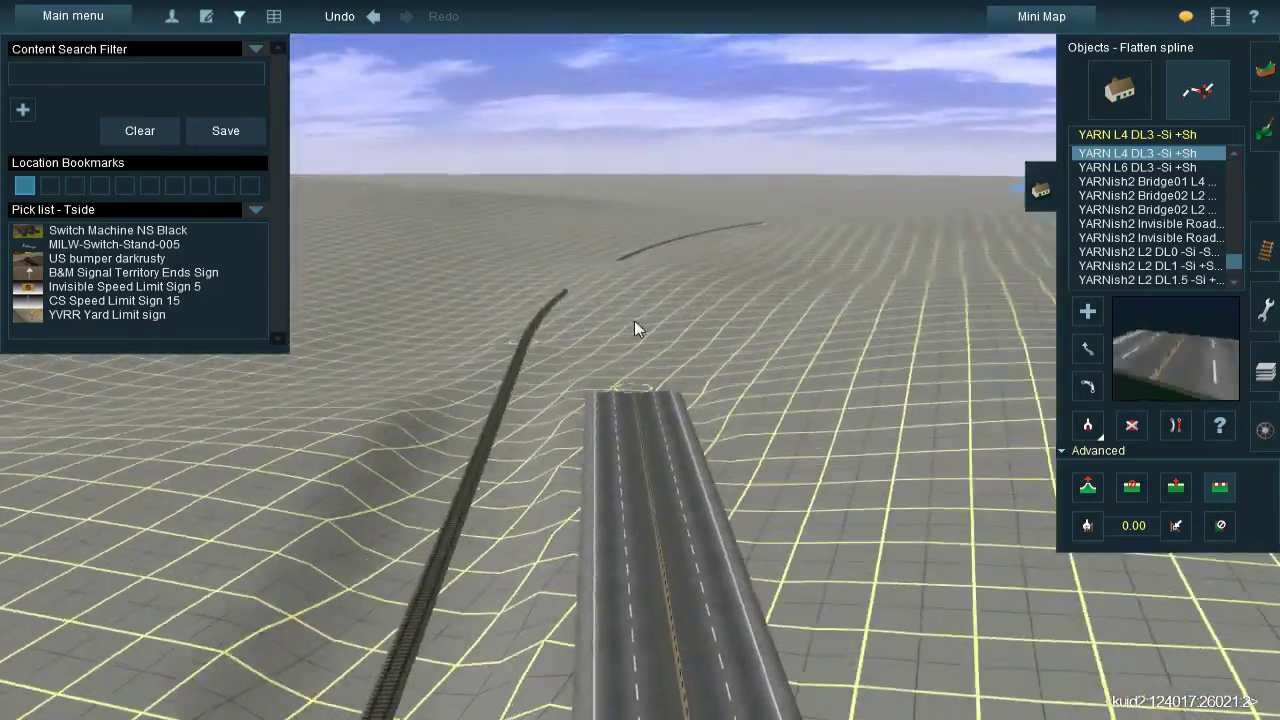
pyautogui.scroll(-6, 610, 355)
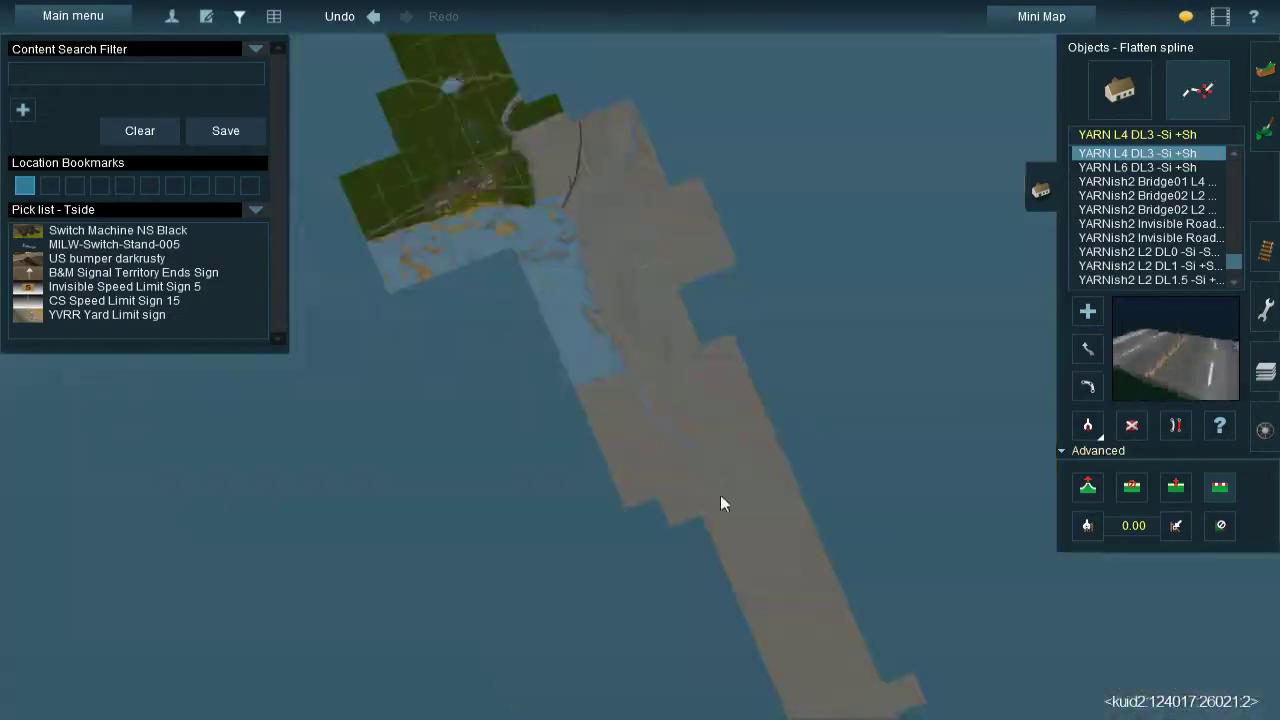
pyautogui.scroll(5, 600, 320)
pyautogui.scroll(6, 752, 341)
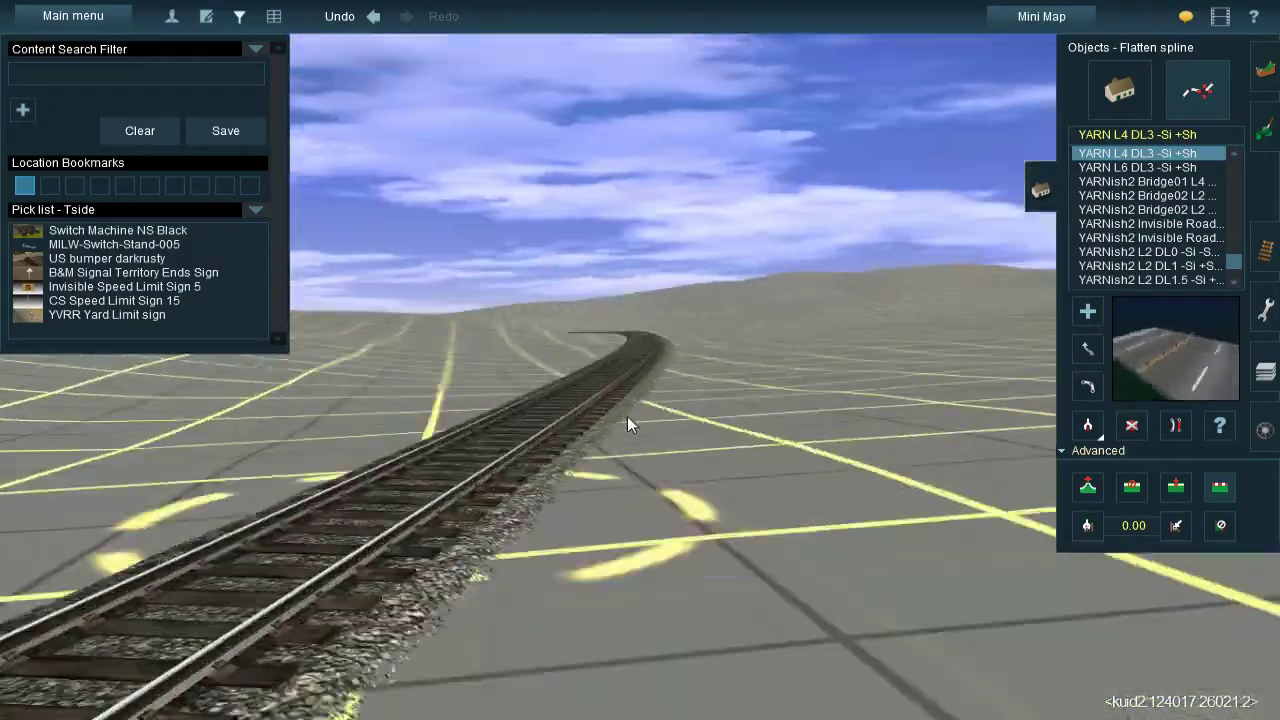
pyautogui.press('m')
pyautogui.click(161, 510)
pyautogui.press('m')
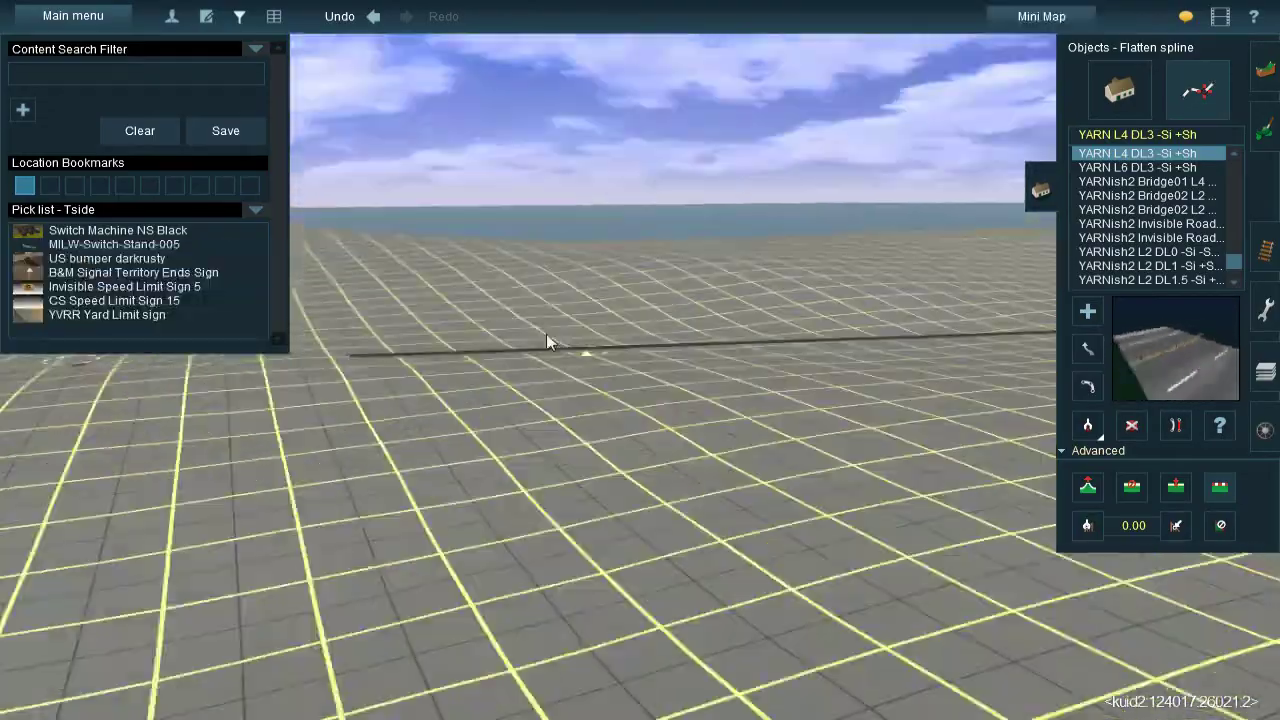
pyautogui.press('F1')
pyautogui.click(1119, 80)
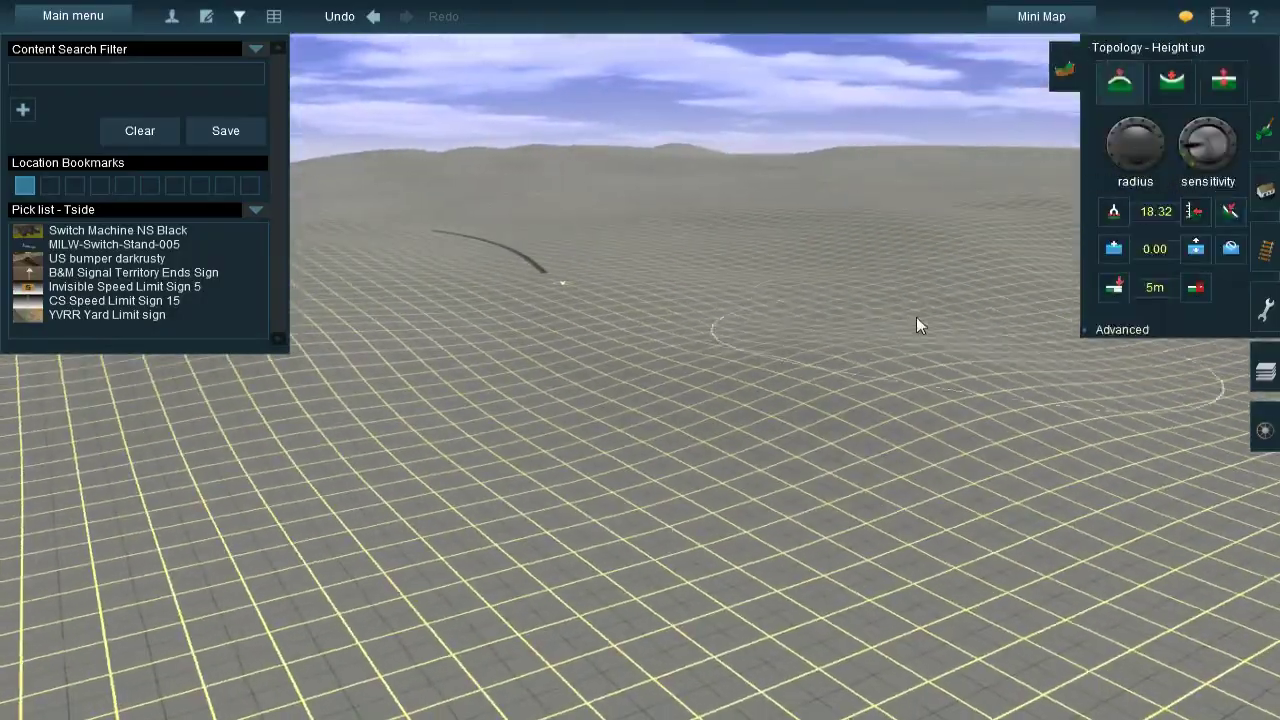
pyautogui.press('Left')
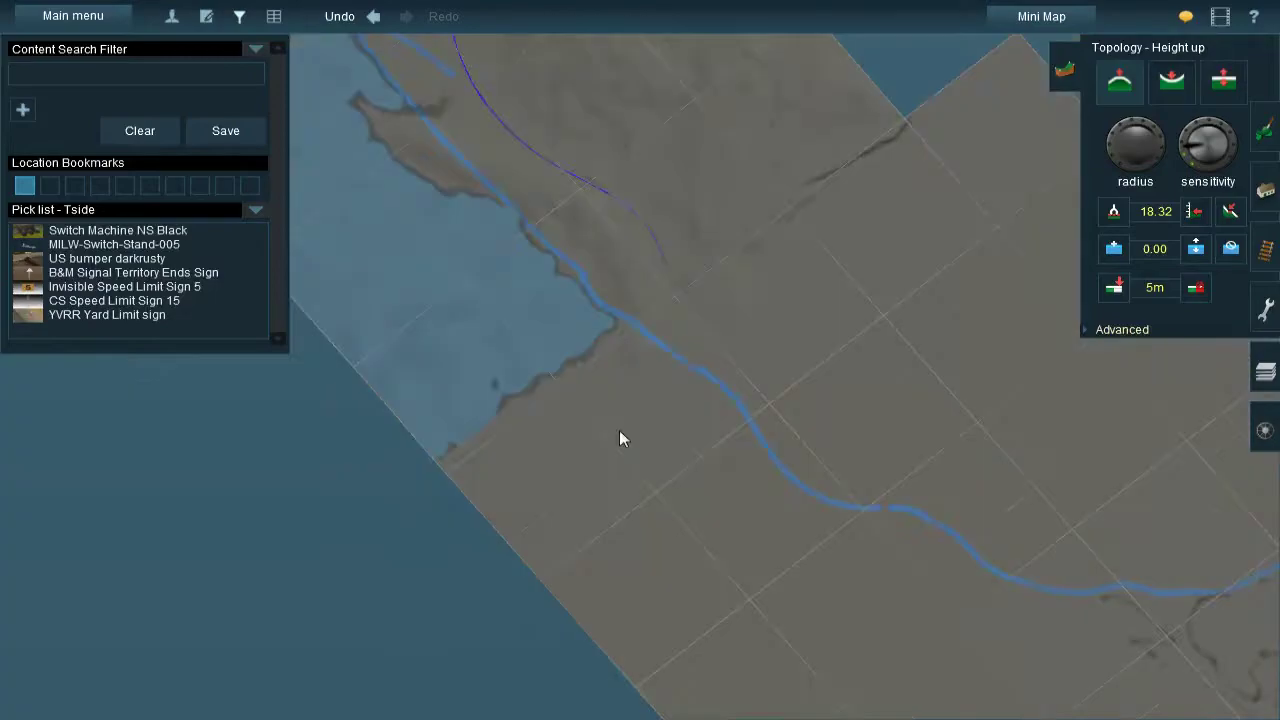
# Add a wide band of water along the river's course beyond the end of the existing lake
pyautogui.click(1114, 248)
pyautogui.moveTo(866, 266); pyautogui.dragTo(523, 457)
pyautogui.press('Left')
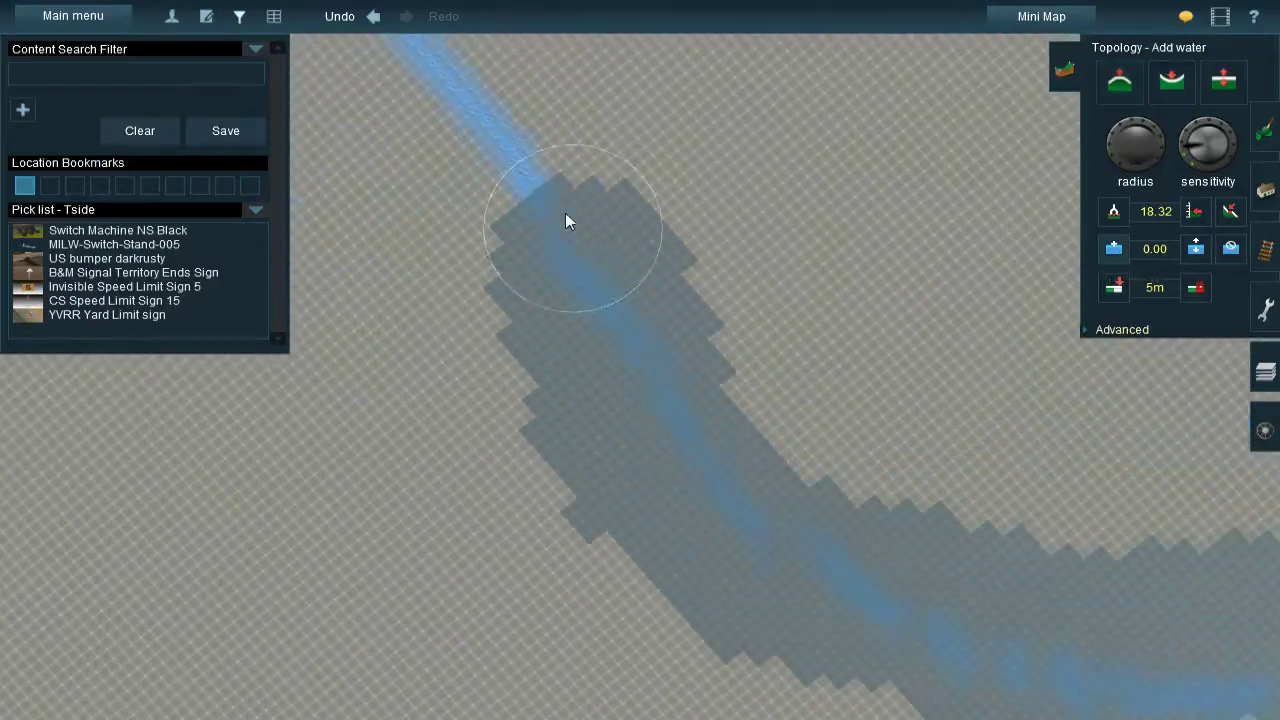
pyautogui.moveTo(565, 221)
pyautogui.mouseDown()
pyautogui.moveTo(606, 394)
pyautogui.moveTo(449, 489)
pyautogui.moveTo(823, 551)
pyautogui.moveTo(482, 268)
pyautogui.moveTo(706, 286)
pyautogui.moveTo(480, 226)
pyautogui.moveTo(514, 320)
pyautogui.moveTo(597, 328)
pyautogui.moveTo(857, 523)
pyautogui.moveTo(777, 194)
pyautogui.moveTo(517, 229)
pyautogui.moveTo(799, 428)
pyautogui.moveTo(488, 358)
pyautogui.moveTo(311, 390)
pyautogui.moveTo(731, 474)
pyautogui.moveTo(529, 329)
pyautogui.moveTo(646, 531)
pyautogui.moveTo(638, 186)
pyautogui.mouseUp()
pyautogui.press('shift')
pyautogui.moveTo(537, 355)
pyautogui.mouseDown()
pyautogui.moveTo(674, 331)
pyautogui.moveTo(514, 340)
pyautogui.moveTo(605, 310)
pyautogui.moveTo(640, 263)
pyautogui.moveTo(609, 294)
pyautogui.moveTo(651, 271)
pyautogui.moveTo(676, 306)
pyautogui.moveTo(548, 327)
pyautogui.mouseUp()
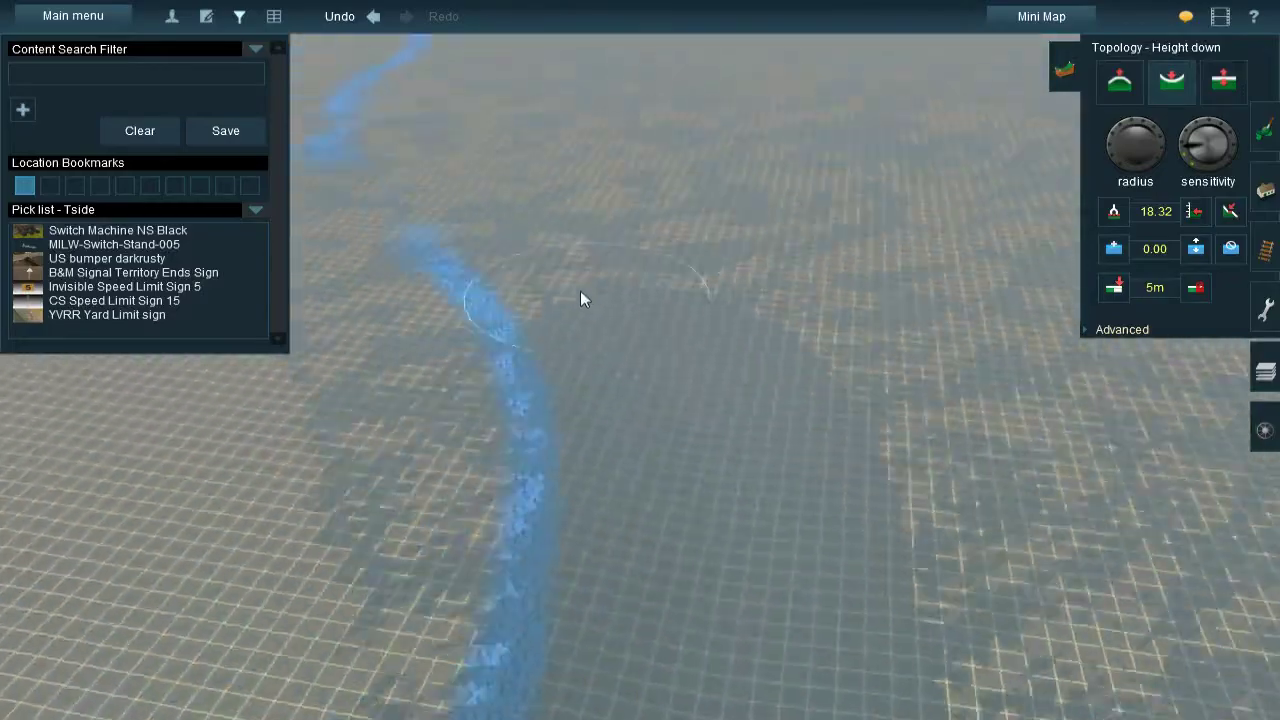
# Lower the ground beneath the added water with the Height down tool to extend the lake to the map edge
pyautogui.moveTo(580, 292)
pyautogui.mouseDown()
pyautogui.moveTo(611, 304)
pyautogui.moveTo(620, 280)
pyautogui.moveTo(668, 276)
pyautogui.moveTo(645, 265)
pyautogui.moveTo(768, 309)
pyautogui.moveTo(647, 264)
pyautogui.moveTo(556, 321)
pyautogui.moveTo(697, 271)
pyautogui.moveTo(520, 391)
pyautogui.moveTo(627, 284)
pyautogui.moveTo(668, 273)
pyautogui.moveTo(549, 306)
pyautogui.moveTo(551, 347)
pyautogui.moveTo(641, 252)
pyautogui.moveTo(609, 306)
pyautogui.moveTo(477, 403)
pyautogui.moveTo(766, 440)
pyautogui.moveTo(590, 305)
pyautogui.moveTo(509, 377)
pyautogui.moveTo(597, 471)
pyautogui.moveTo(551, 240)
pyautogui.mouseUp()
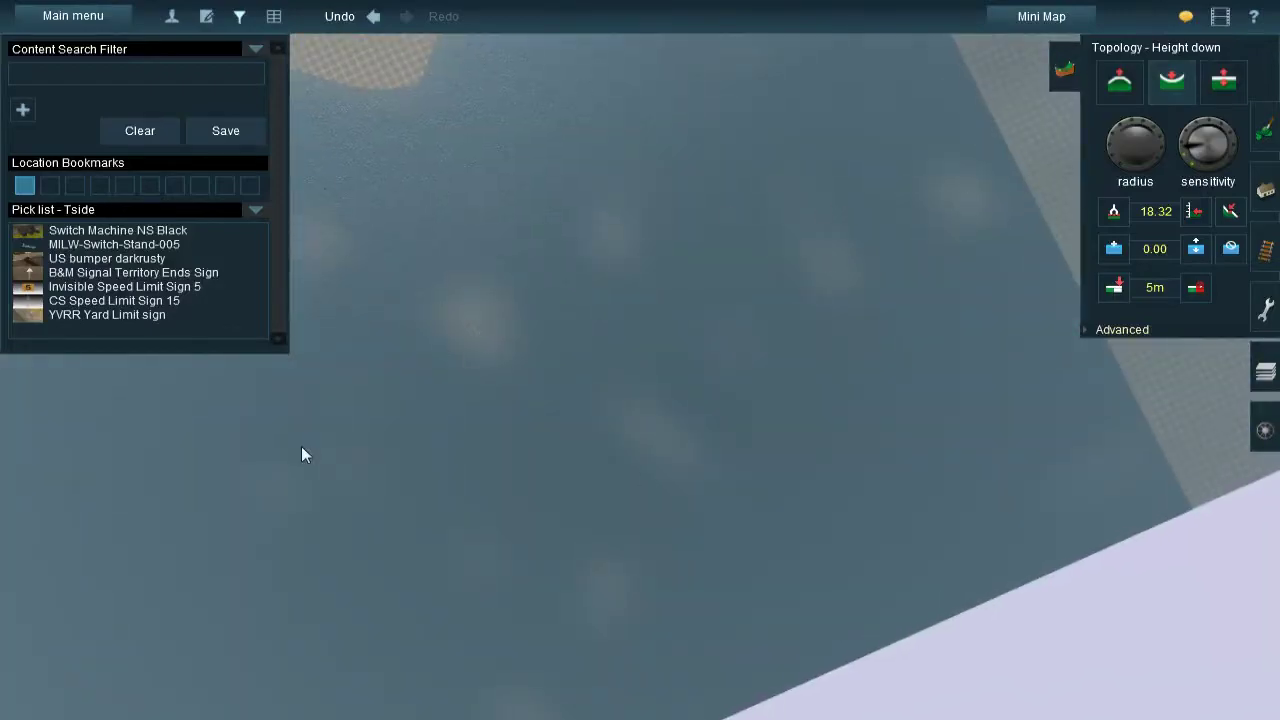
pyautogui.moveTo(305, 455)
pyautogui.mouseDown()
pyautogui.moveTo(723, 360)
pyautogui.moveTo(763, 677)
pyautogui.moveTo(720, 311)
pyautogui.moveTo(952, 138)
pyautogui.moveTo(637, 297)
pyautogui.moveTo(549, 277)
pyautogui.moveTo(877, 260)
pyautogui.moveTo(653, 341)
pyautogui.moveTo(737, 320)
pyautogui.mouseUp()
pyautogui.moveTo(1206, 428); pyautogui.dragTo(1260, 70)
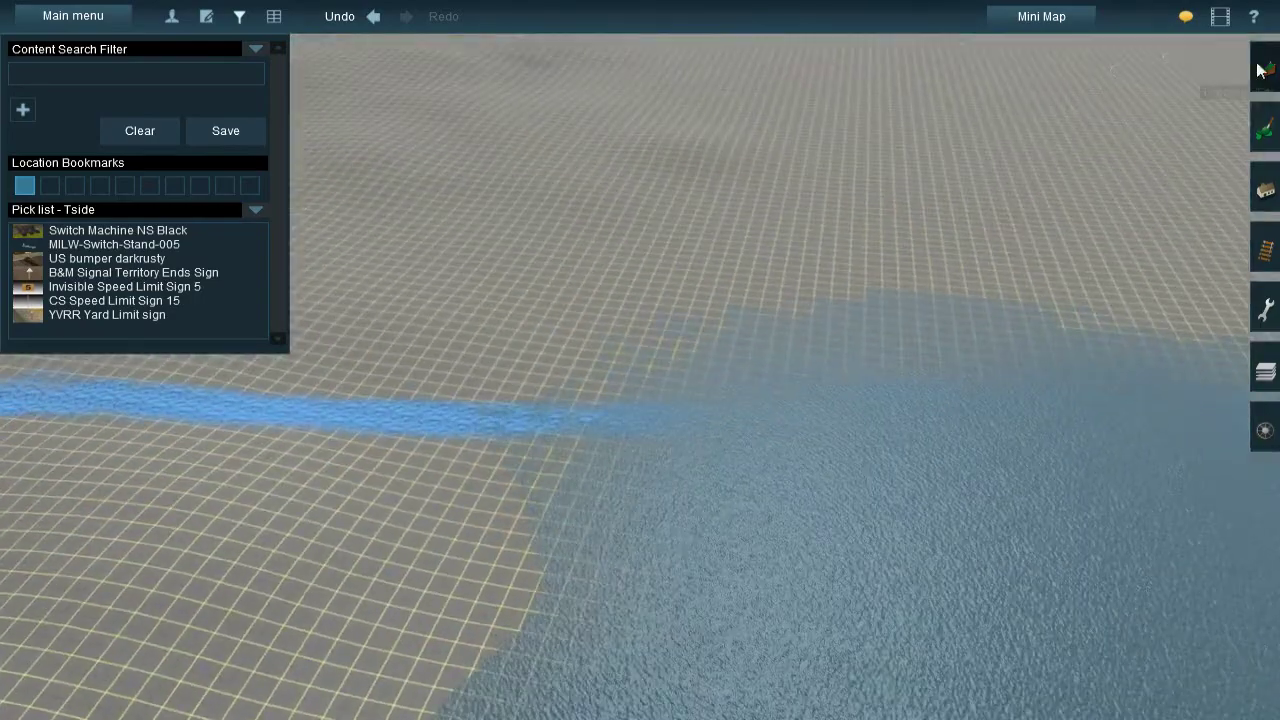
# Raise rolling hills with the Height up tool across the flat land around the extended lake and river
pyautogui.click(1262, 70)
pyautogui.moveTo(993, 286)
pyautogui.mouseDown()
pyautogui.moveTo(800, 173)
pyautogui.moveTo(651, 314)
pyautogui.moveTo(283, 471)
pyautogui.moveTo(629, 191)
pyautogui.moveTo(334, 494)
pyautogui.moveTo(631, 376)
pyautogui.moveTo(677, 314)
pyautogui.moveTo(720, 491)
pyautogui.moveTo(691, 354)
pyautogui.moveTo(562, 343)
pyautogui.moveTo(733, 370)
pyautogui.moveTo(848, 425)
pyautogui.moveTo(689, 354)
pyautogui.moveTo(643, 354)
pyautogui.moveTo(703, 351)
pyautogui.moveTo(746, 143)
pyautogui.moveTo(840, 221)
pyautogui.moveTo(717, 343)
pyautogui.moveTo(537, 263)
pyautogui.moveTo(443, 250)
pyautogui.moveTo(674, 309)
pyautogui.moveTo(614, 443)
pyautogui.moveTo(620, 320)
pyautogui.moveTo(689, 208)
pyautogui.moveTo(1083, 394)
pyautogui.moveTo(520, 400)
pyautogui.moveTo(597, 306)
pyautogui.moveTo(400, 308)
pyautogui.moveTo(734, 312)
pyautogui.moveTo(674, 407)
pyautogui.moveTo(720, 344)
pyautogui.moveTo(649, 405)
pyautogui.moveTo(634, 294)
pyautogui.moveTo(766, 291)
pyautogui.moveTo(757, 266)
pyautogui.moveTo(649, 305)
pyautogui.moveTo(706, 314)
pyautogui.moveTo(640, 380)
pyautogui.moveTo(586, 357)
pyautogui.moveTo(667, 437)
pyautogui.moveTo(623, 403)
pyautogui.moveTo(669, 431)
pyautogui.moveTo(631, 406)
pyautogui.moveTo(643, 318)
pyautogui.moveTo(674, 323)
pyautogui.moveTo(569, 360)
pyautogui.moveTo(649, 466)
pyautogui.moveTo(633, 310)
pyautogui.moveTo(697, 423)
pyautogui.moveTo(654, 294)
pyautogui.moveTo(686, 429)
pyautogui.moveTo(815, 527)
pyautogui.moveTo(420, 294)
pyautogui.moveTo(577, 260)
pyautogui.moveTo(734, 417)
pyautogui.moveTo(920, 362)
pyautogui.moveTo(706, 263)
pyautogui.moveTo(806, 363)
pyautogui.moveTo(506, 471)
pyautogui.moveTo(1009, 205)
pyautogui.moveTo(711, 374)
pyautogui.moveTo(674, 517)
pyautogui.moveTo(771, 494)
pyautogui.moveTo(754, 390)
pyautogui.moveTo(838, 294)
pyautogui.moveTo(420, 355)
pyautogui.moveTo(648, 313)
pyautogui.moveTo(971, 466)
pyautogui.moveTo(614, 274)
pyautogui.moveTo(689, 451)
pyautogui.moveTo(477, 370)
pyautogui.moveTo(586, 391)
pyautogui.moveTo(583, 437)
pyautogui.moveTo(360, 574)
pyautogui.moveTo(534, 337)
pyautogui.moveTo(723, 349)
pyautogui.moveTo(537, 417)
pyautogui.moveTo(723, 357)
pyautogui.moveTo(631, 460)
pyautogui.moveTo(886, 263)
pyautogui.moveTo(646, 491)
pyautogui.moveTo(643, 363)
pyautogui.moveTo(675, 277)
pyautogui.moveTo(866, 257)
pyautogui.moveTo(360, 380)
pyautogui.moveTo(629, 383)
pyautogui.moveTo(660, 401)
pyautogui.moveTo(509, 317)
pyautogui.moveTo(677, 303)
pyautogui.moveTo(531, 314)
pyautogui.moveTo(616, 316)
pyautogui.moveTo(517, 331)
pyautogui.moveTo(563, 466)
pyautogui.moveTo(491, 334)
pyautogui.moveTo(612, 344)
pyautogui.moveTo(640, 411)
pyautogui.moveTo(549, 263)
pyautogui.moveTo(986, 420)
pyautogui.moveTo(951, 360)
pyautogui.moveTo(557, 472)
pyautogui.moveTo(611, 343)
pyautogui.moveTo(657, 345)
pyautogui.moveTo(660, 367)
pyautogui.moveTo(714, 283)
pyautogui.moveTo(846, 314)
pyautogui.moveTo(691, 300)
pyautogui.moveTo(773, 357)
pyautogui.moveTo(525, 376)
pyautogui.moveTo(639, 380)
pyautogui.moveTo(835, 323)
pyautogui.moveTo(755, 486)
pyautogui.moveTo(966, 413)
pyautogui.moveTo(648, 309)
pyautogui.moveTo(594, 364)
pyautogui.moveTo(335, 358)
pyautogui.moveTo(603, 371)
pyautogui.moveTo(626, 317)
pyautogui.moveTo(705, 393)
pyautogui.moveTo(560, 334)
pyautogui.moveTo(731, 374)
pyautogui.moveTo(697, 331)
pyautogui.moveTo(549, 388)
pyautogui.moveTo(720, 260)
pyautogui.moveTo(567, 390)
pyautogui.mouseUp()
pyautogui.press('shift')
pyautogui.press('u')
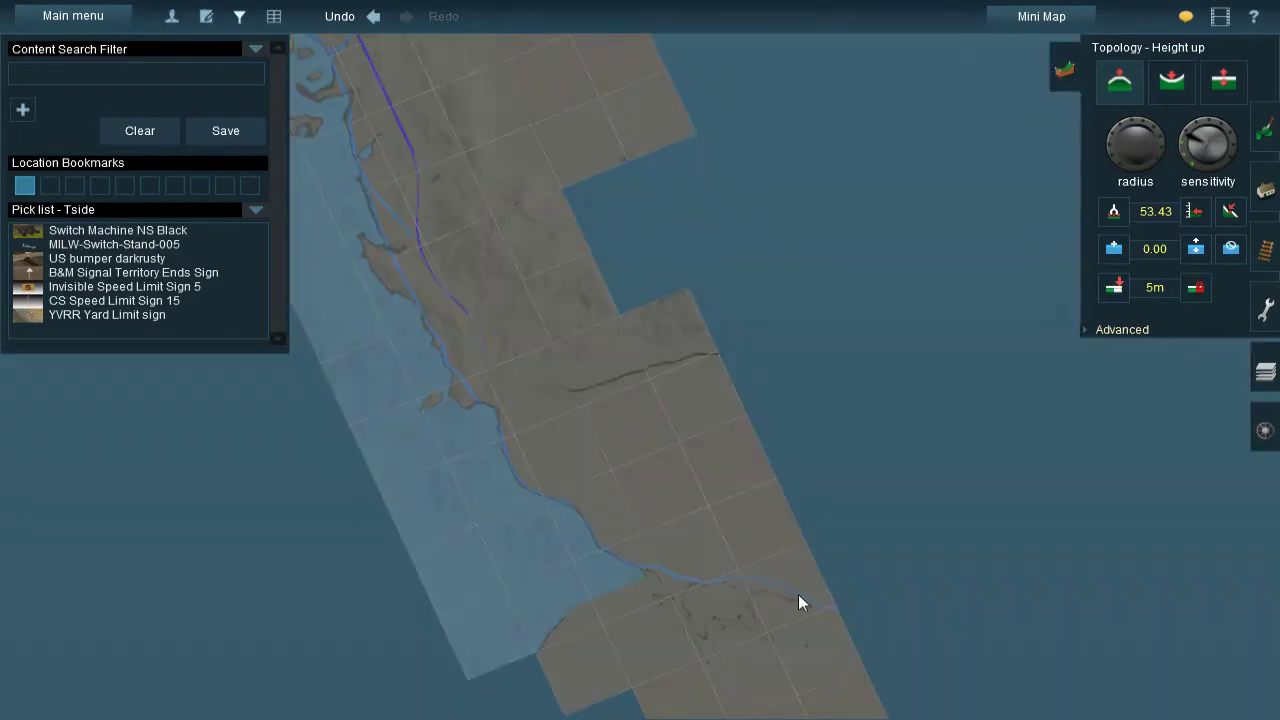
pyautogui.moveTo(798, 602)
pyautogui.mouseDown()
pyautogui.moveTo(586, 374)
pyautogui.moveTo(877, 211)
pyautogui.moveTo(749, 246)
pyautogui.moveTo(686, 343)
pyautogui.moveTo(614, 249)
pyautogui.moveTo(653, 301)
pyautogui.moveTo(1002, 200)
pyautogui.moveTo(490, 298)
pyautogui.moveTo(609, 306)
pyautogui.moveTo(614, 457)
pyautogui.moveTo(740, 314)
pyautogui.moveTo(614, 326)
pyautogui.moveTo(640, 343)
pyautogui.moveTo(641, 305)
pyautogui.moveTo(586, 320)
pyautogui.moveTo(654, 297)
pyautogui.moveTo(649, 280)
pyautogui.moveTo(619, 325)
pyautogui.moveTo(646, 306)
pyautogui.moveTo(660, 314)
pyautogui.moveTo(645, 286)
pyautogui.moveTo(615, 289)
pyautogui.moveTo(586, 315)
pyautogui.moveTo(651, 286)
pyautogui.moveTo(620, 303)
pyautogui.moveTo(651, 306)
pyautogui.moveTo(640, 294)
pyautogui.moveTo(591, 311)
pyautogui.moveTo(643, 294)
pyautogui.moveTo(528, 374)
pyautogui.moveTo(597, 306)
pyautogui.moveTo(641, 290)
pyautogui.moveTo(551, 352)
pyautogui.moveTo(591, 296)
pyautogui.moveTo(634, 277)
pyautogui.moveTo(503, 340)
pyautogui.moveTo(629, 280)
pyautogui.moveTo(569, 400)
pyautogui.moveTo(569, 303)
pyautogui.moveTo(623, 380)
pyautogui.moveTo(574, 323)
pyautogui.moveTo(540, 329)
pyautogui.moveTo(554, 386)
pyautogui.moveTo(677, 264)
pyautogui.moveTo(666, 303)
pyautogui.moveTo(751, 503)
pyautogui.moveTo(934, 226)
pyautogui.moveTo(580, 312)
pyautogui.moveTo(569, 294)
pyautogui.moveTo(788, 297)
pyautogui.moveTo(723, 343)
pyautogui.moveTo(749, 423)
pyautogui.moveTo(869, 420)
pyautogui.moveTo(631, 295)
pyautogui.moveTo(952, 500)
pyautogui.moveTo(630, 432)
pyautogui.moveTo(587, 248)
pyautogui.moveTo(691, 349)
pyautogui.moveTo(666, 343)
pyautogui.moveTo(960, 351)
pyautogui.moveTo(866, 346)
pyautogui.moveTo(507, 597)
pyautogui.moveTo(691, 266)
pyautogui.moveTo(623, 306)
pyautogui.moveTo(920, 374)
pyautogui.moveTo(506, 386)
pyautogui.moveTo(631, 349)
pyautogui.moveTo(583, 414)
pyautogui.moveTo(471, 451)
pyautogui.moveTo(565, 373)
pyautogui.moveTo(860, 332)
pyautogui.moveTo(643, 289)
pyautogui.moveTo(899, 287)
pyautogui.moveTo(746, 269)
pyautogui.moveTo(737, 389)
pyautogui.moveTo(677, 443)
pyautogui.moveTo(575, 310)
pyautogui.moveTo(771, 391)
pyautogui.moveTo(651, 171)
pyautogui.mouseUp()
pyautogui.press('p')
pyautogui.press('h')
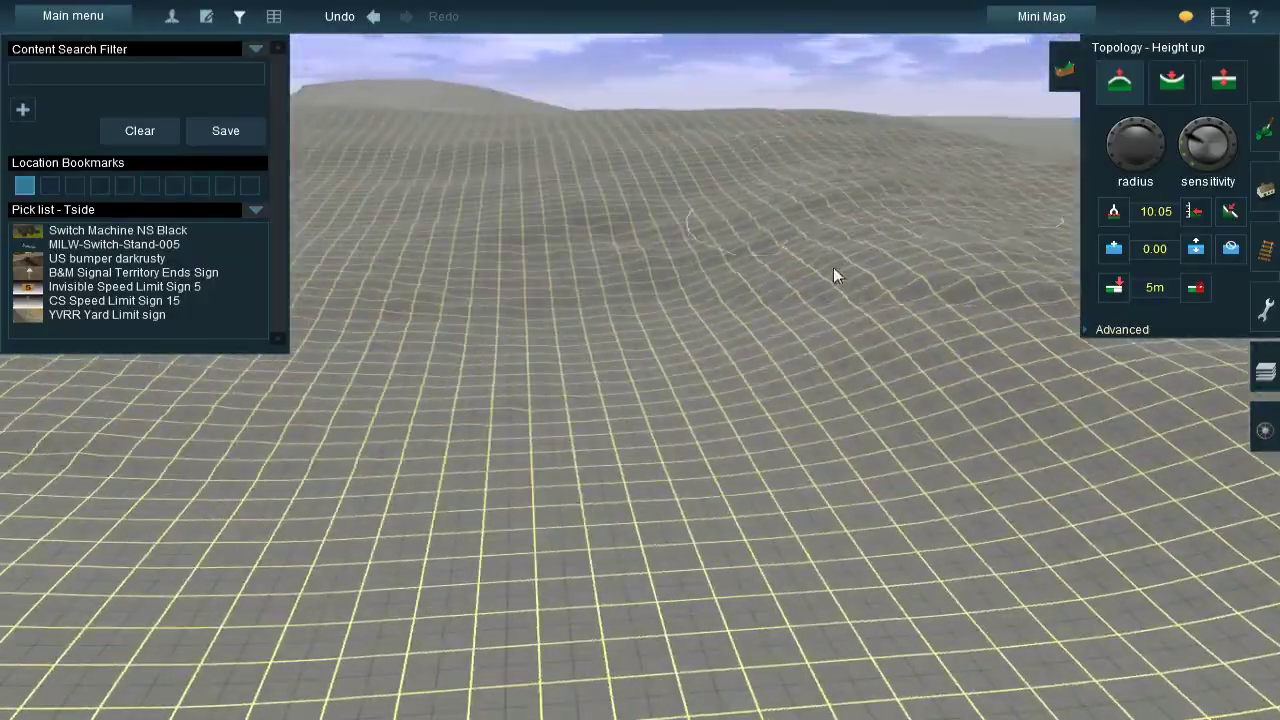
pyautogui.moveTo(833, 267); pyautogui.dragTo(622, 366)
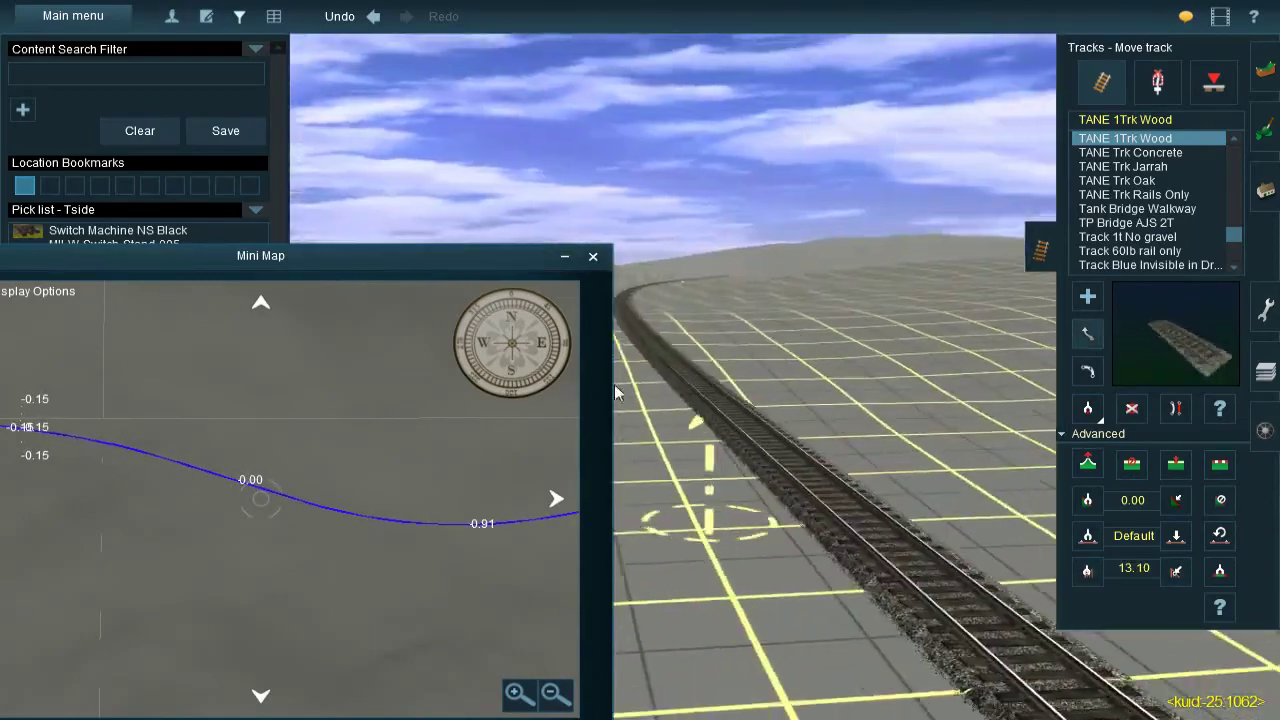
# Adjust the position and spline height of the TANE 1Trk Wood track near the river crossing, using the Mini Map gradients
pyautogui.moveTo(705, 470); pyautogui.dragTo(910, 465)
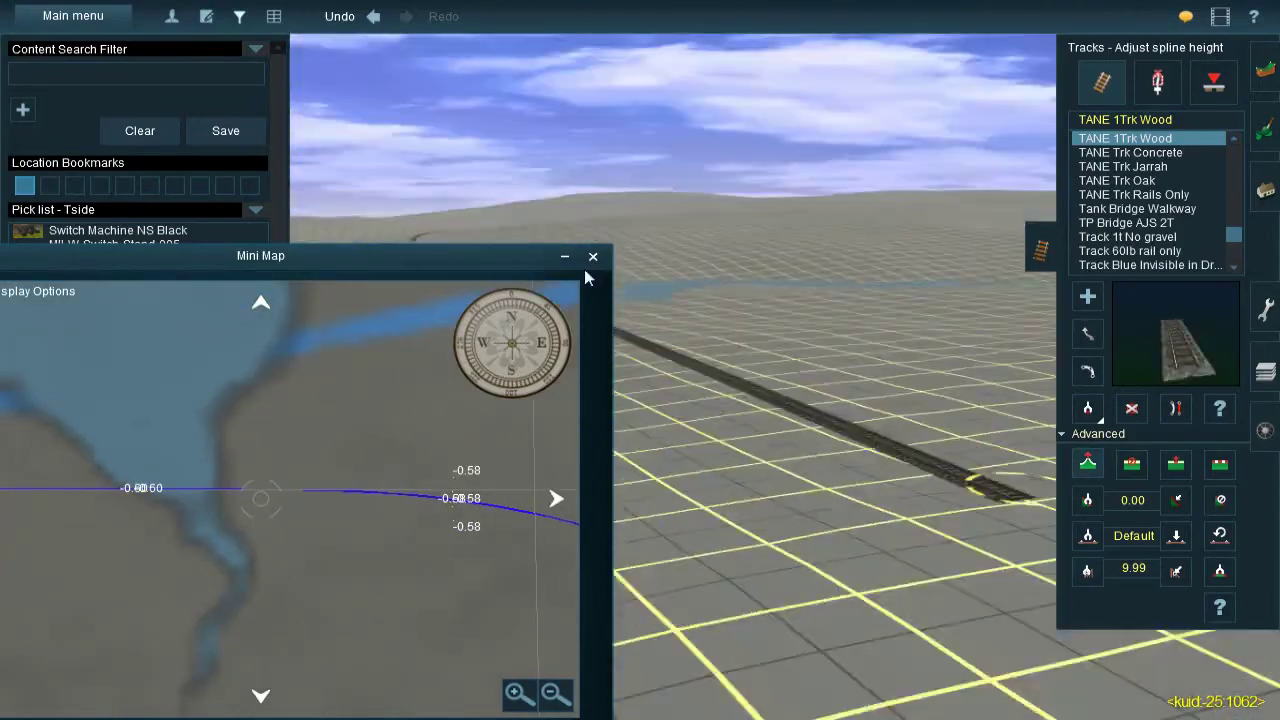
pyautogui.click(593, 256)
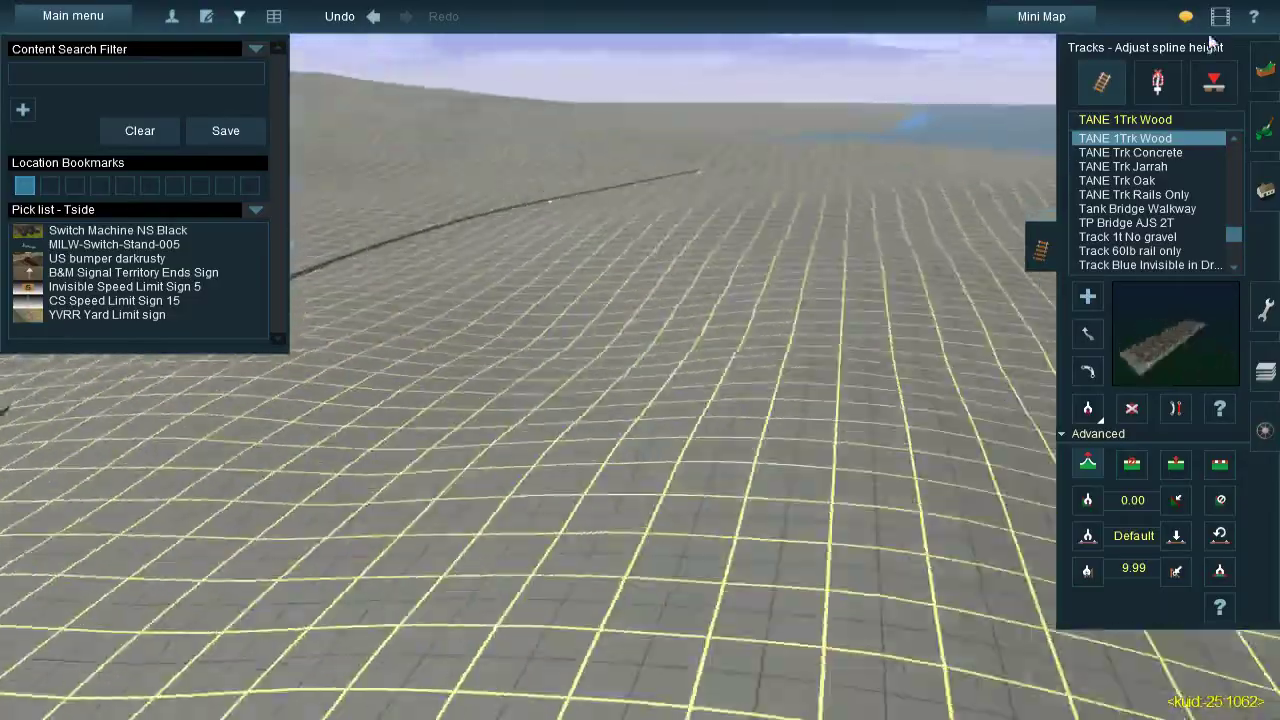
pyautogui.click(1265, 68)
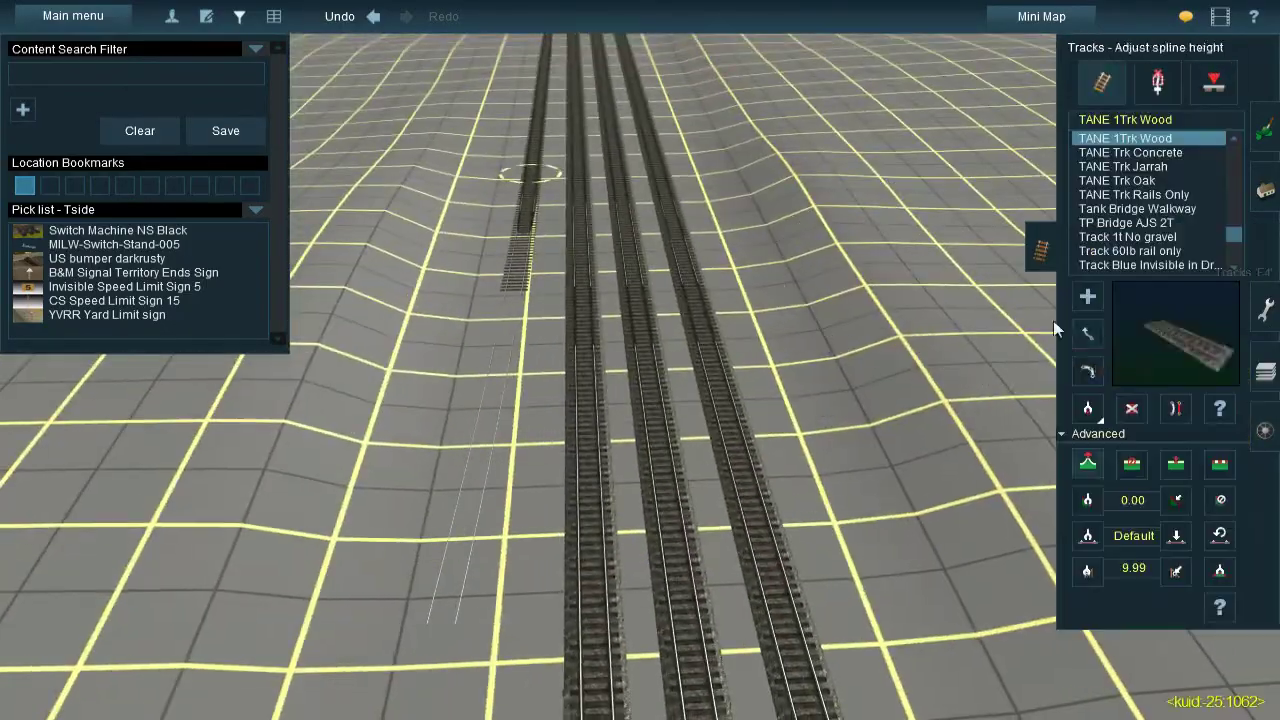
# Lay a second TANE 1Trk Wood track beside the existing line and apply a vertex height of 8.89
pyautogui.press('m')
pyautogui.scroll(5, 613, 489)
pyautogui.moveTo(648, 468); pyautogui.dragTo(1175, 583)
pyautogui.moveTo(568, 543); pyautogui.dragTo(1173, 432)
pyautogui.hotkey('ctrl', 'z')
pyautogui.hotkey('ctrl', 'y')
pyautogui.click(1176, 409)
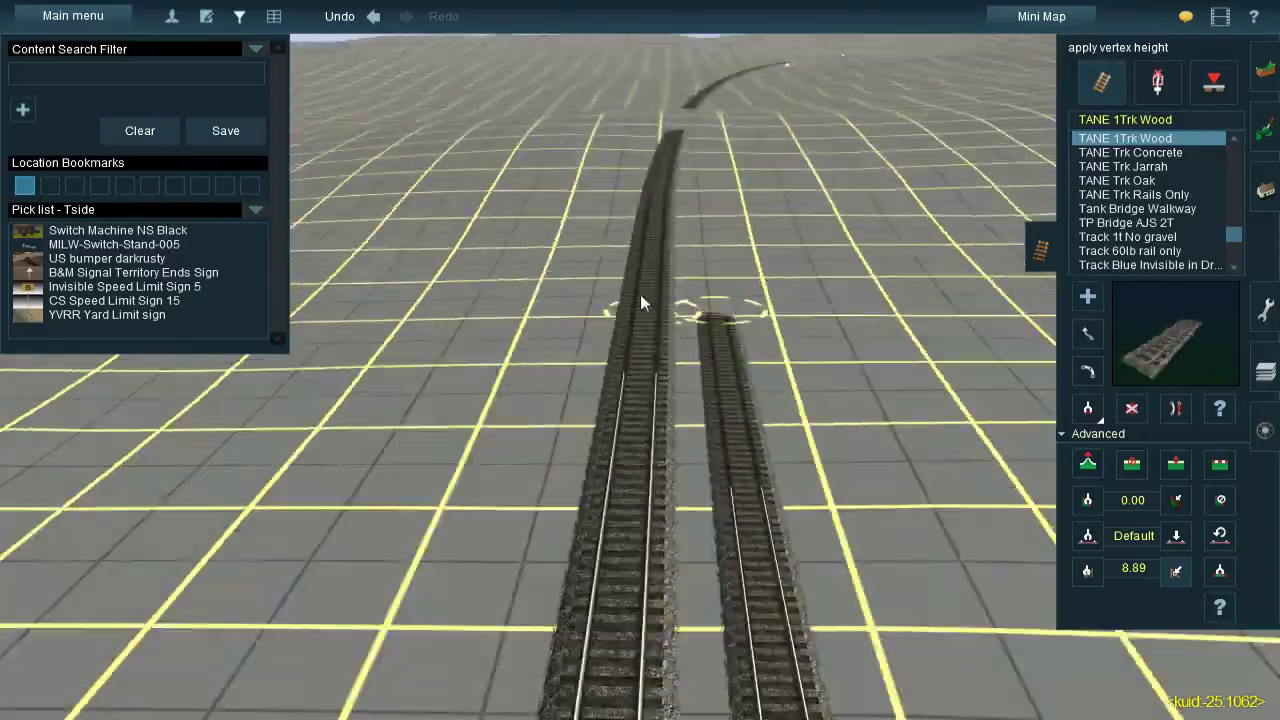
# Match the second track's vertex heights to the first track along the curve, including 13.10 and 6.05
pyautogui.moveTo(643, 300); pyautogui.dragTo(634, 214)
pyautogui.click(1080, 458)
pyautogui.scroll(5, 799, 287)
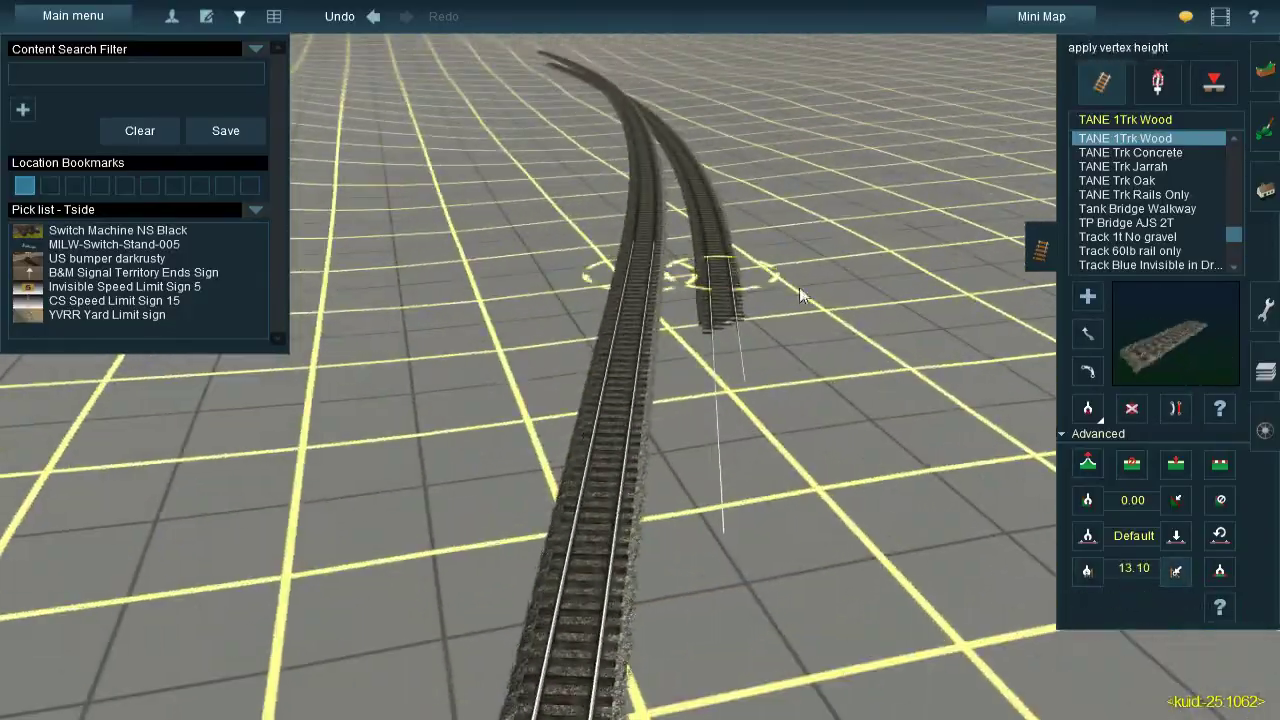
pyautogui.moveTo(693, 409); pyautogui.dragTo(717, 521)
pyautogui.scroll(-5, 657, 500)
pyautogui.scroll(8, 717, 521)
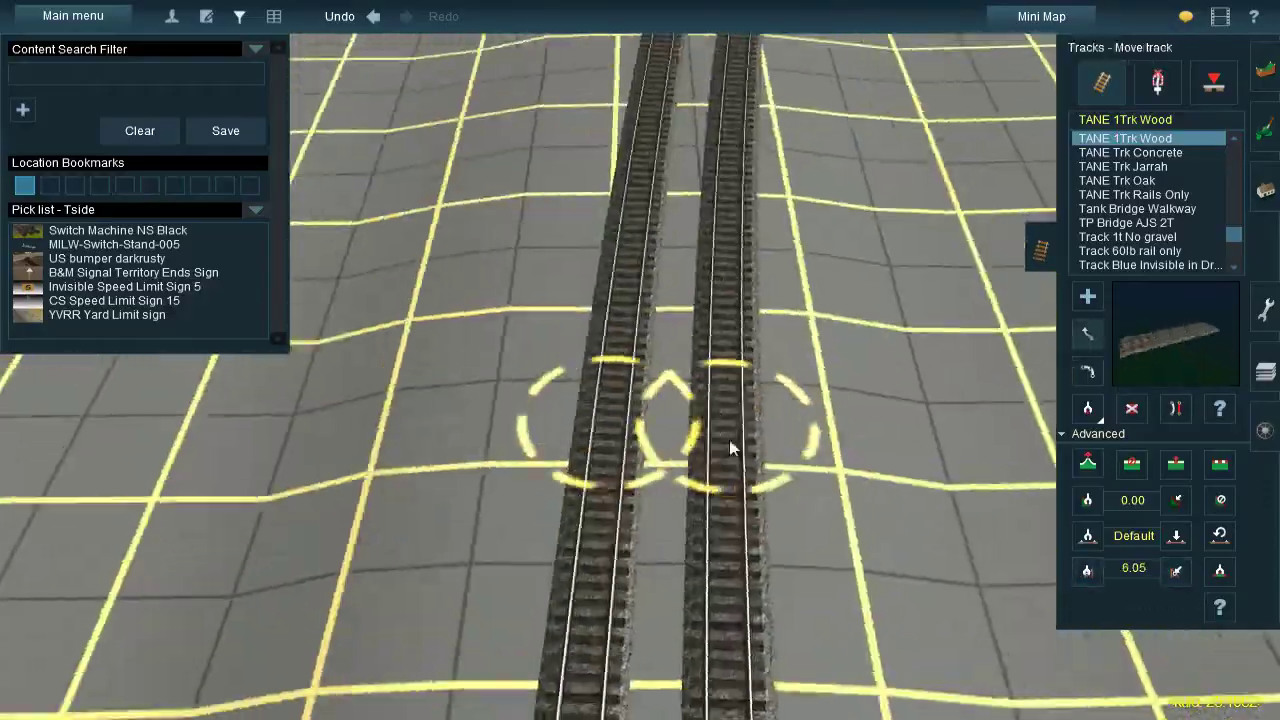
pyautogui.moveTo(729, 440); pyautogui.dragTo(594, 223)
# Lay a third TANE 1Trk Wood track parallel to the two existing tracks, following their spline points
pyautogui.scroll(-10, 757, 434)
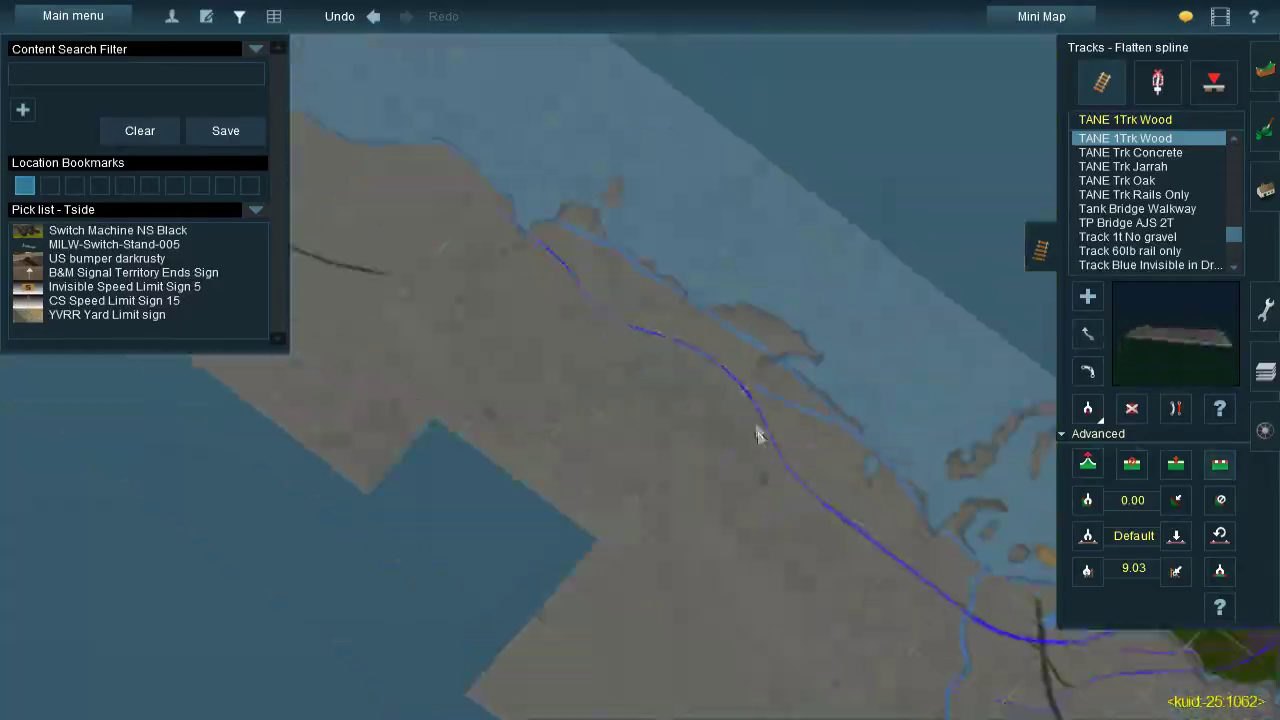
pyautogui.scroll(10, 736, 407)
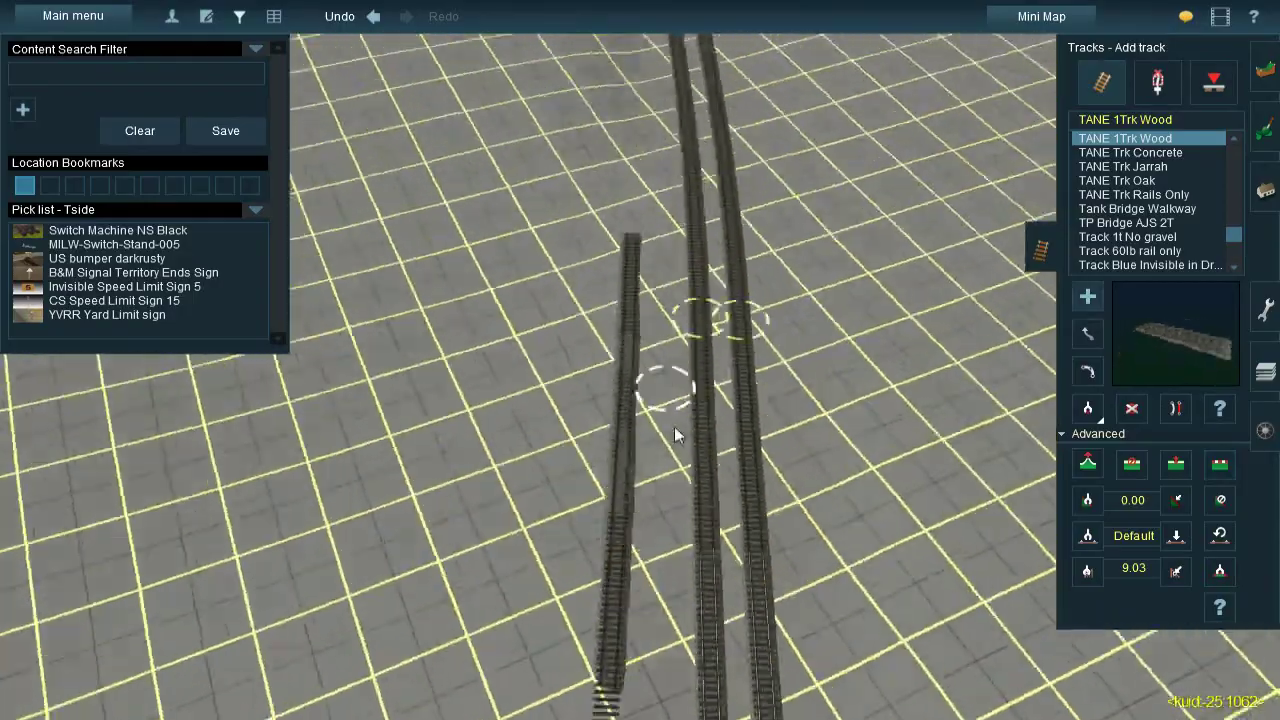
pyautogui.scroll(3, 611, 357)
pyautogui.moveTo(611, 357); pyautogui.dragTo(635, 358)
pyautogui.scroll(-3, 635, 358)
pyautogui.moveTo(648, 306); pyautogui.dragTo(634, 129)
pyautogui.scroll(3, 666, 410)
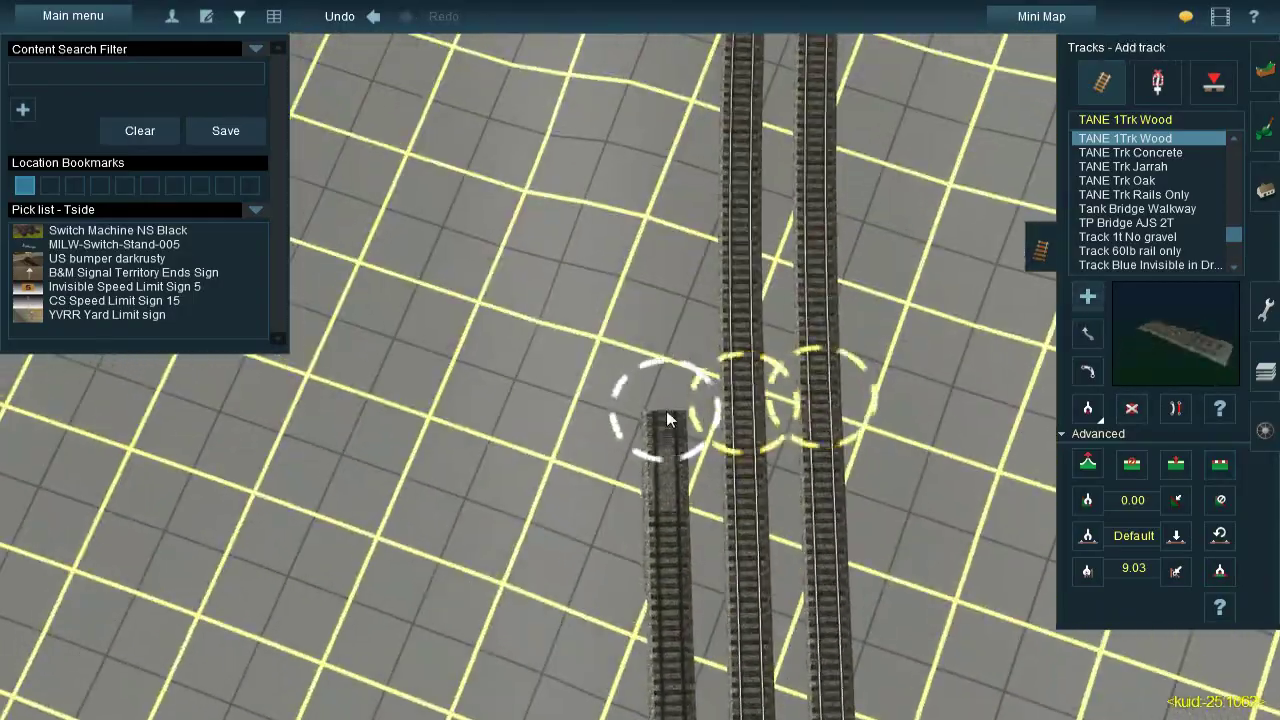
pyautogui.scroll(-2, 666, 410)
pyautogui.moveTo(608, 366); pyautogui.dragTo(651, 277)
pyautogui.scroll(2, 672, 230)
pyautogui.scroll(-2, 672, 230)
pyautogui.moveTo(657, 357); pyautogui.dragTo(720, 340)
pyautogui.scroll(2, 625, 357)
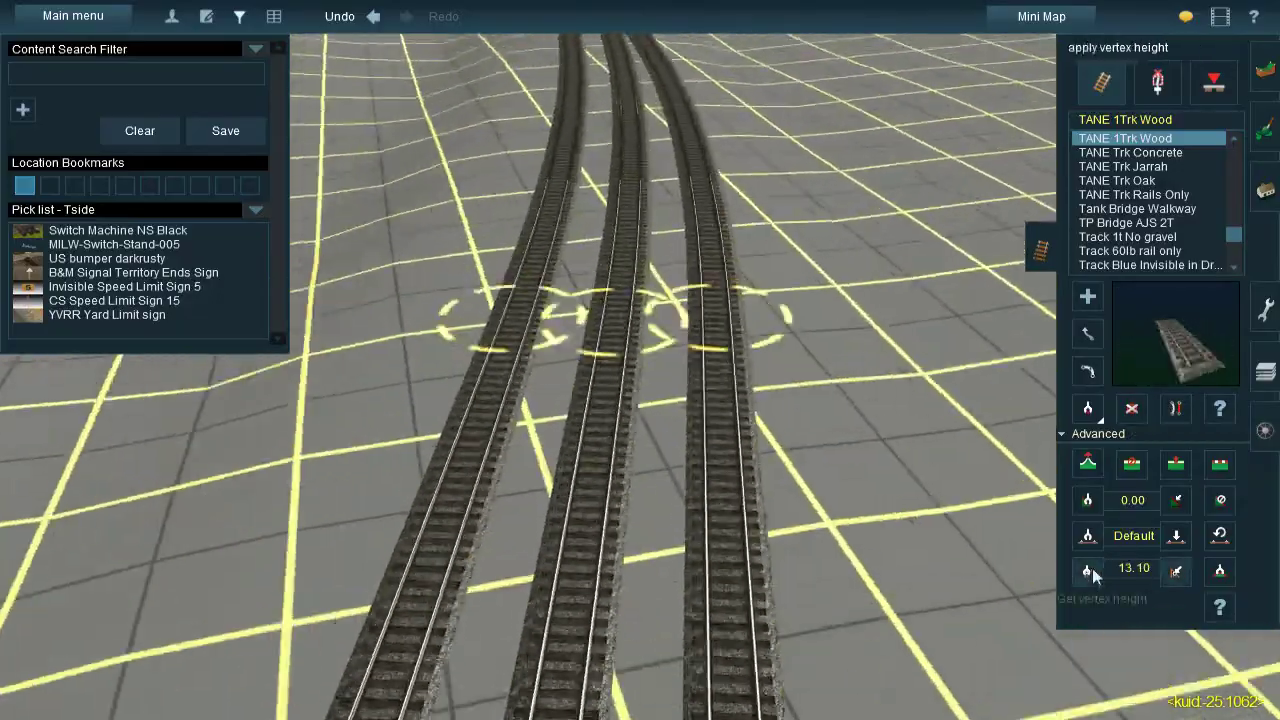
# Match the third track's vertex heights to its neighbours, including 13.10 and 9.03, and flatten the terrain under it
pyautogui.moveTo(1092, 568)
pyautogui.mouseDown()
pyautogui.moveTo(663, 78)
pyautogui.moveTo(621, 120)
pyautogui.moveTo(847, 525)
pyautogui.moveTo(649, 346)
pyautogui.moveTo(508, 279)
pyautogui.moveTo(672, 232)
pyautogui.moveTo(654, 234)
pyautogui.moveTo(752, 160)
pyautogui.moveTo(616, 199)
pyautogui.moveTo(589, 398)
pyautogui.mouseUp()
pyautogui.scroll(3, 630, 130)
pyautogui.scroll(-3, 630, 130)
pyautogui.scroll(-10, 625, 342)
pyautogui.scroll(-3, 625, 342)
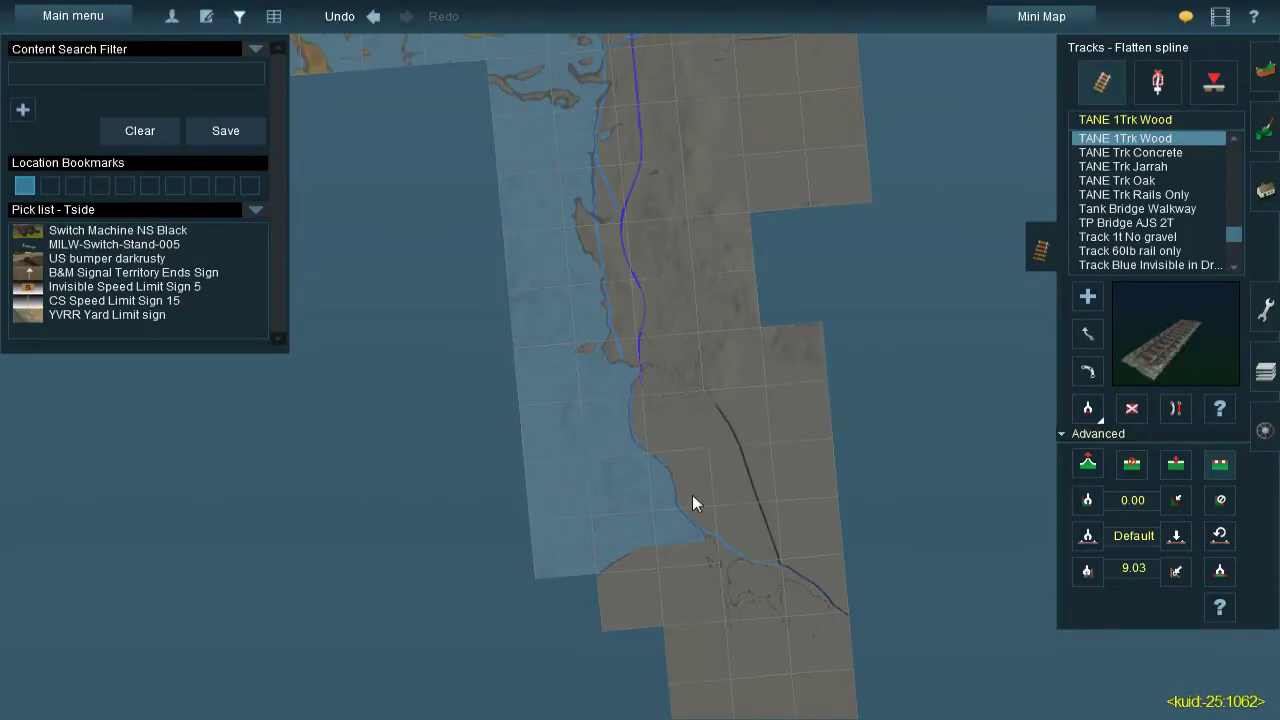
pyautogui.scroll(8, 692, 495)
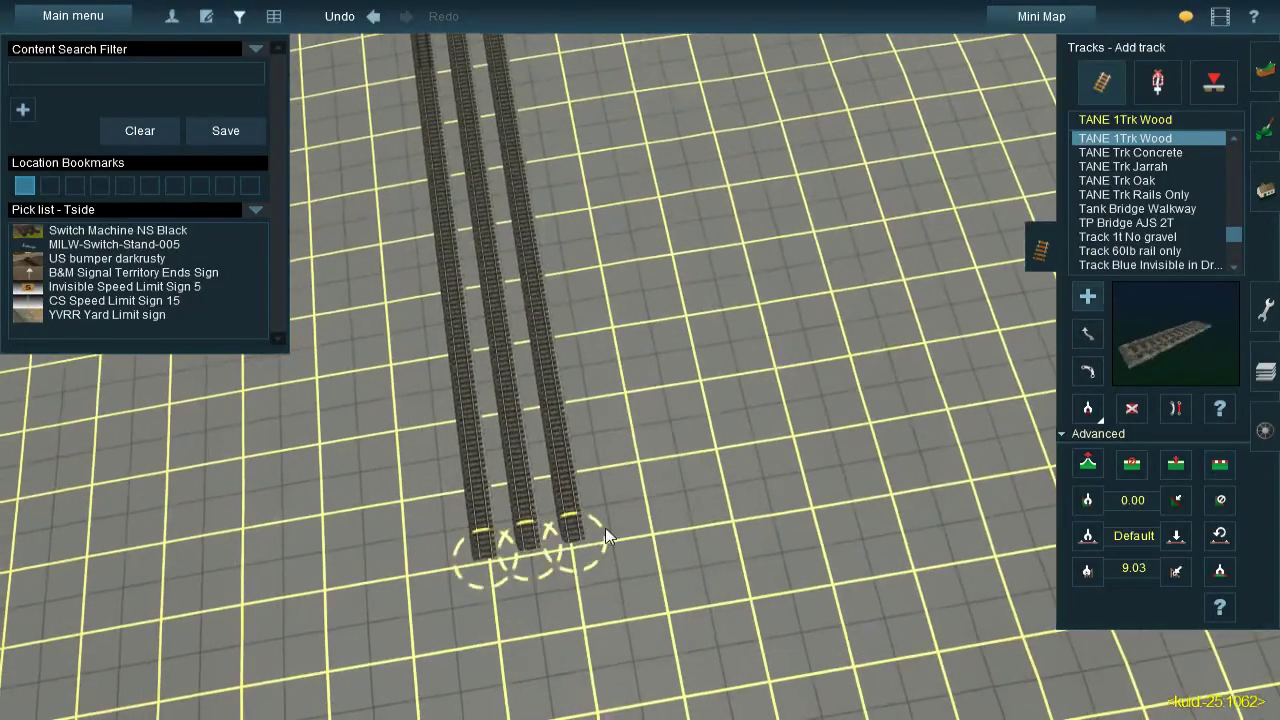
# Lay a fourth TANE 1Trk Wood track alongside the three tracks, aligning its spline points with theirs
pyautogui.scroll(3, 605, 527)
pyautogui.click(661, 238)
pyautogui.scroll(3, 620, 323)
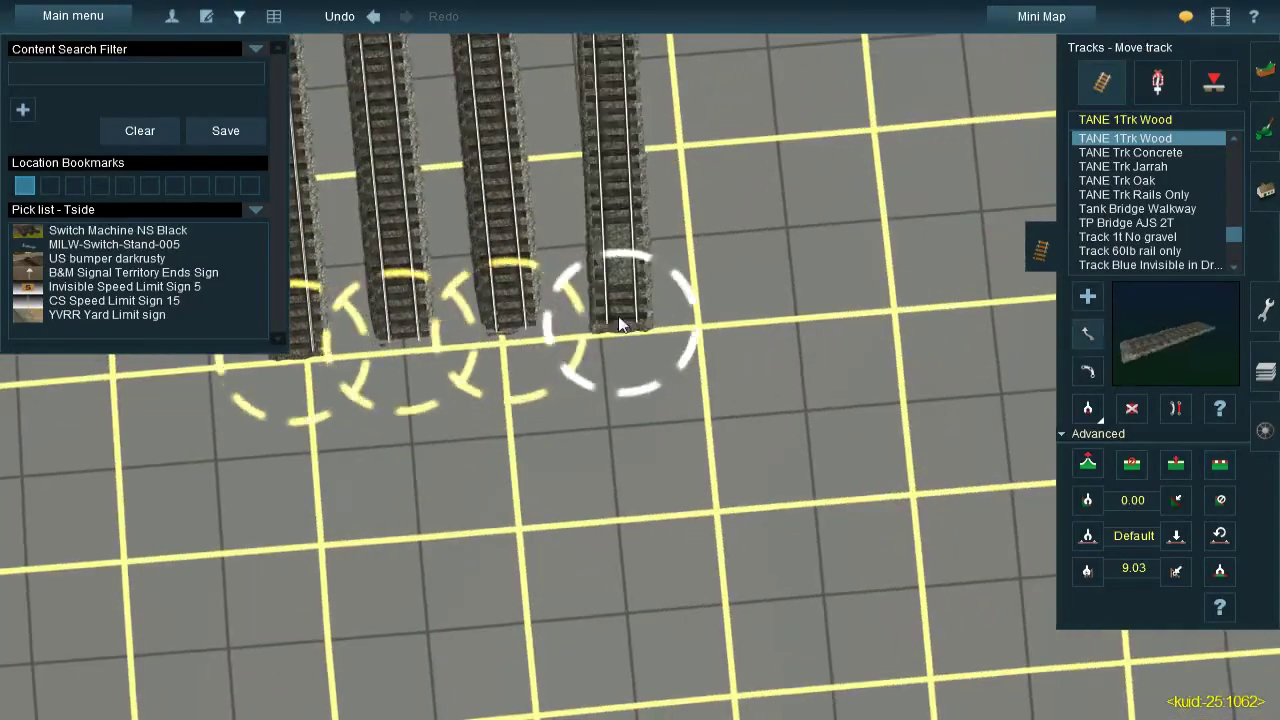
pyautogui.scroll(-3, 620, 323)
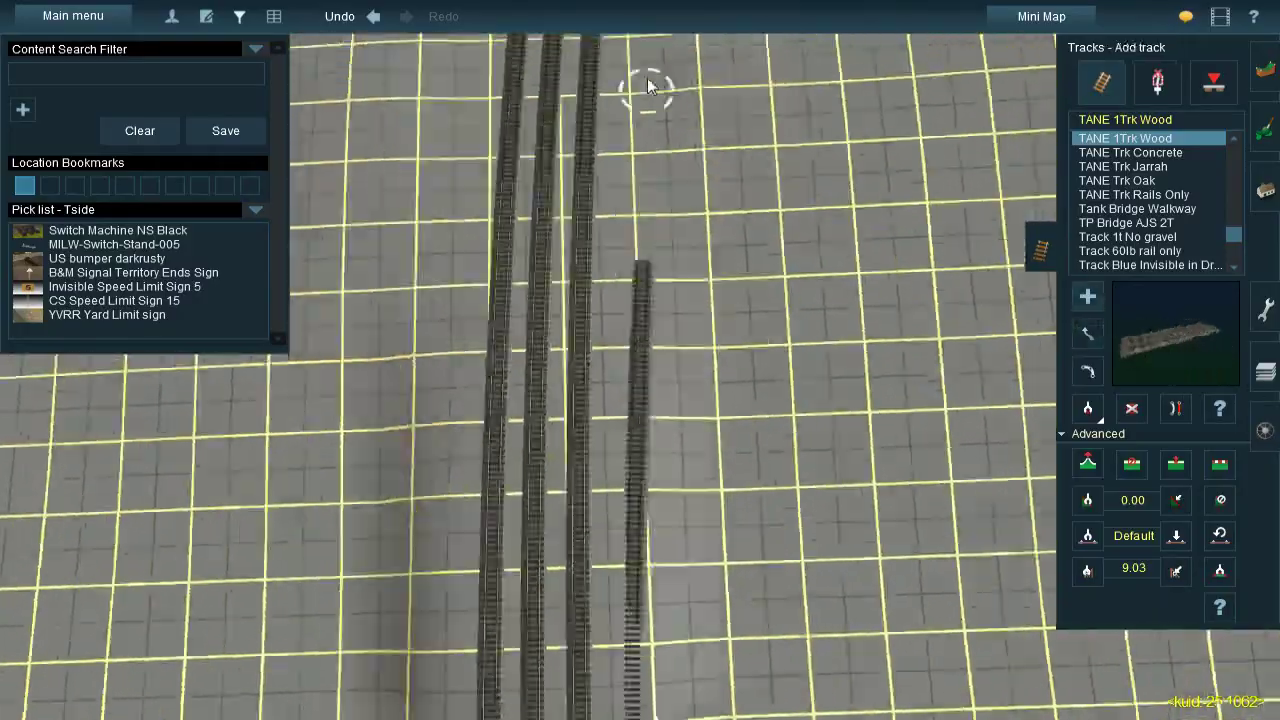
pyautogui.scroll(3, 625, 408)
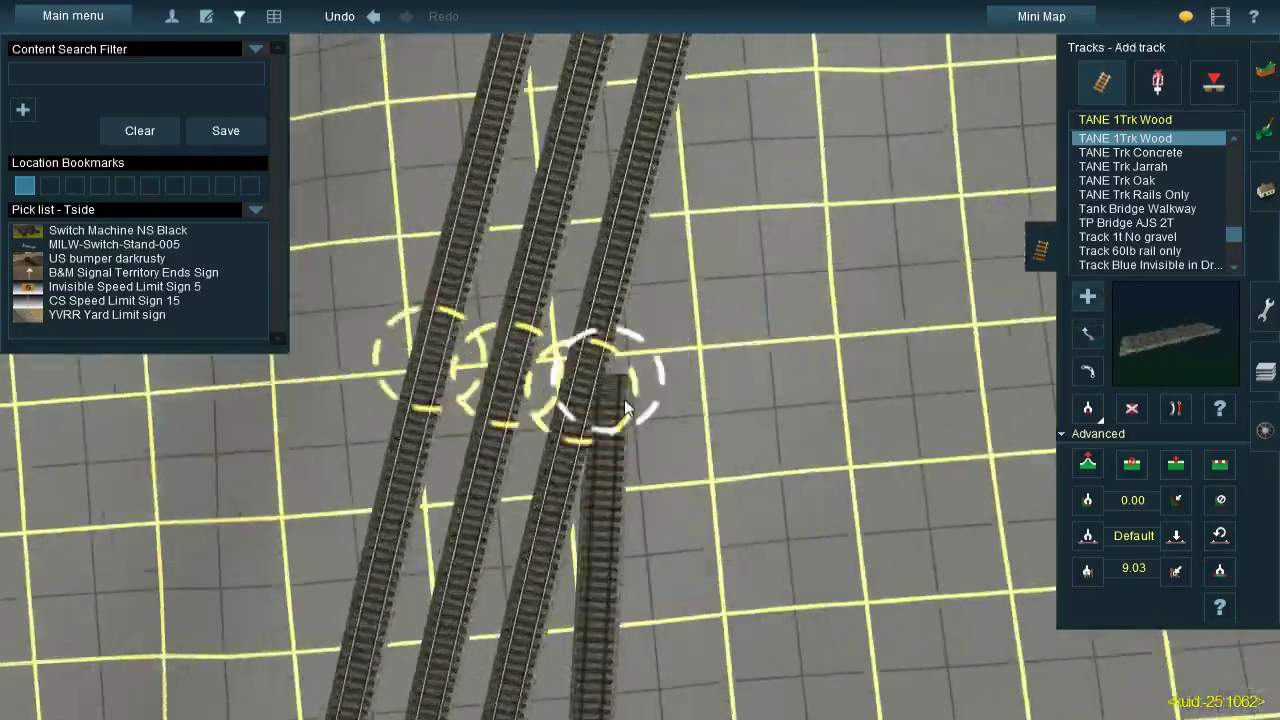
pyautogui.scroll(-3, 625, 408)
pyautogui.scroll(3, 667, 65)
pyautogui.scroll(-3, 728, 400)
pyautogui.scroll(3, 576, 101)
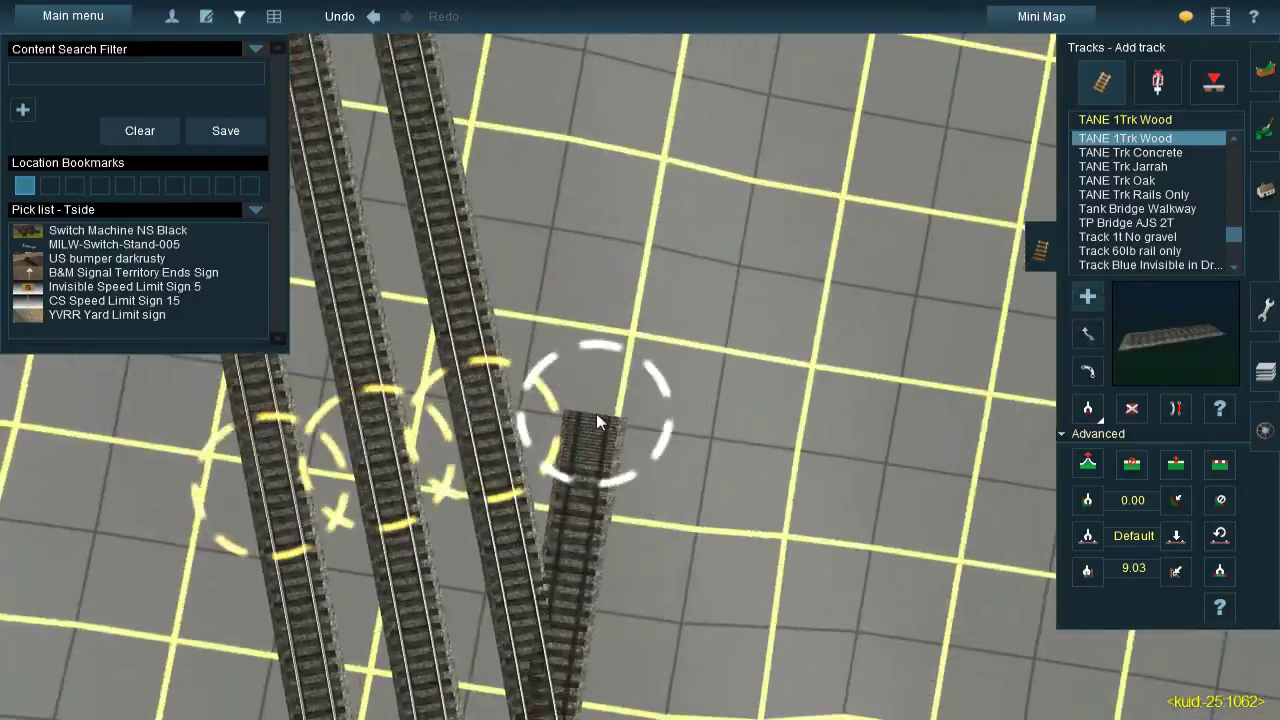
pyautogui.scroll(-3, 597, 413)
pyautogui.scroll(3, 617, 330)
pyautogui.scroll(-2, 650, 138)
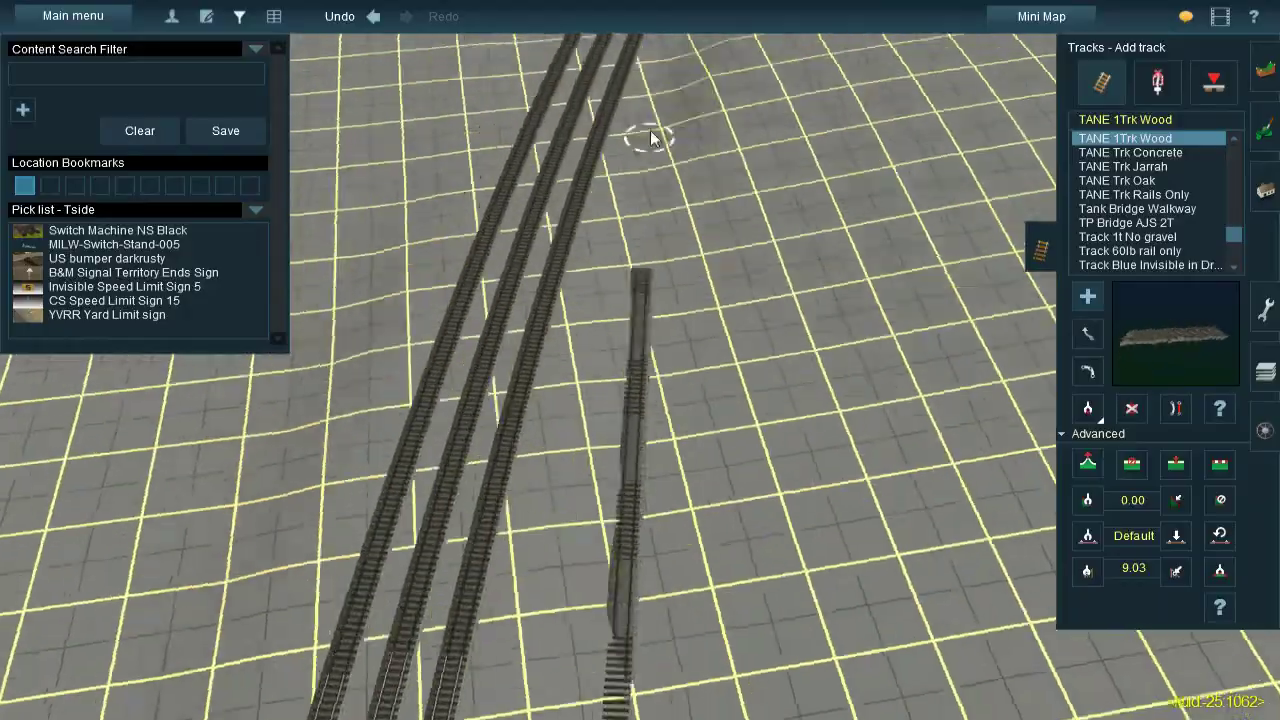
pyautogui.scroll(3, 650, 138)
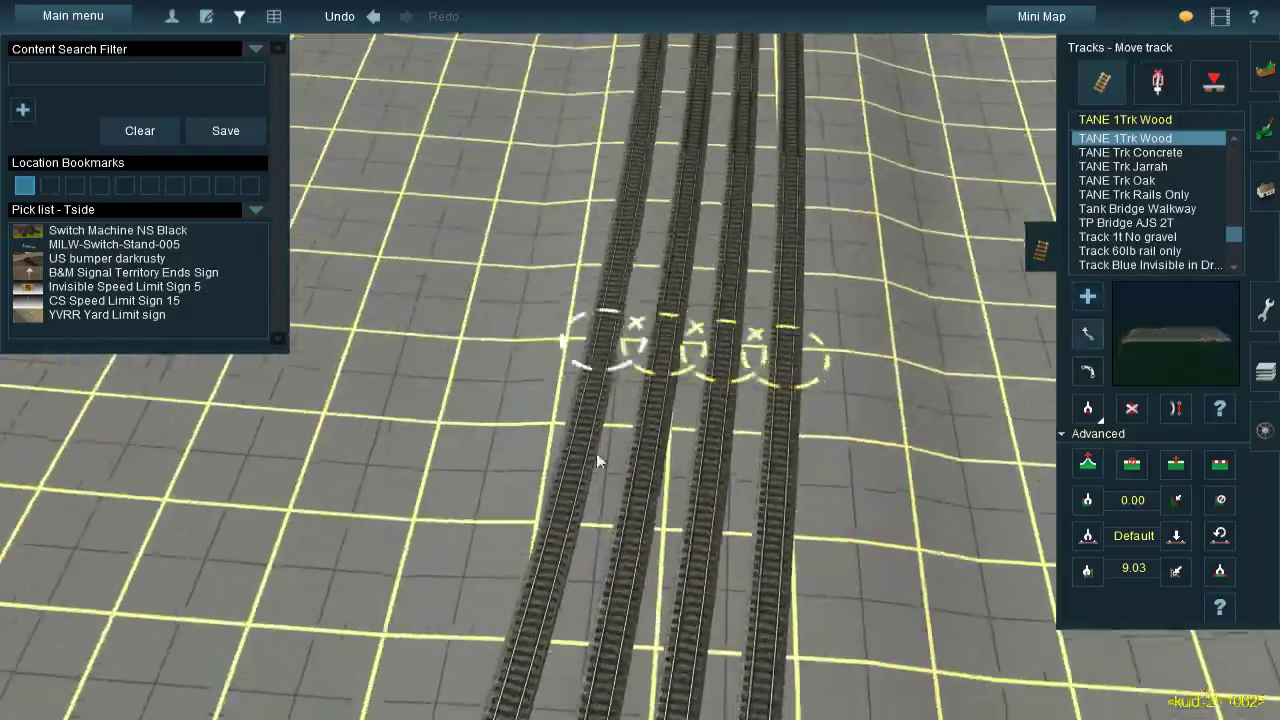
pyautogui.scroll(-3, 596, 453)
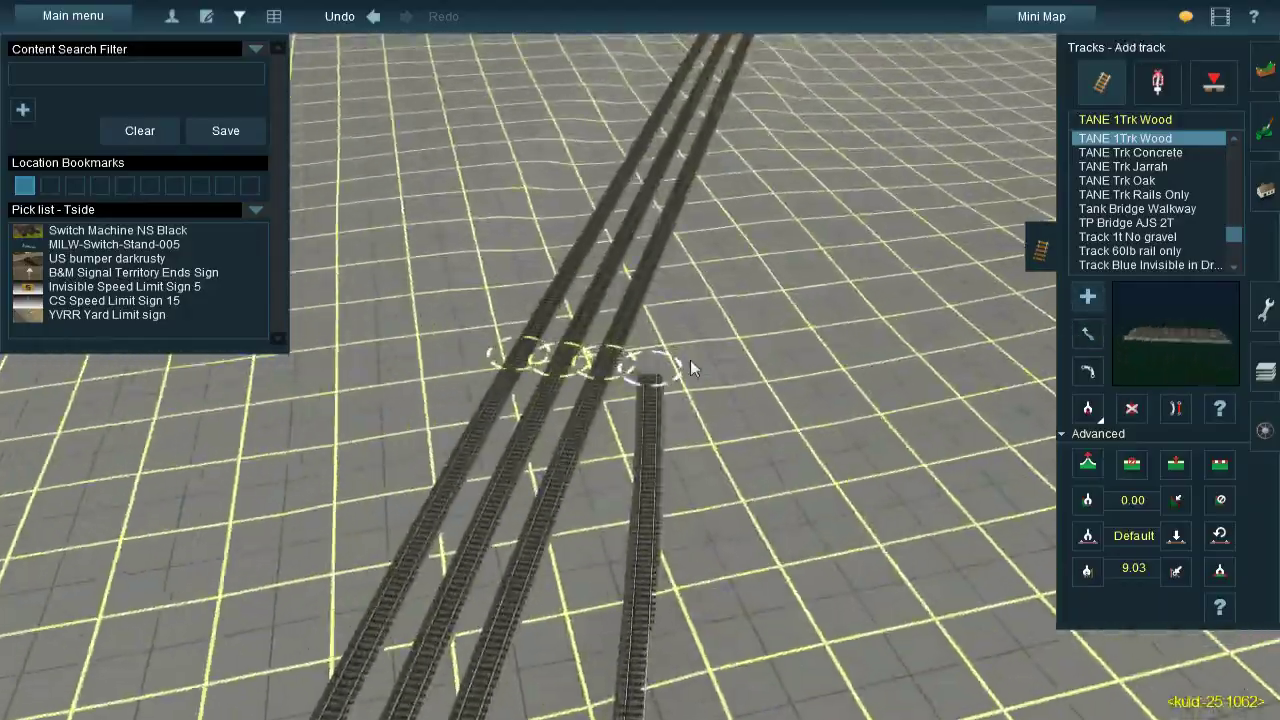
pyautogui.scroll(3, 690, 360)
pyautogui.scroll(-3, 617, 353)
pyautogui.scroll(4, 647, 234)
pyautogui.press('m')
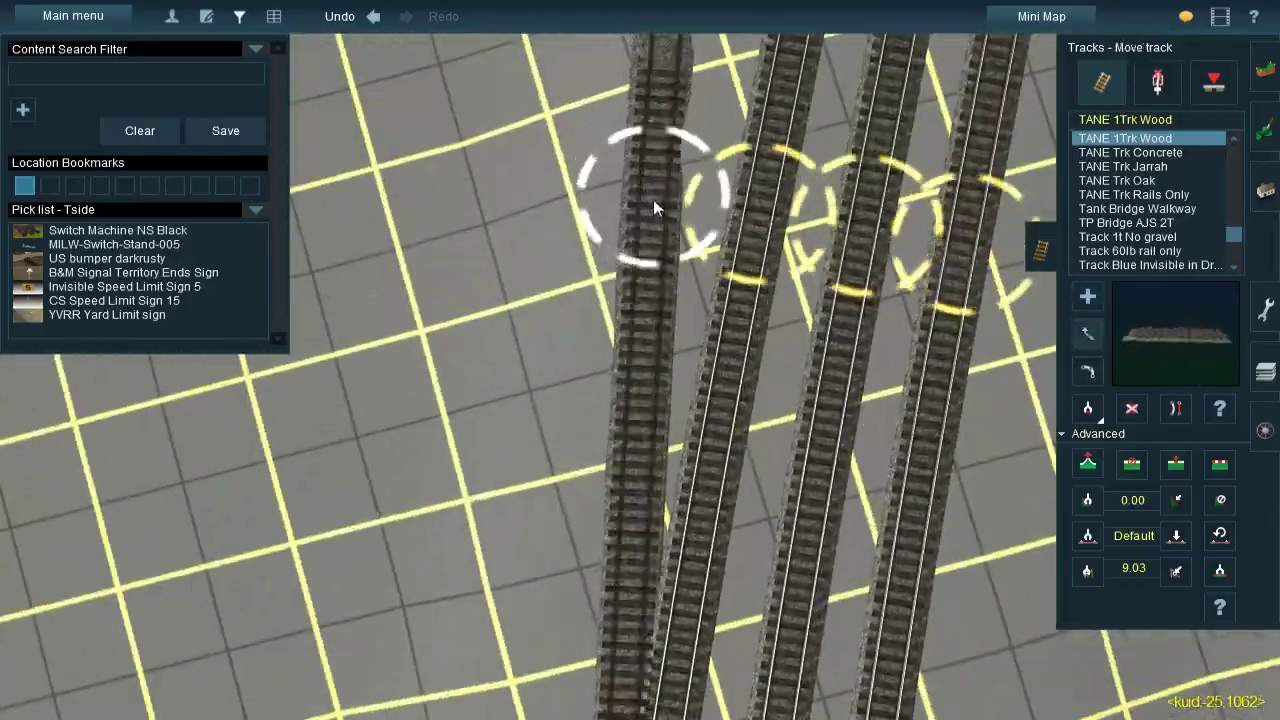
pyautogui.scroll(-3, 1088, 370)
# Match the fourth track's vertex heights to the adjacent tracks, applying 6.02, 11.02, 9.32, 13.10 and 11.03
pyautogui.scroll(3, 1088, 400)
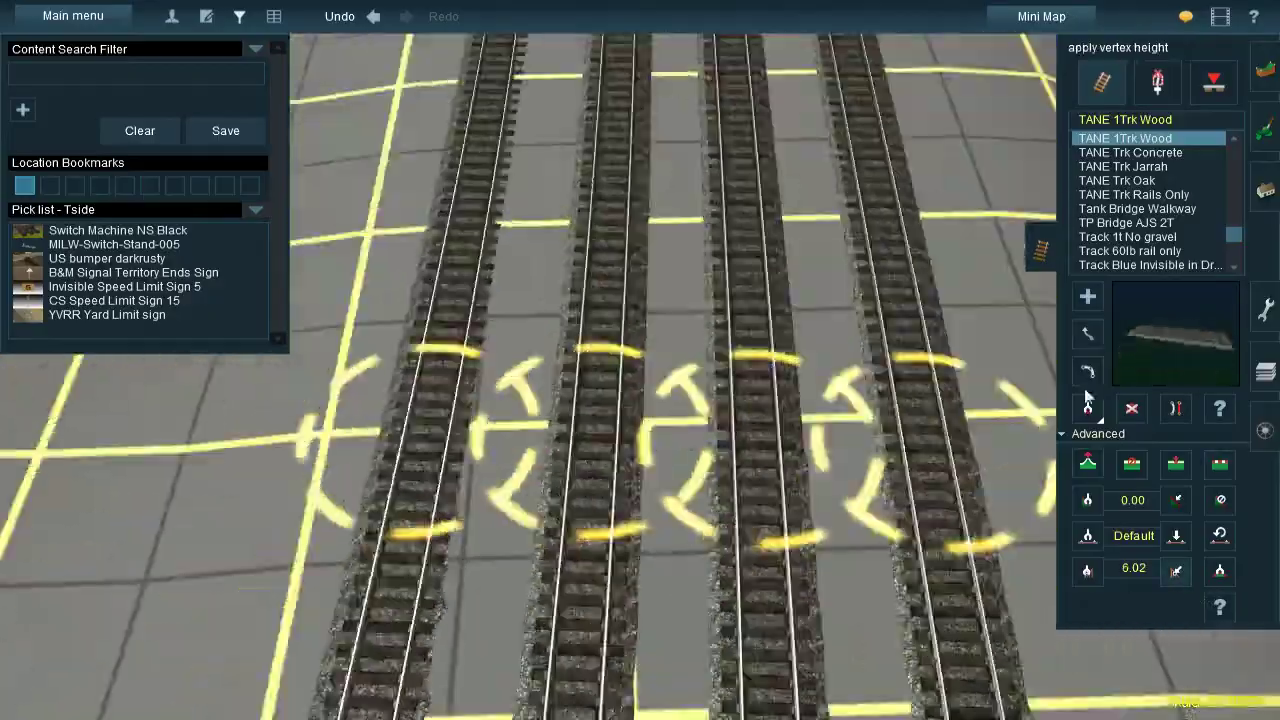
pyautogui.scroll(-3, 705, 192)
pyautogui.scroll(3, 627, 119)
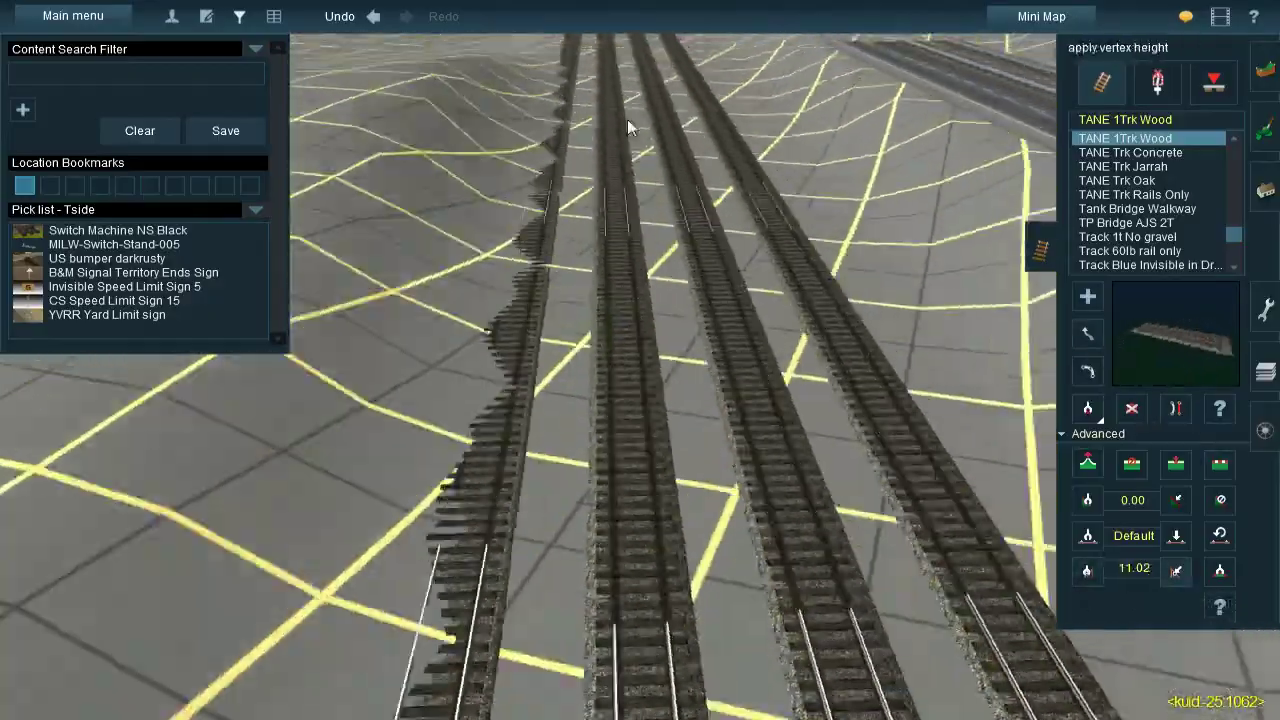
pyautogui.click(1176, 570)
pyautogui.scroll(-3, 558, 289)
pyautogui.scroll(3, 593, 400)
pyautogui.click(593, 400)
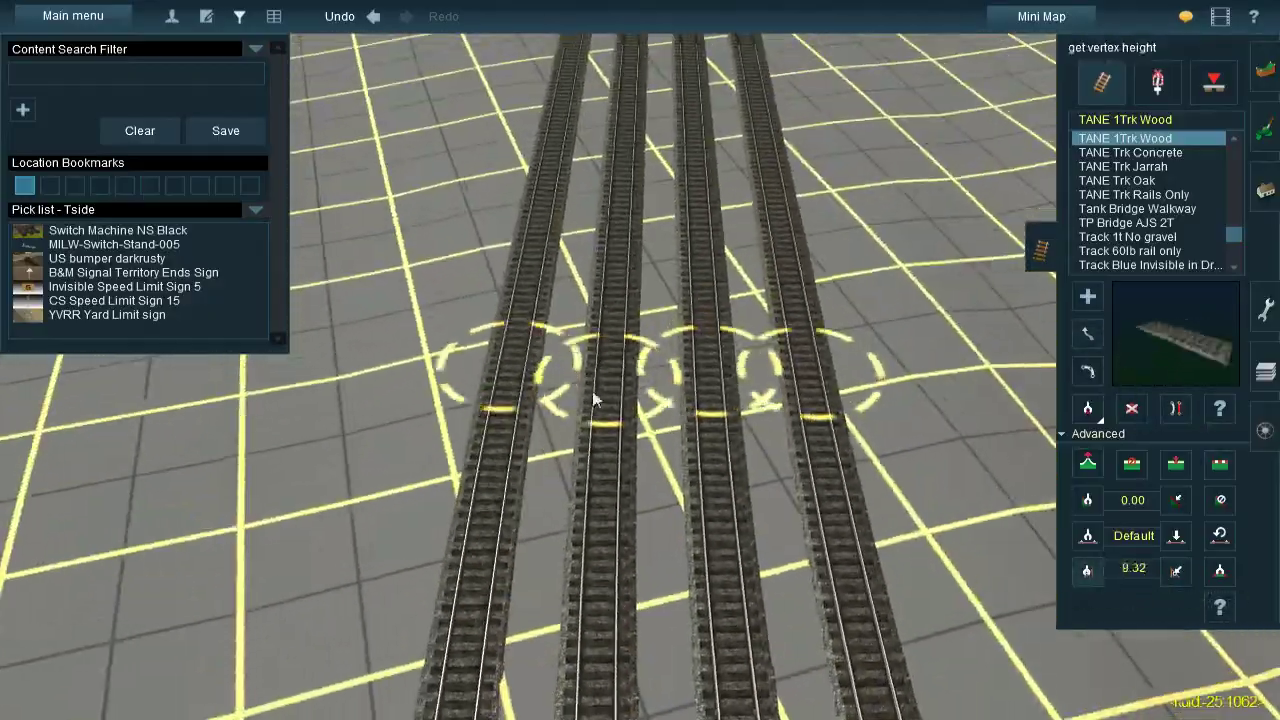
pyautogui.scroll(-3, 638, 403)
pyautogui.click(634, 405)
pyautogui.scroll(3, 620, 395)
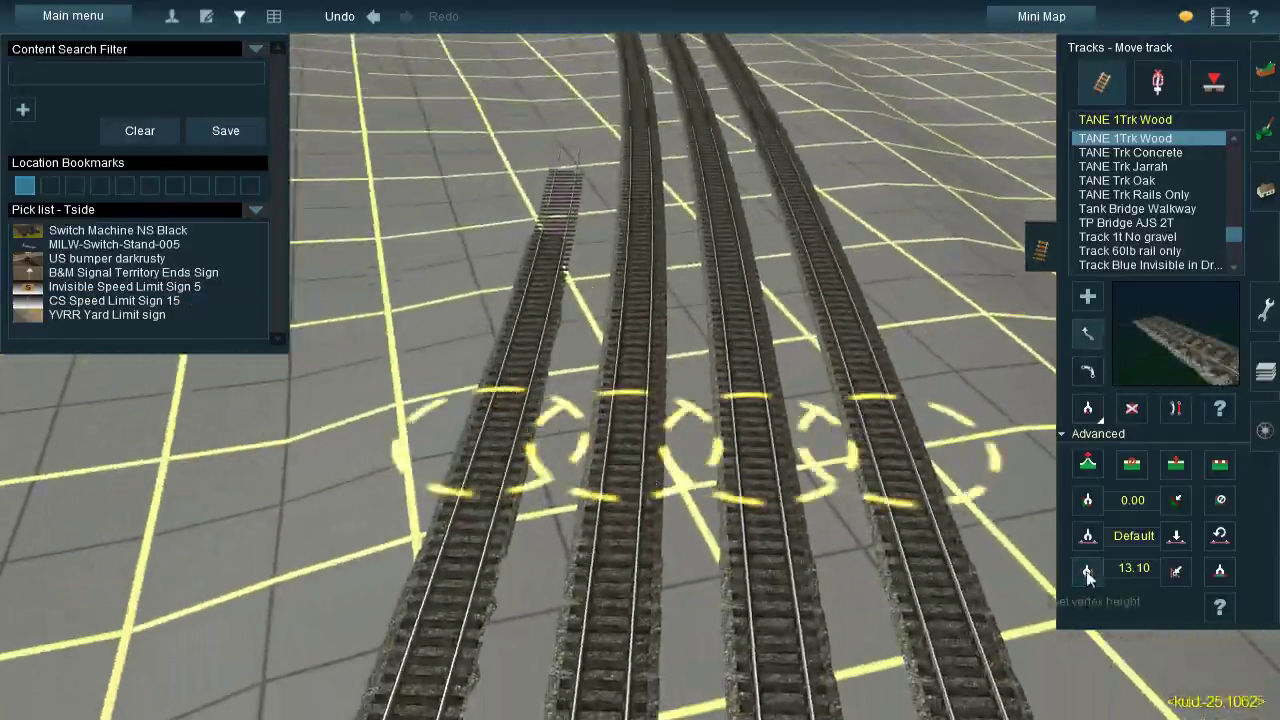
pyautogui.click(1088, 573)
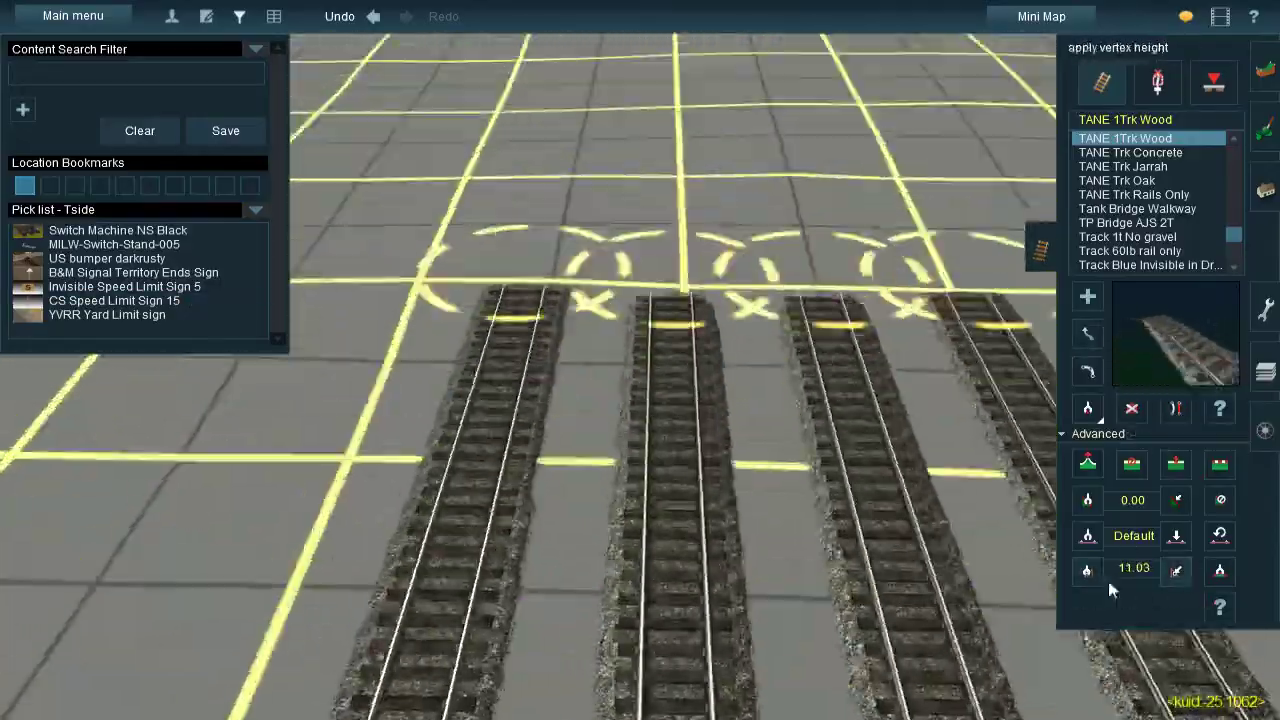
# Flatten the terrain under the four parallel tracks with the Flatten spline tool
pyautogui.scroll(-3, 520, 277)
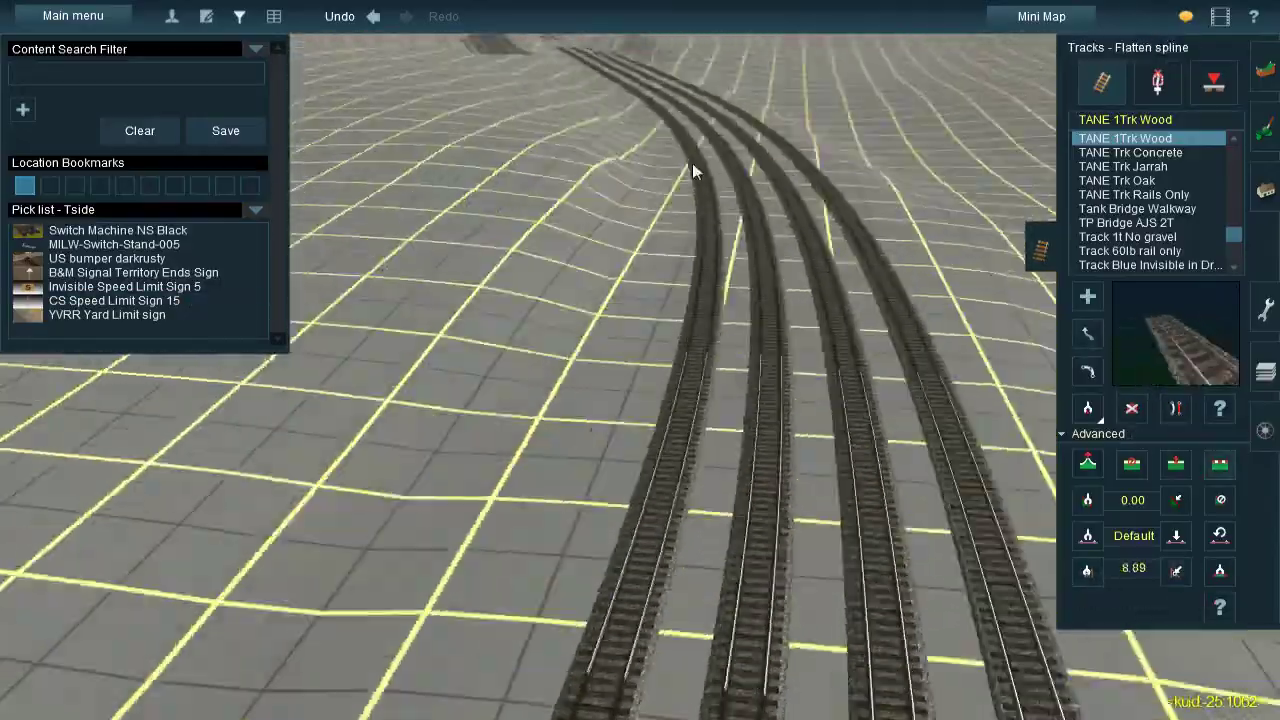
pyautogui.scroll(3, 639, 176)
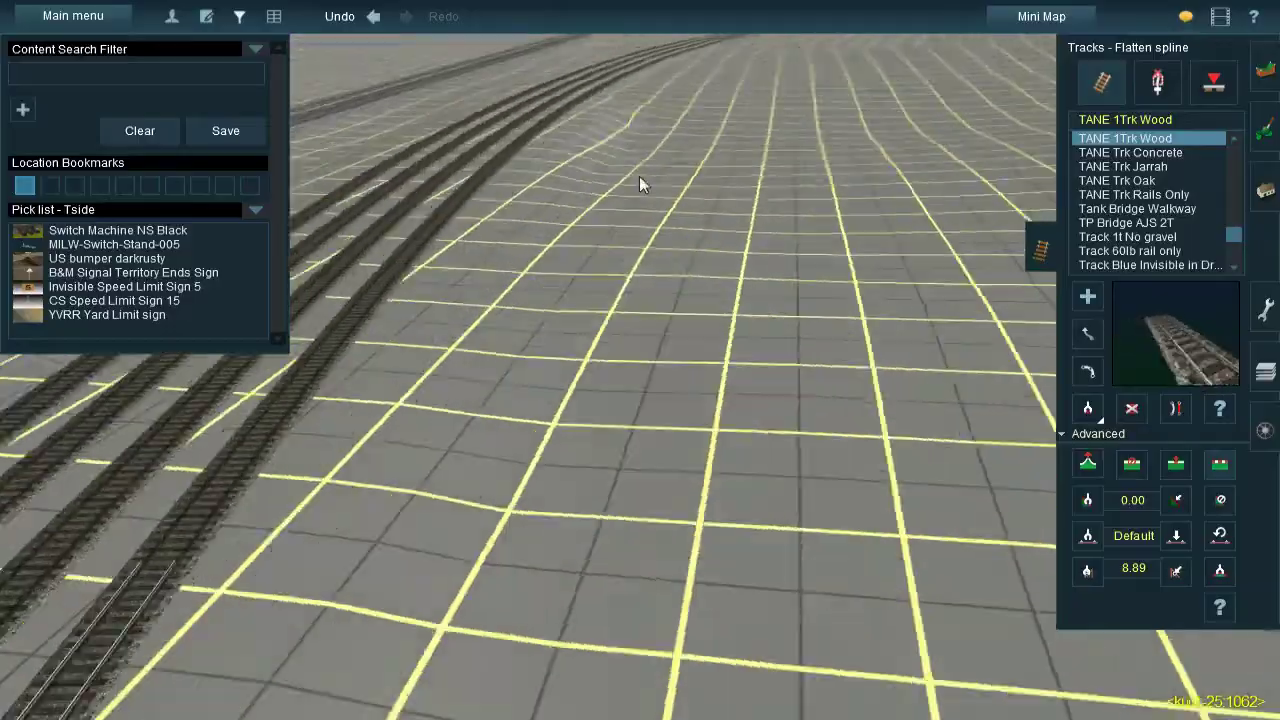
pyautogui.scroll(-10, 639, 176)
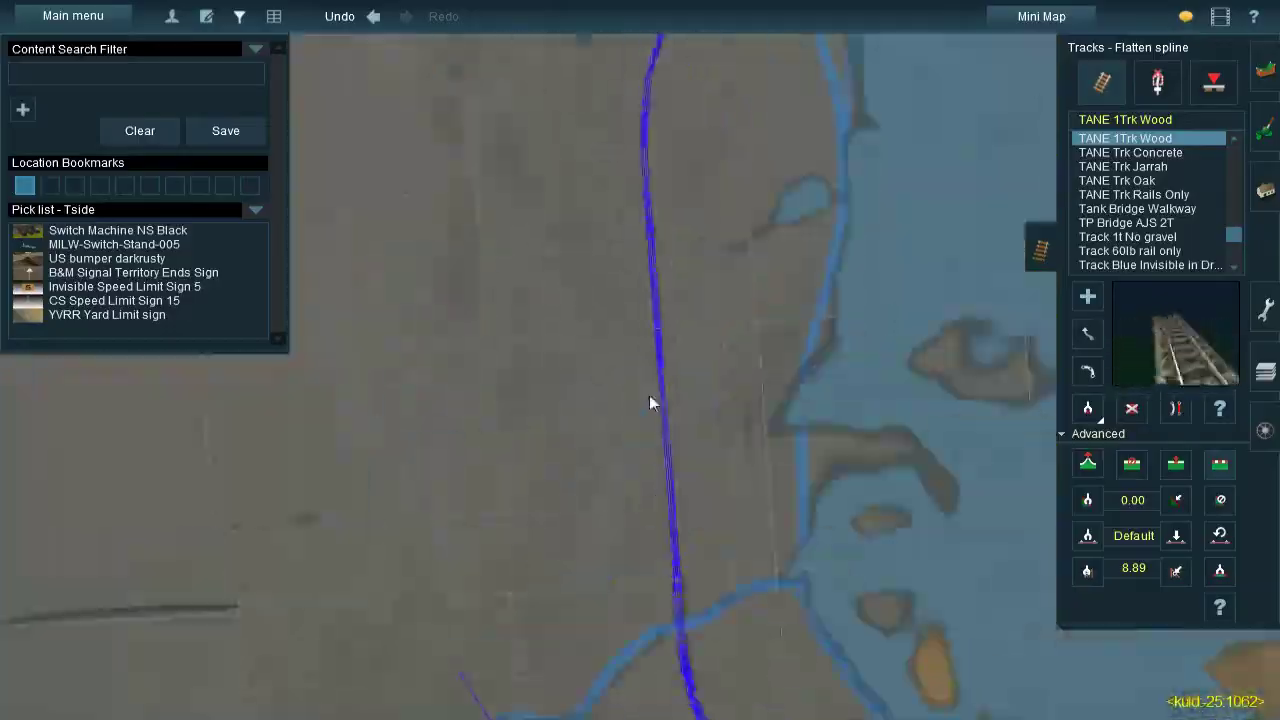
pyautogui.scroll(10, 649, 395)
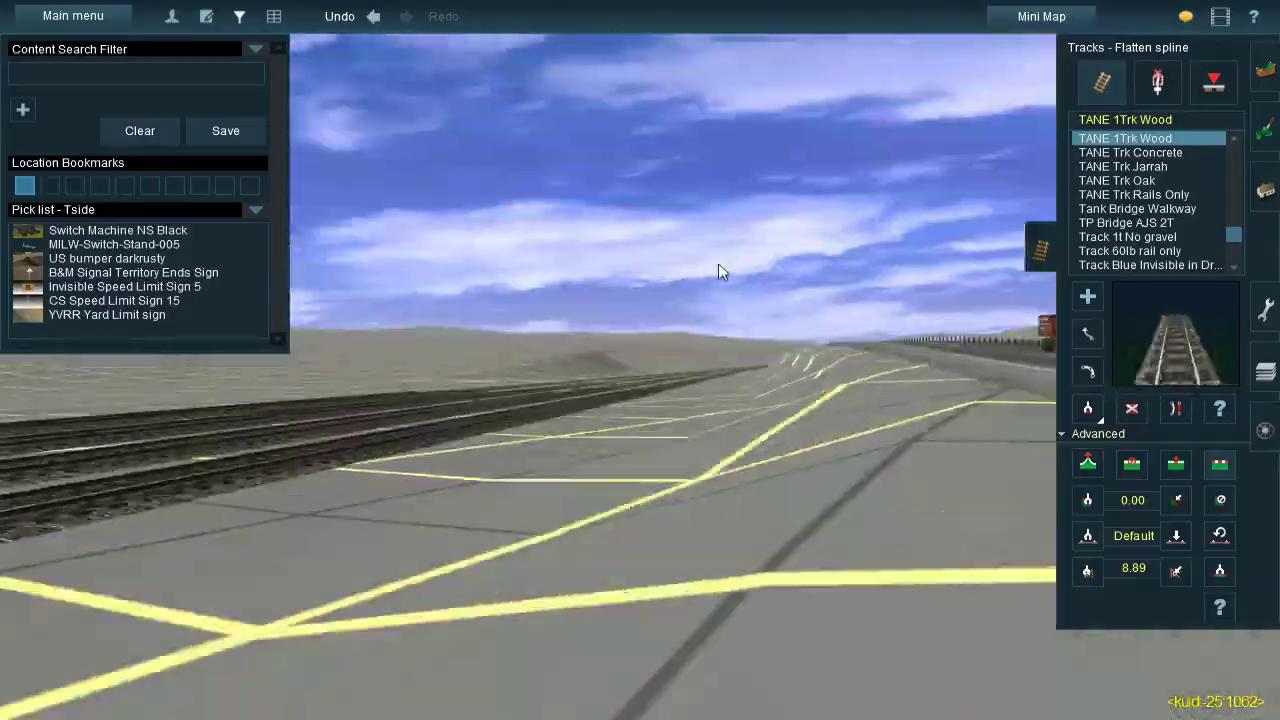
pyautogui.scroll(-10, 718, 270)
pyautogui.scroll(10, 580, 189)
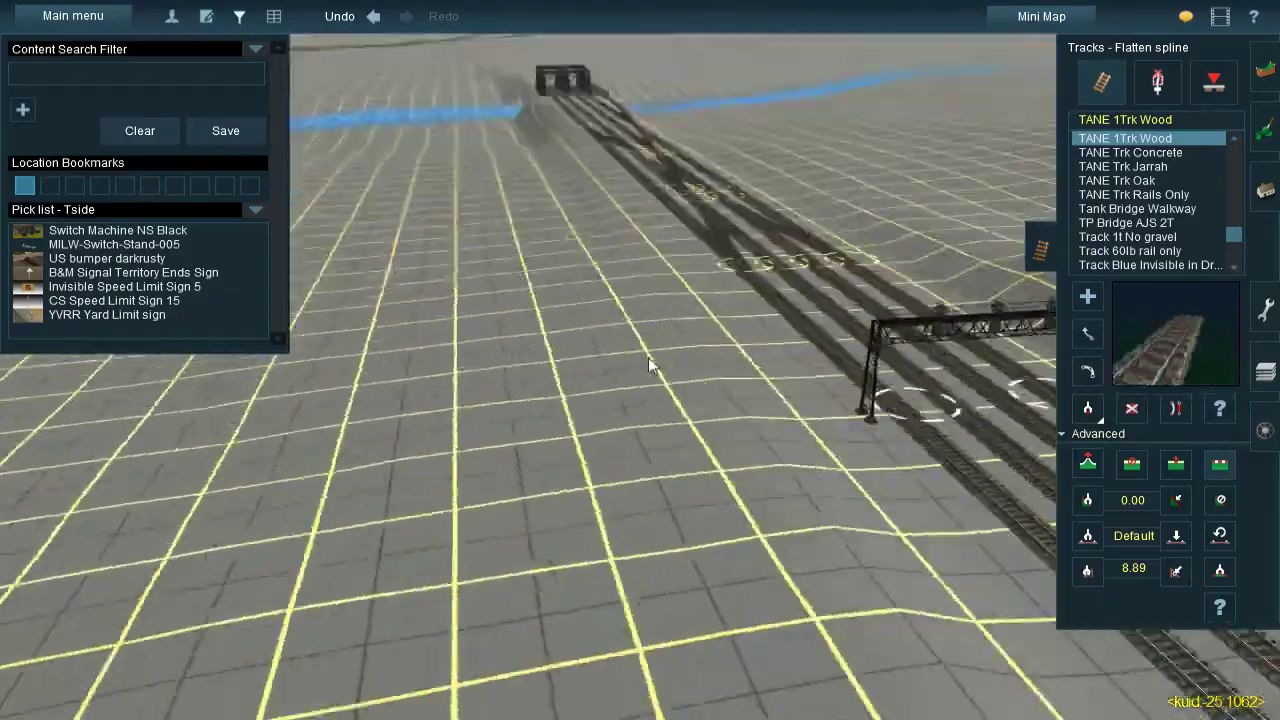
# Pick up the PRR Signal Cabin object from the finished part of the route for reuse
pyautogui.click(1265, 190)
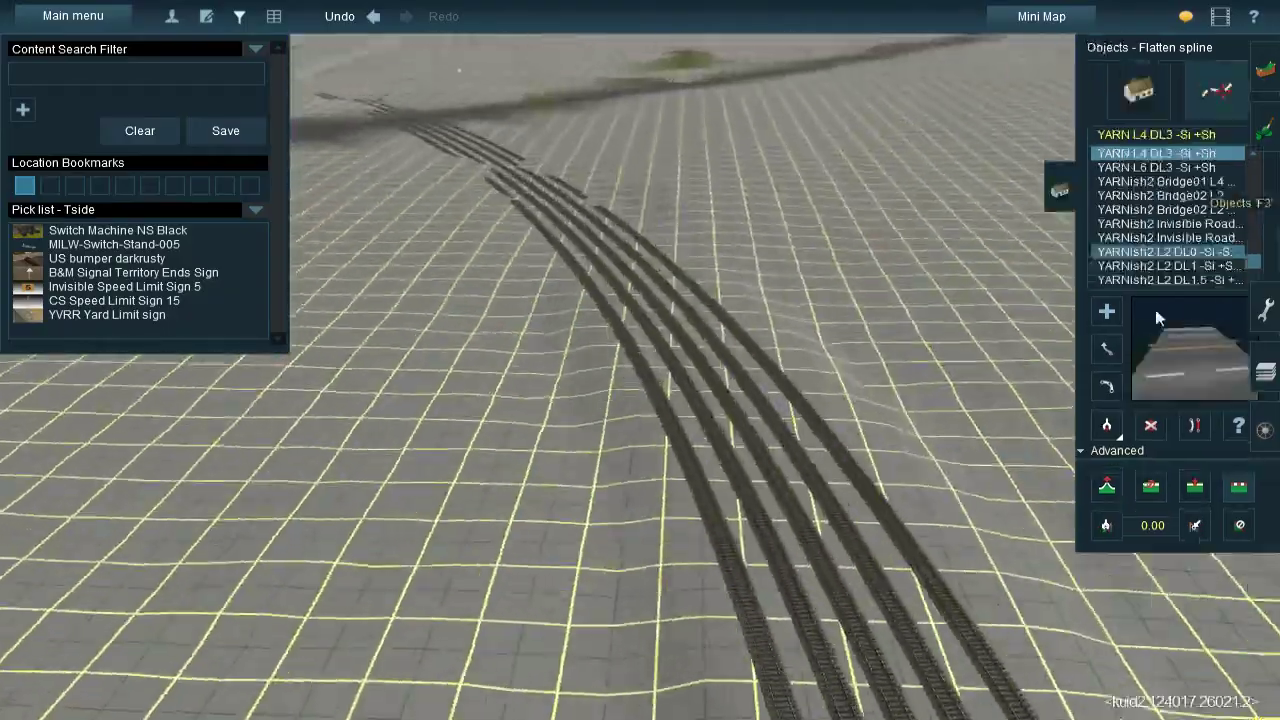
pyautogui.scroll(-10, 571, 220)
pyautogui.scroll(10, 591, 346)
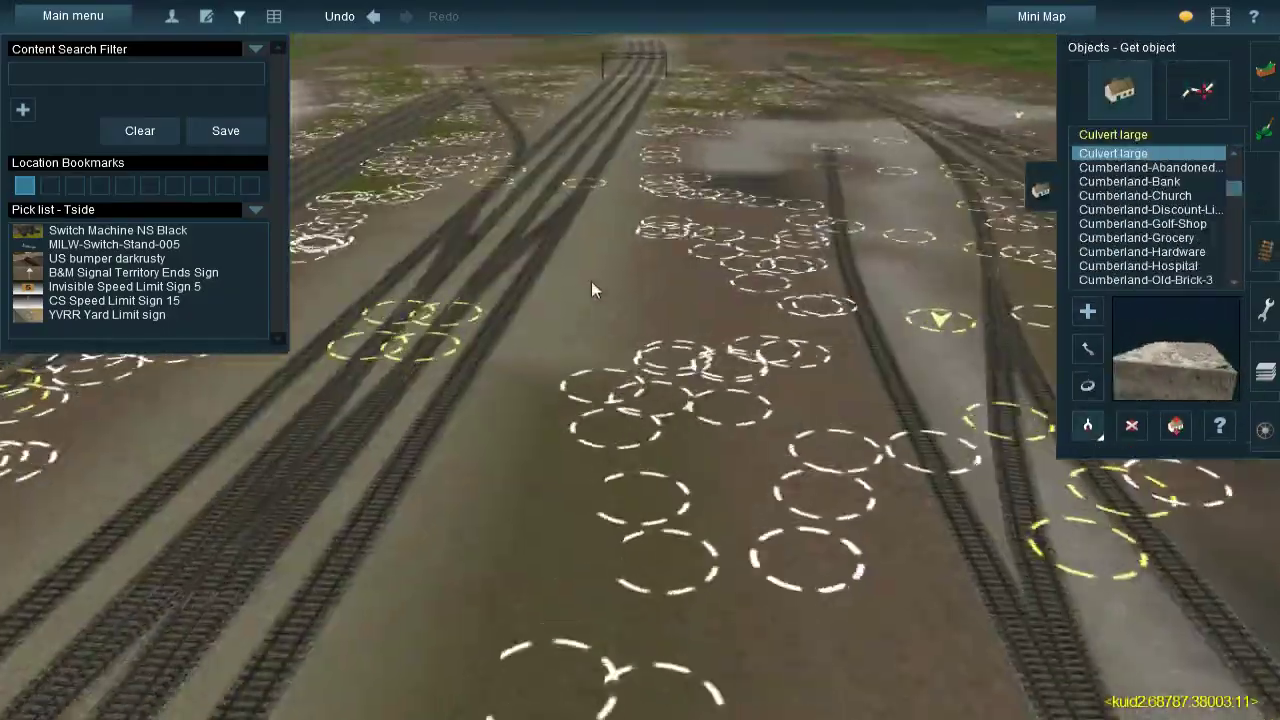
pyautogui.click(591, 281)
pyautogui.scroll(-10, 720, 447)
pyautogui.scroll(10, 601, 370)
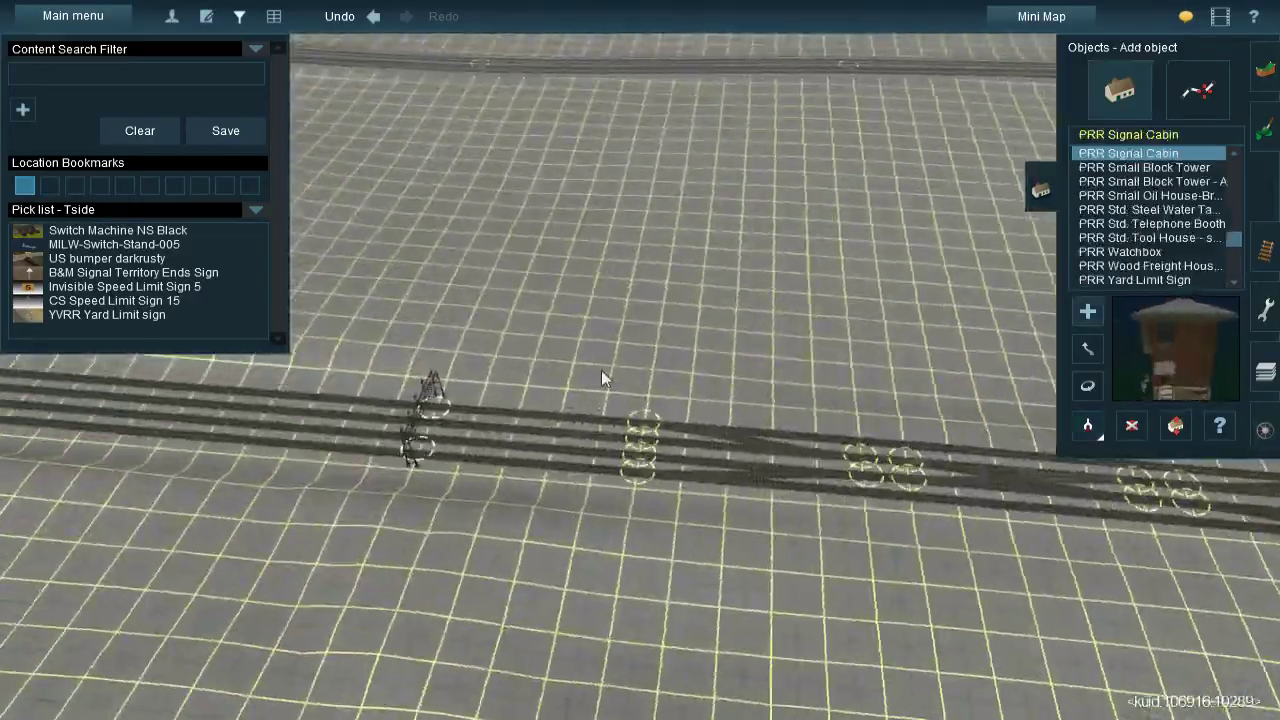
# Place a PRR Signal Cabin beside the four tracks near the crossover junctions and name it OS
pyautogui.click(605, 376)
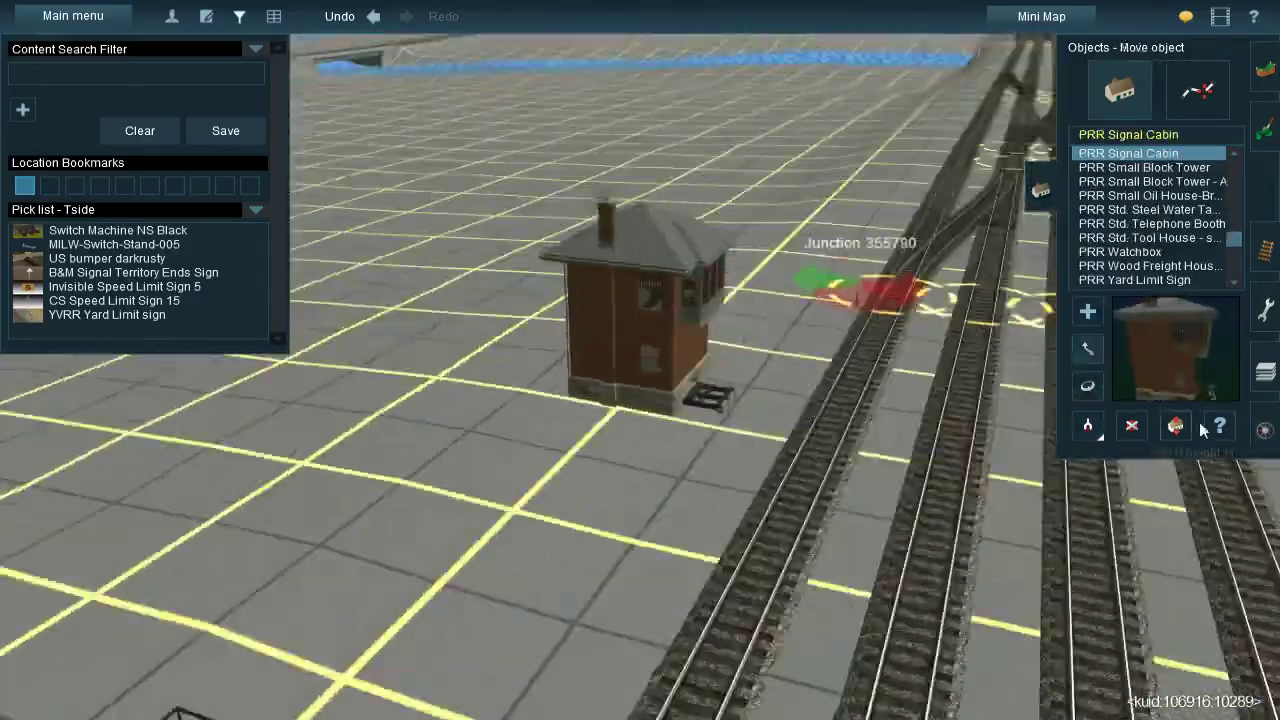
pyautogui.click(640, 400)
pyautogui.write('OS')
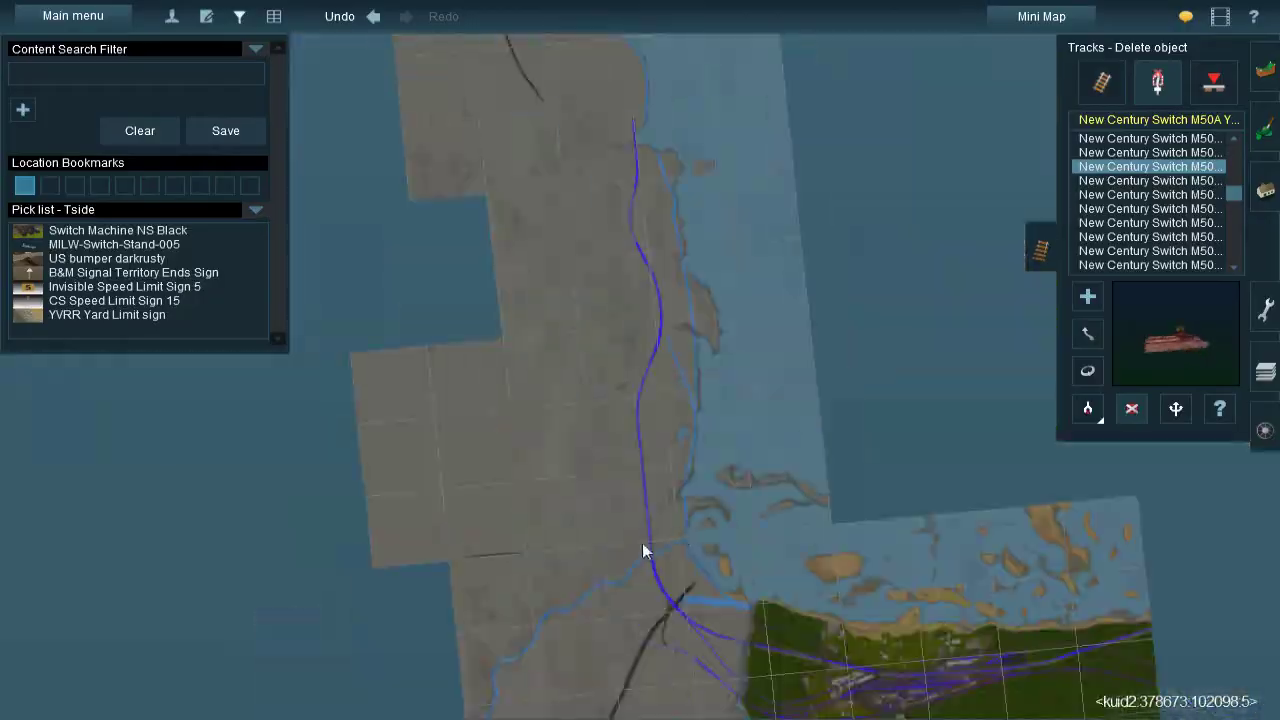
# Check the track gradients at the far end of the four-track line on the Mini Map with its display options
pyautogui.press('m')
pyautogui.scroll(5, 300, 114)
pyautogui.moveTo(80, 57)
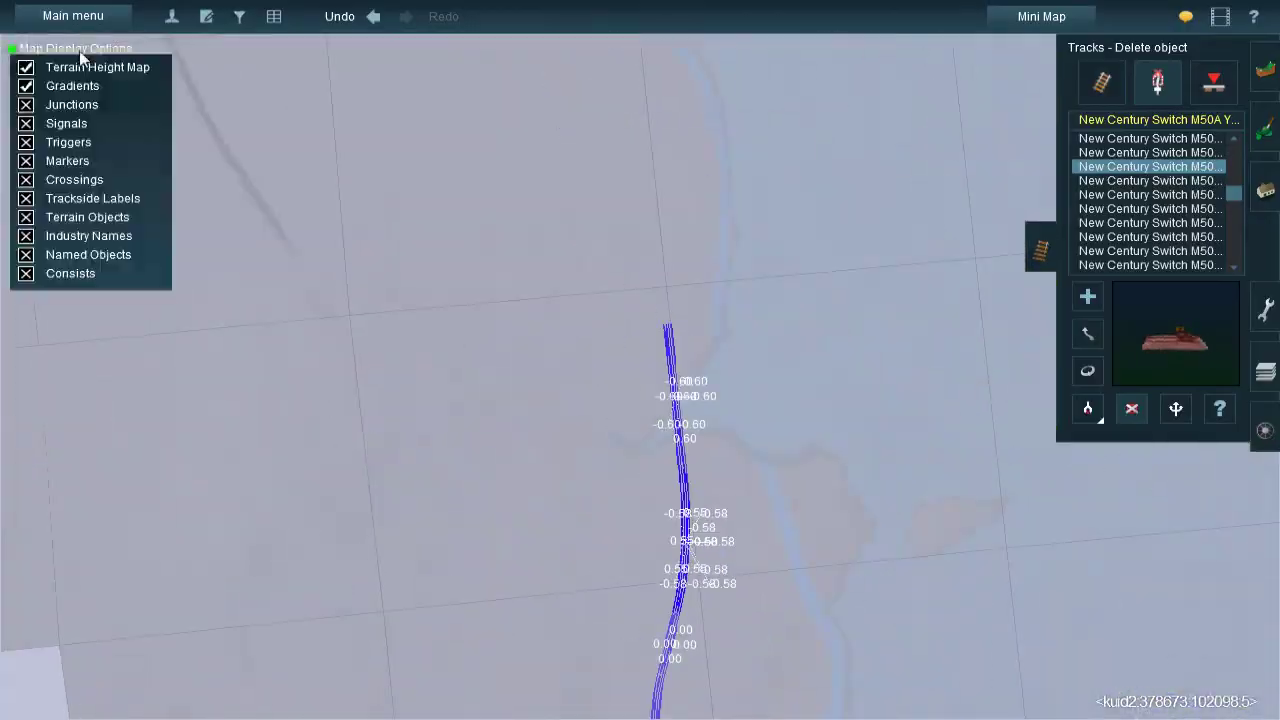